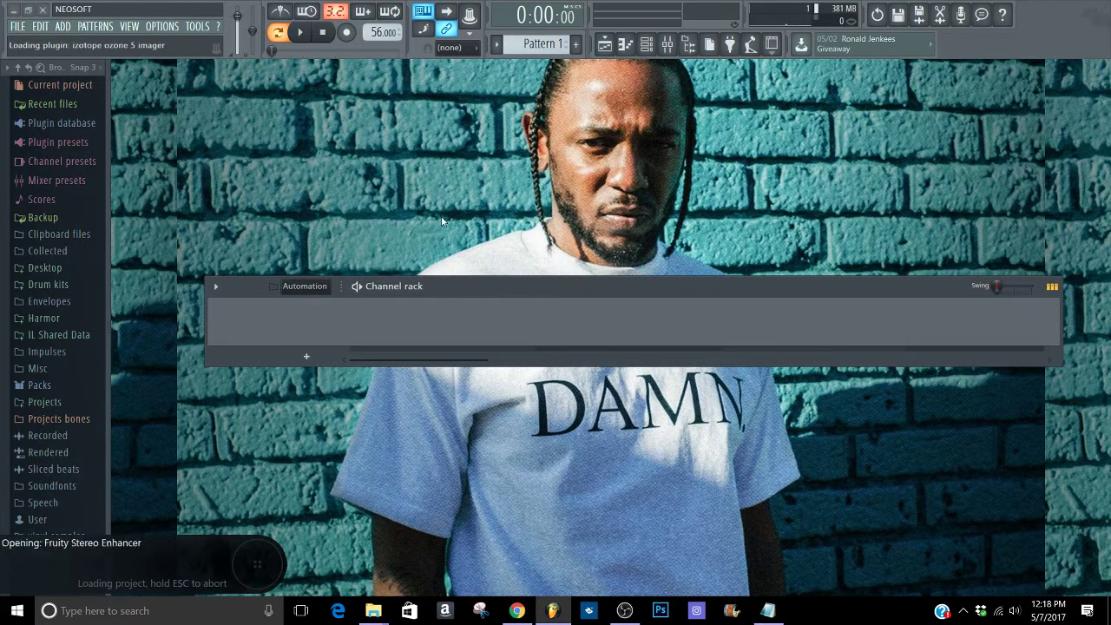
- Check the recording in OBS, return to FL Studio and start playing the loaded Darn.flp song
{"action": "left_click", "coordinate": [624, 610]}
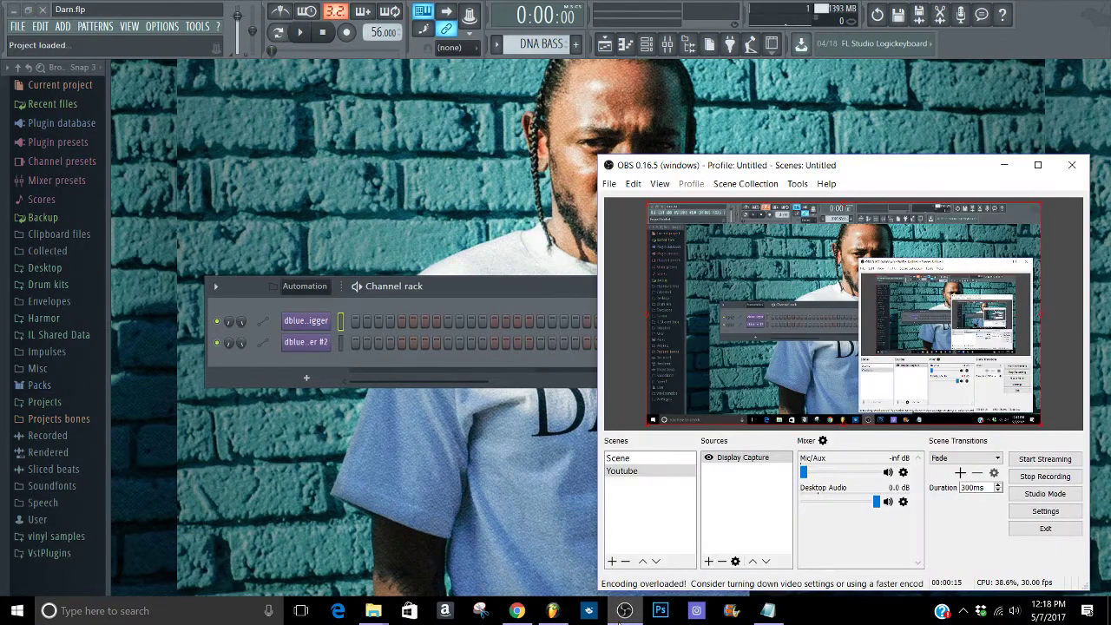
{"action": "left_click", "coordinate": [552, 610]}
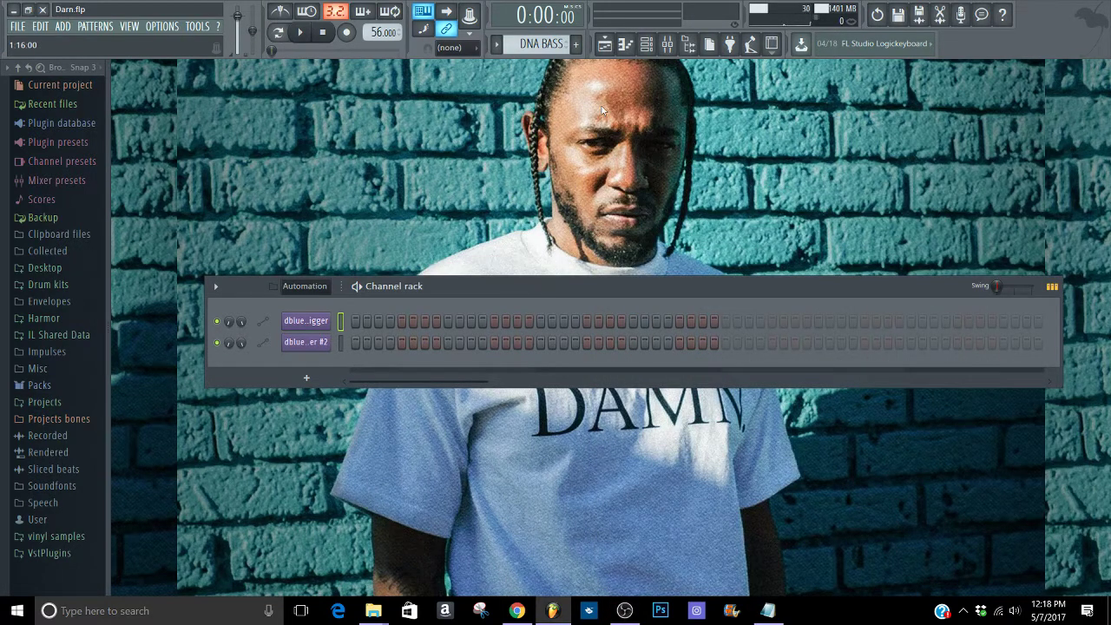
{"action": "key", "text": "space"}
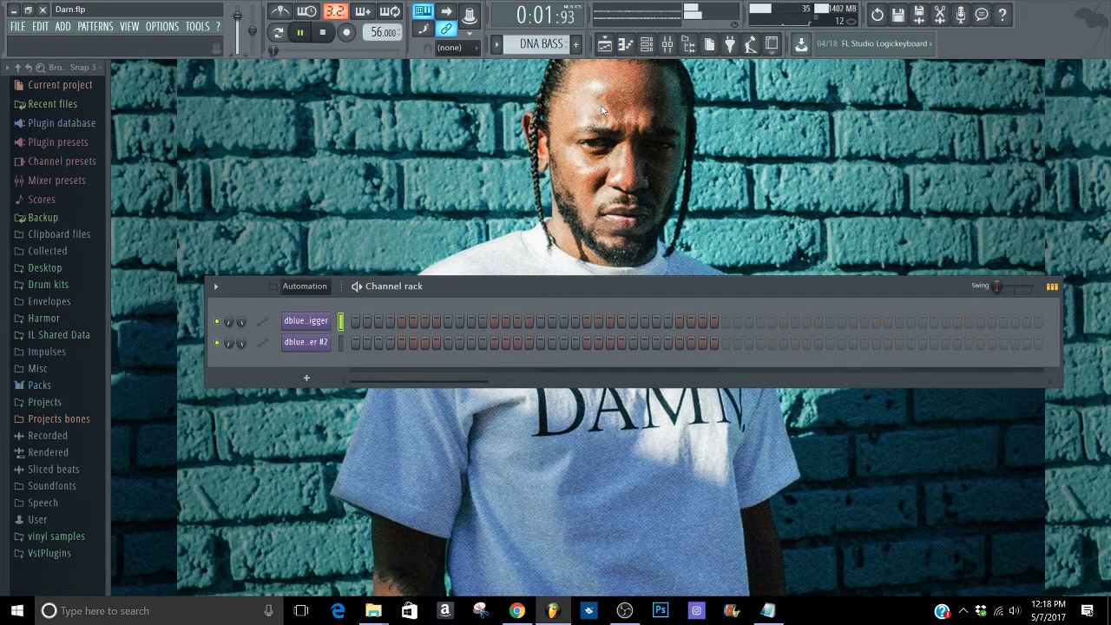
- Open the playlist, zoom out to show the whole arrangement on all used tracks, and restore it to a floating window
{"action": "left_click", "coordinate": [606, 49]}
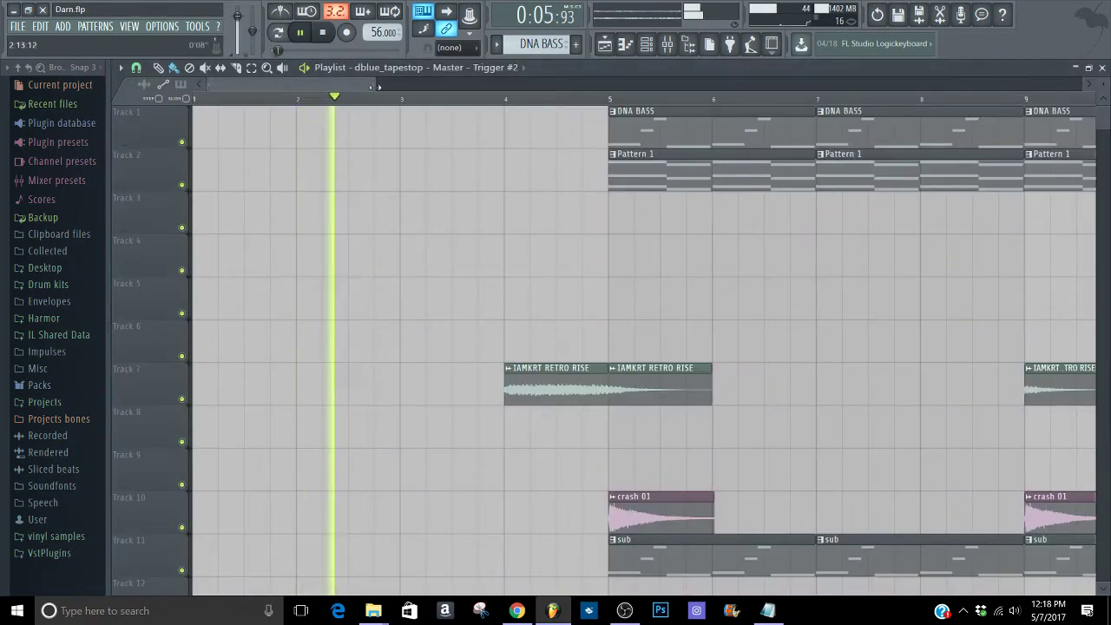
{"action": "scroll", "coordinate": [385, 101], "scroll_direction": "down", "scroll_amount": 6}
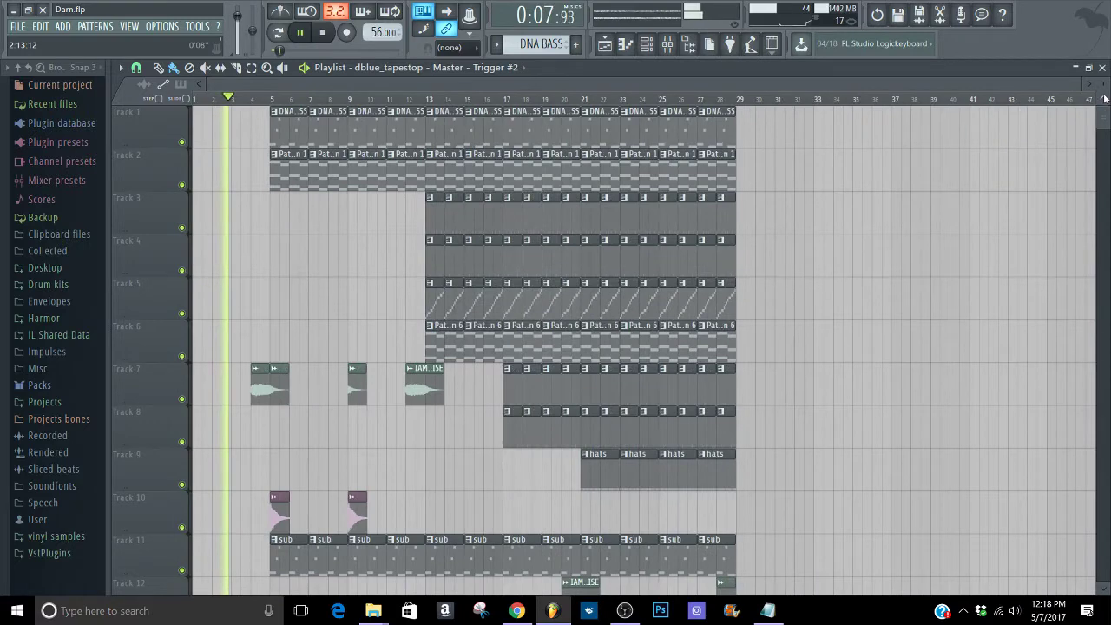
{"action": "scroll", "coordinate": [607, 347], "scroll_direction": "down", "scroll_amount": 3}
{"action": "double_click", "coordinate": [1005, 66]}
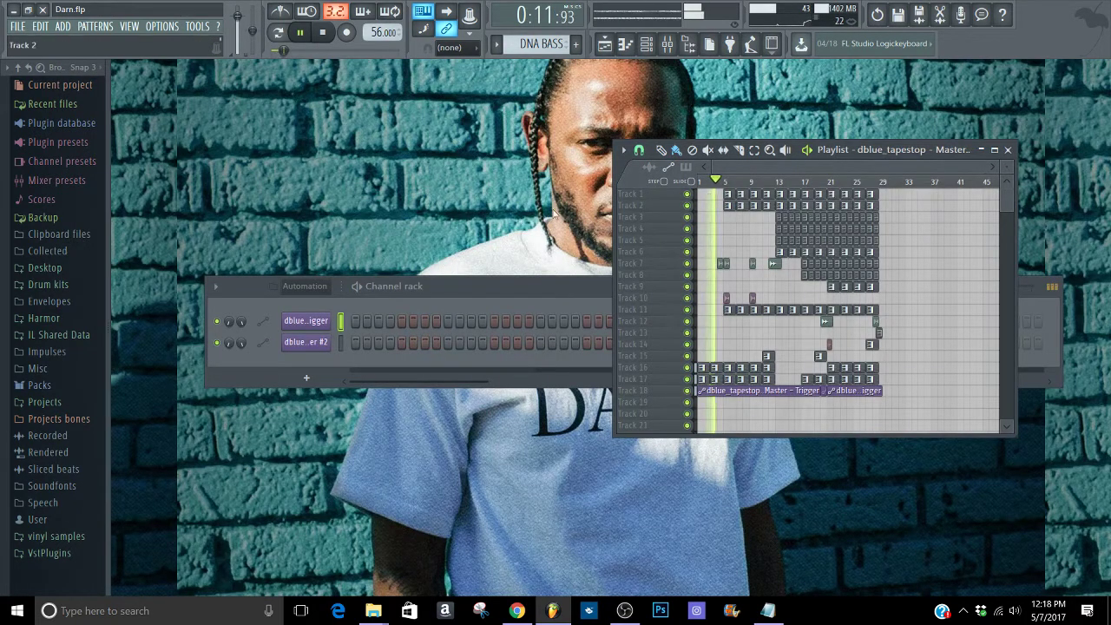
- Hide the mixer and channel rack, and move the floating playlist window clear of the background artwork
{"action": "left_click", "coordinate": [686, 44]}
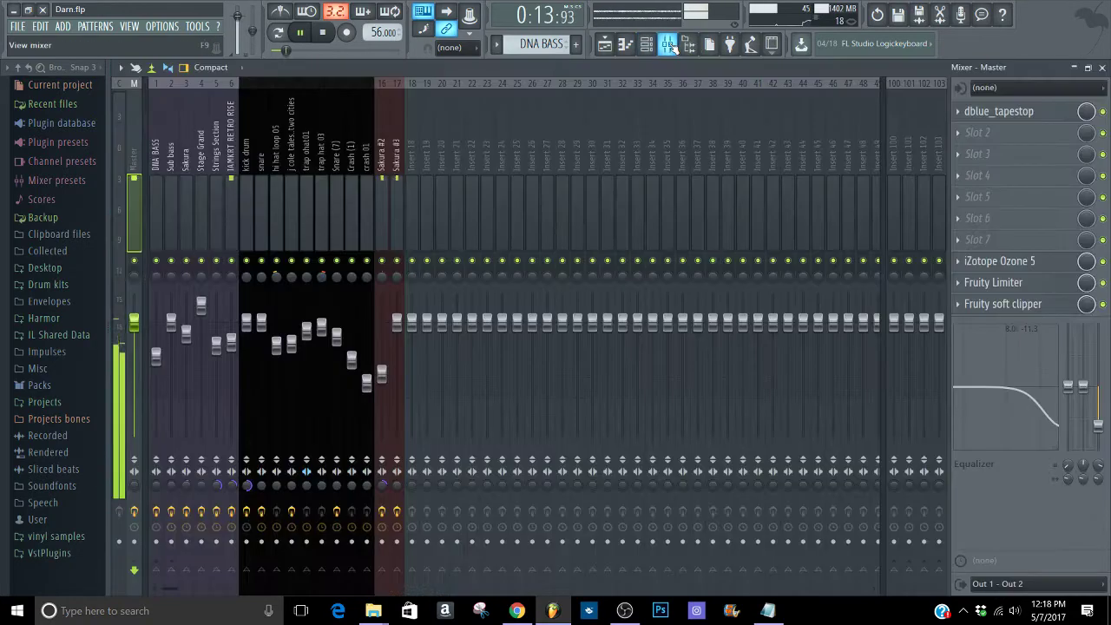
{"action": "left_click", "coordinate": [687, 44]}
{"action": "left_click", "coordinate": [646, 44]}
{"action": "left_click", "coordinate": [645, 45]}
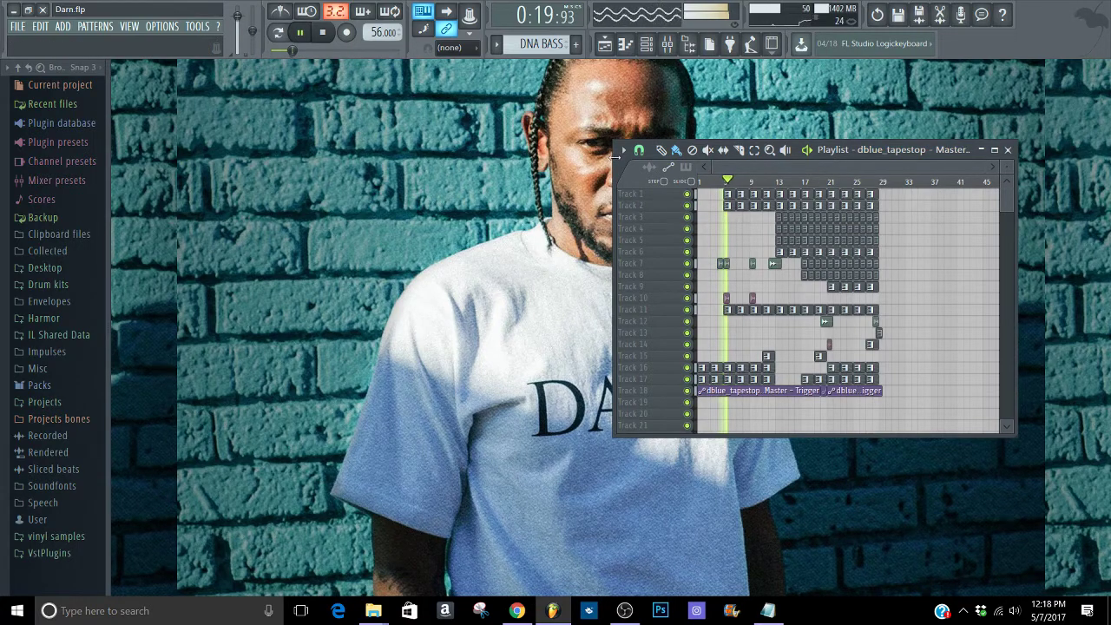
{"action": "left_click_drag", "start_coordinate": [617, 161], "coordinate": [732, 82]}
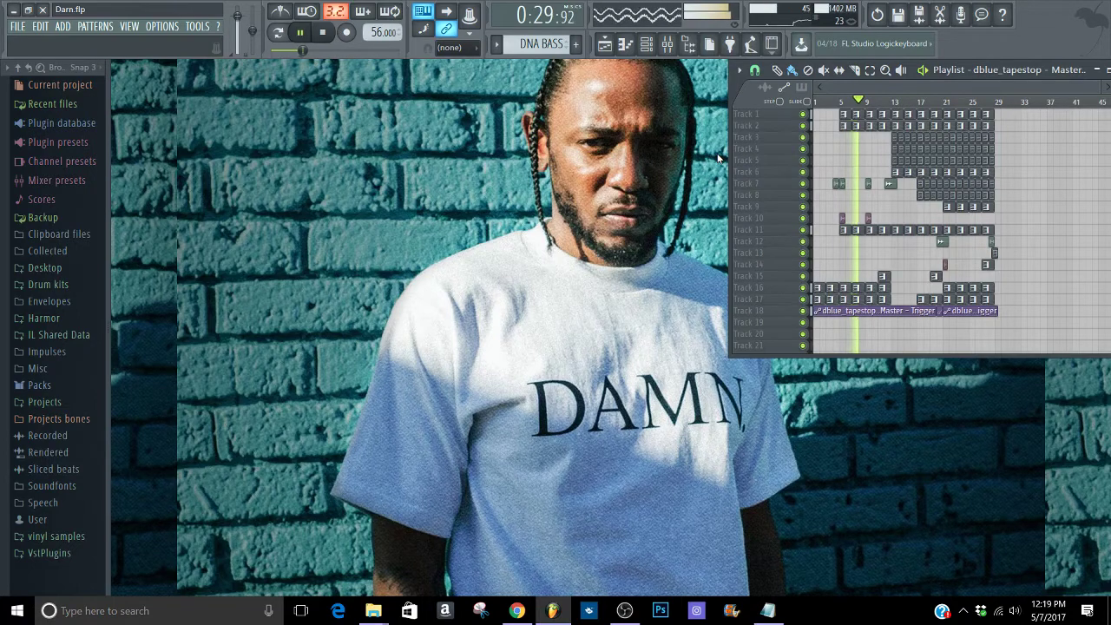
- Check the recording in OBS, then view the Master mixer track in FL Studio and close the mixer
{"action": "left_click", "coordinate": [624, 610]}
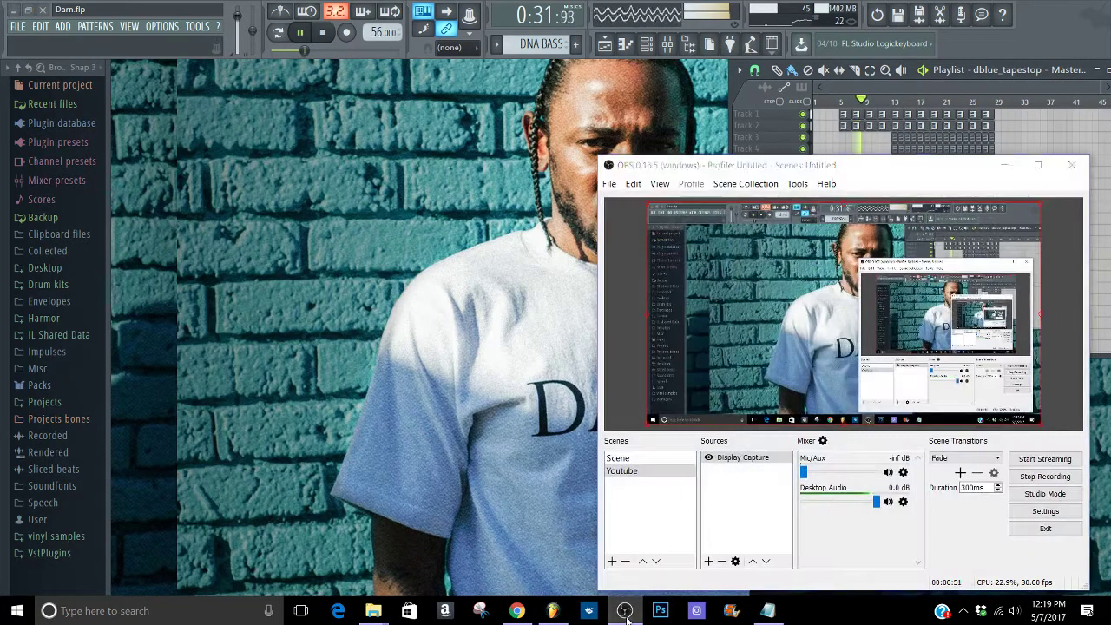
{"action": "key", "text": "alt+Tab"}
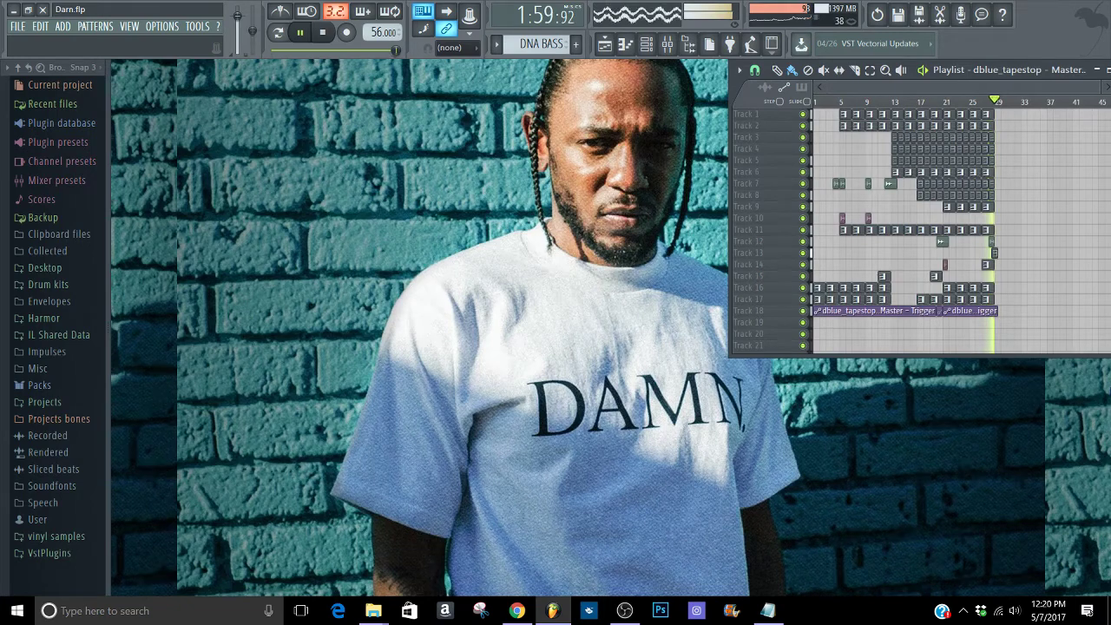
{"action": "left_click", "coordinate": [672, 46]}
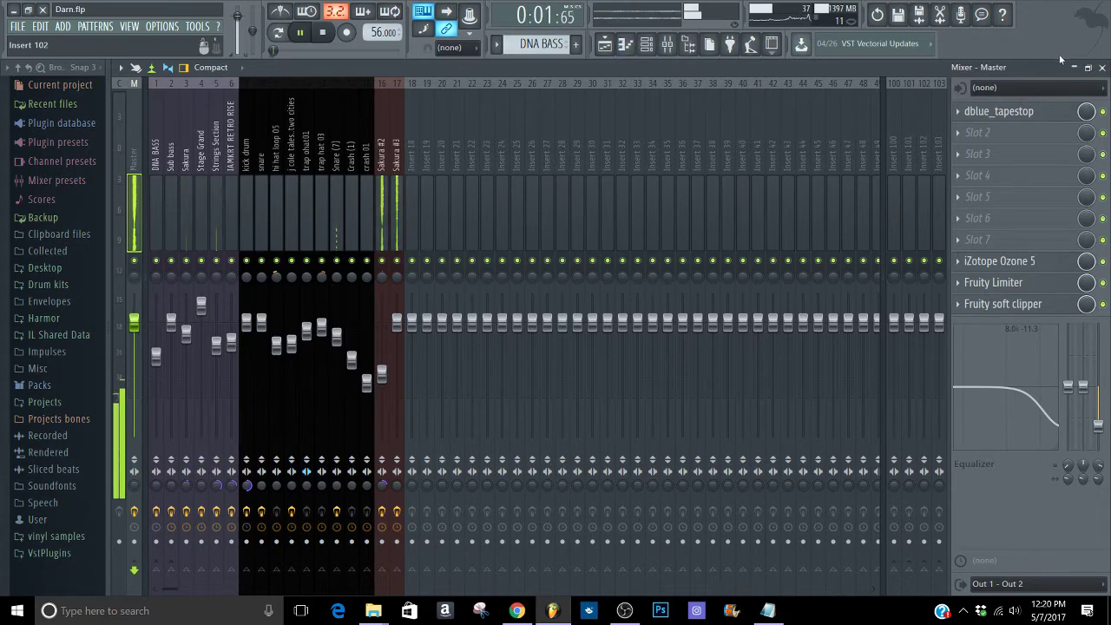
{"action": "left_click", "coordinate": [1103, 67]}
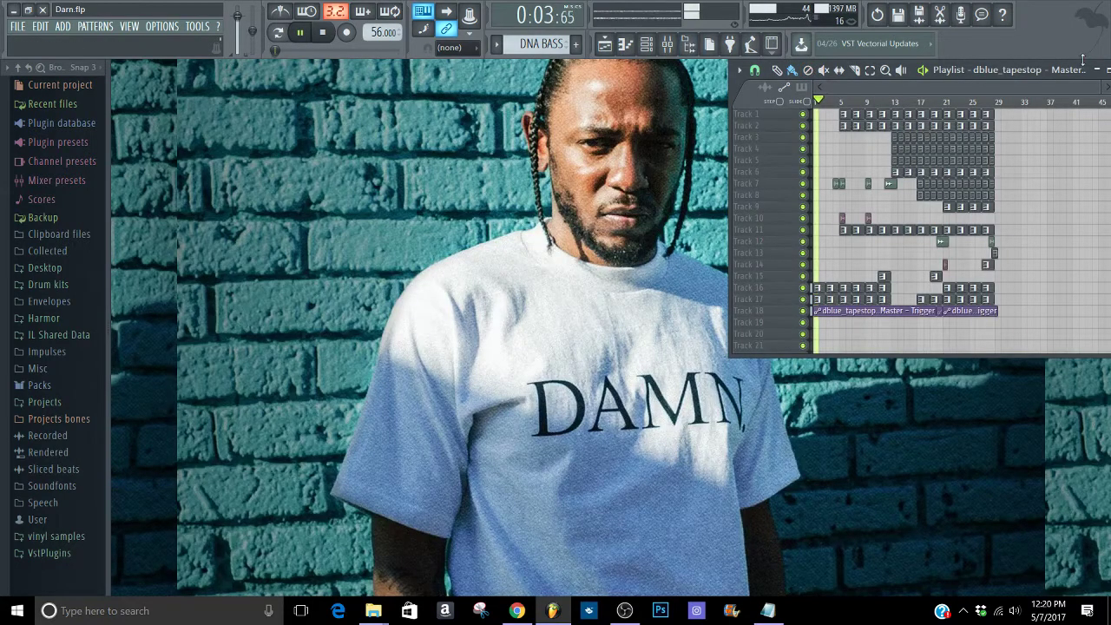
- Maximize the playlist, stop the song, and play the Pattern 13 clip from Track 16 in pattern mode
{"action": "left_click", "coordinate": [1096, 69]}
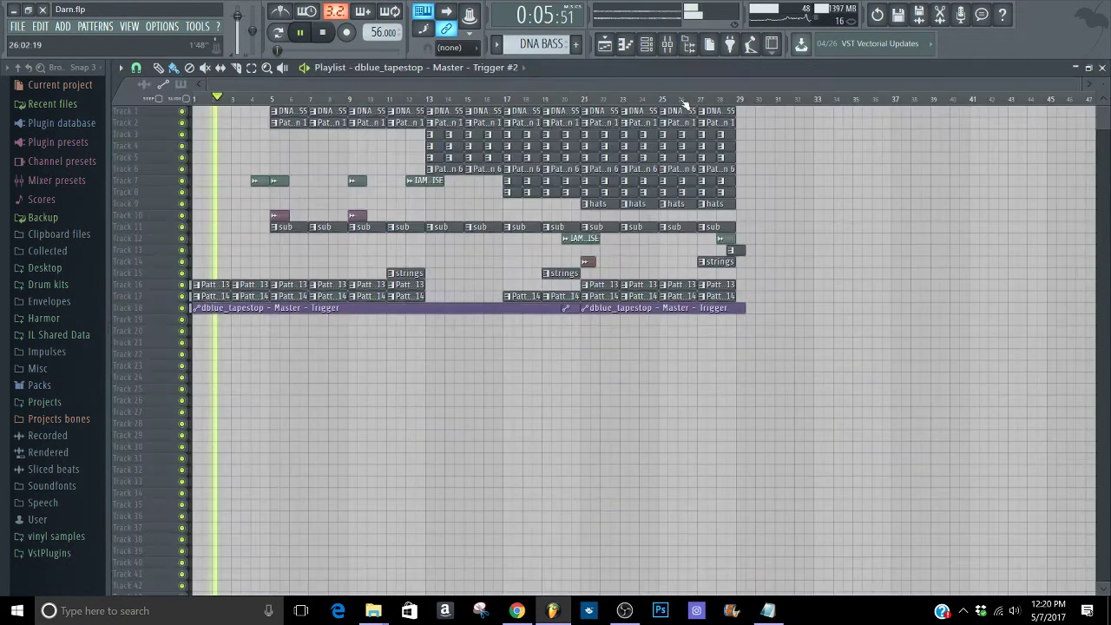
{"action": "key", "text": "space"}
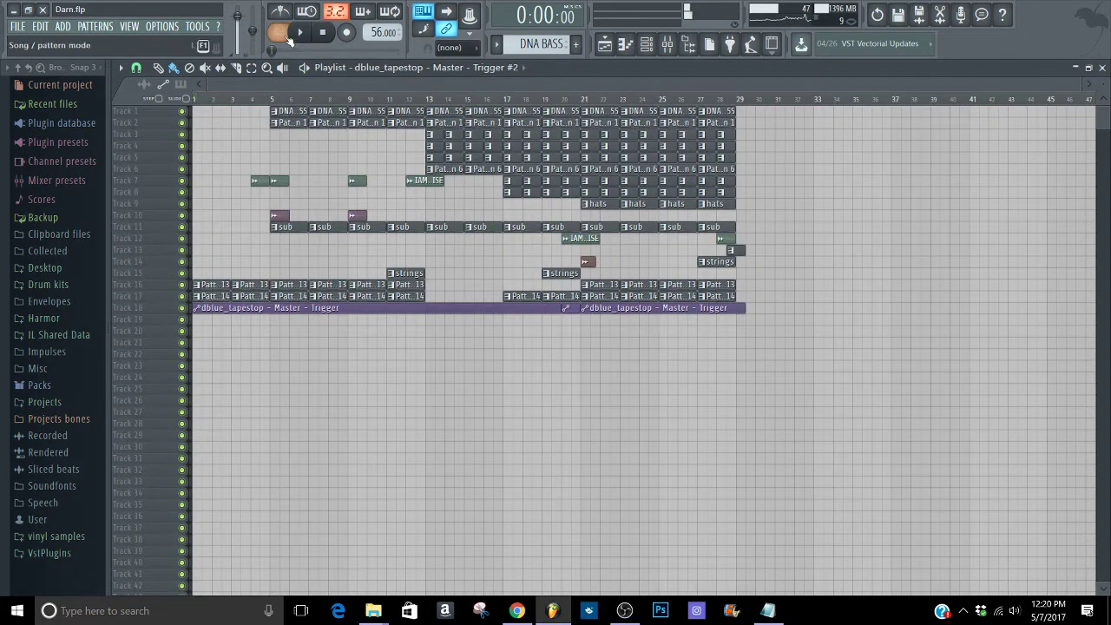
{"action": "double_click", "coordinate": [219, 288]}
{"action": "key", "text": "space"}
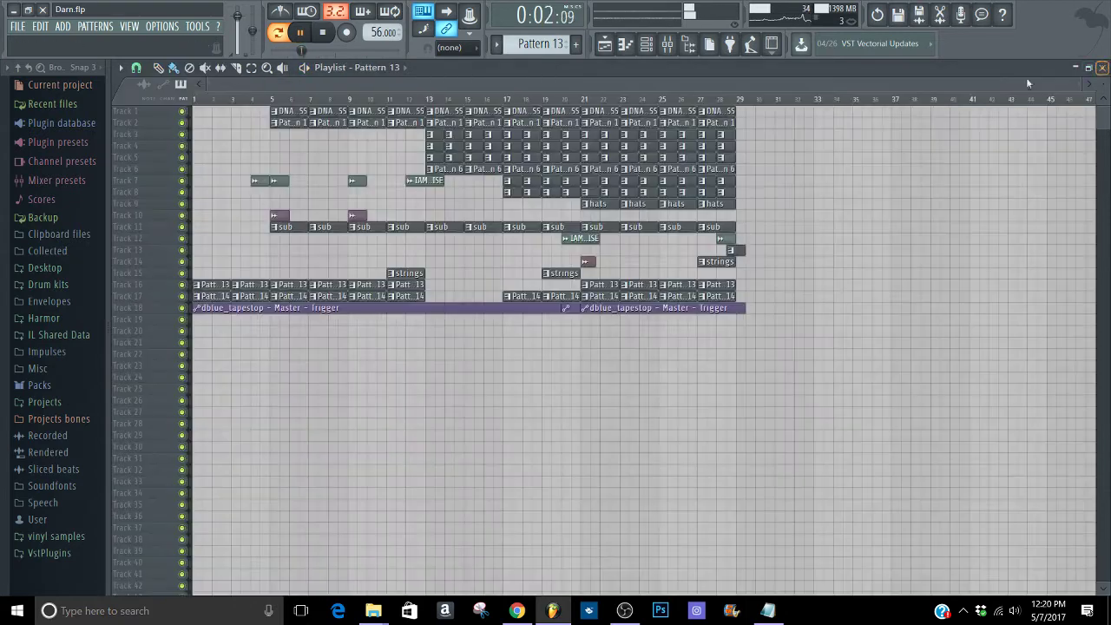
- Restore the playlist to a floating window, then show the channel rack, moved and extended to list every channel down to Sakura #3
{"action": "left_click", "coordinate": [1102, 67]}
{"action": "double_click", "coordinate": [699, 69]}
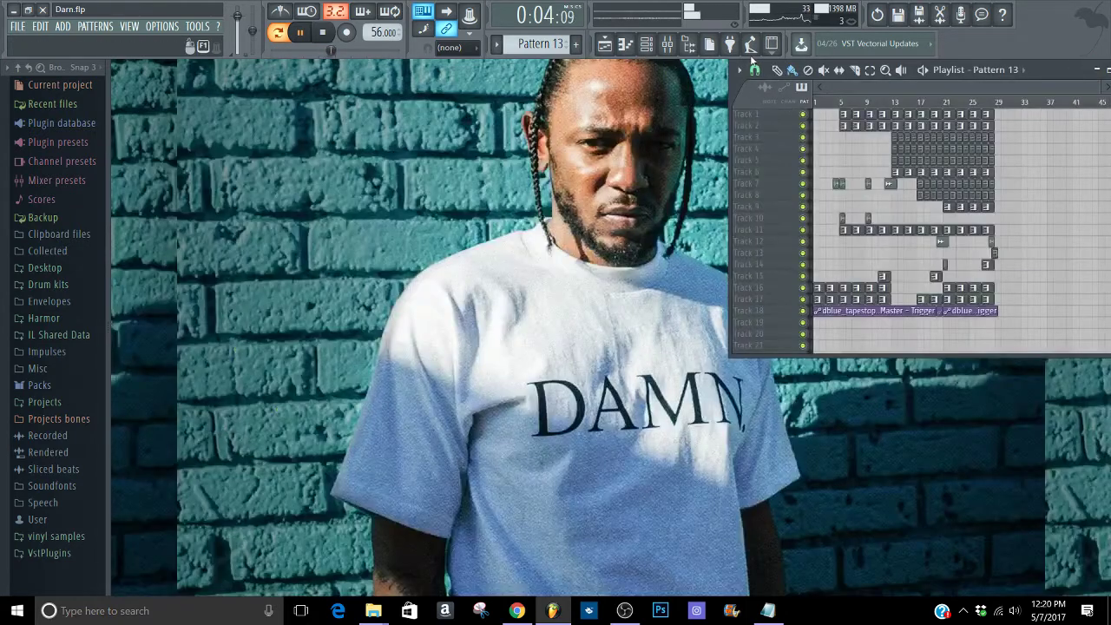
{"action": "left_click", "coordinate": [658, 44]}
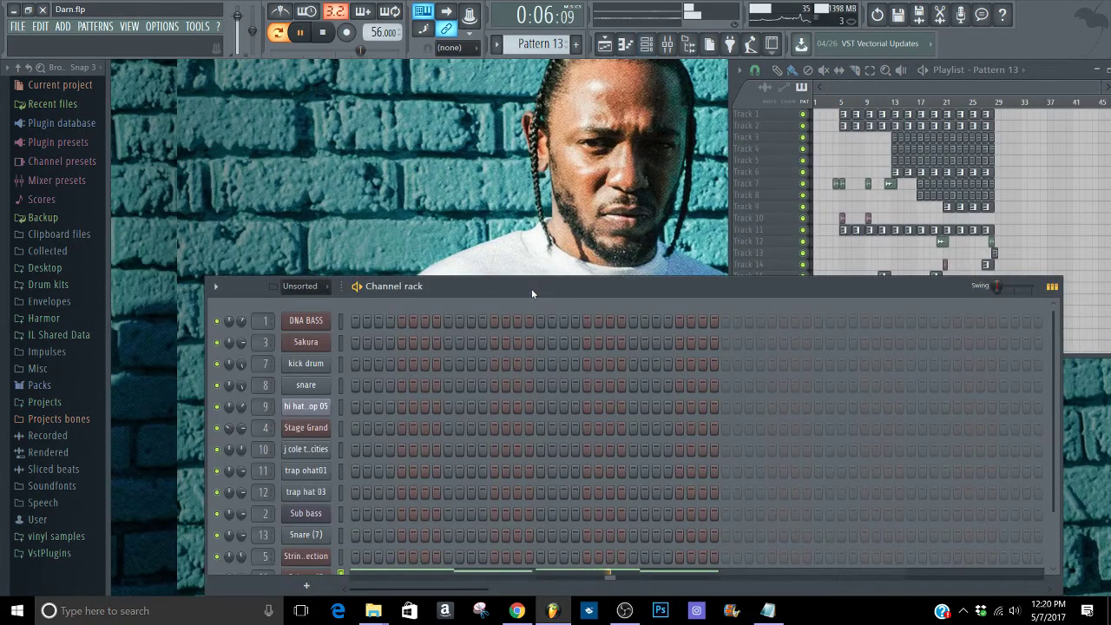
{"action": "left_click_drag", "start_coordinate": [531, 288], "coordinate": [437, 132]}
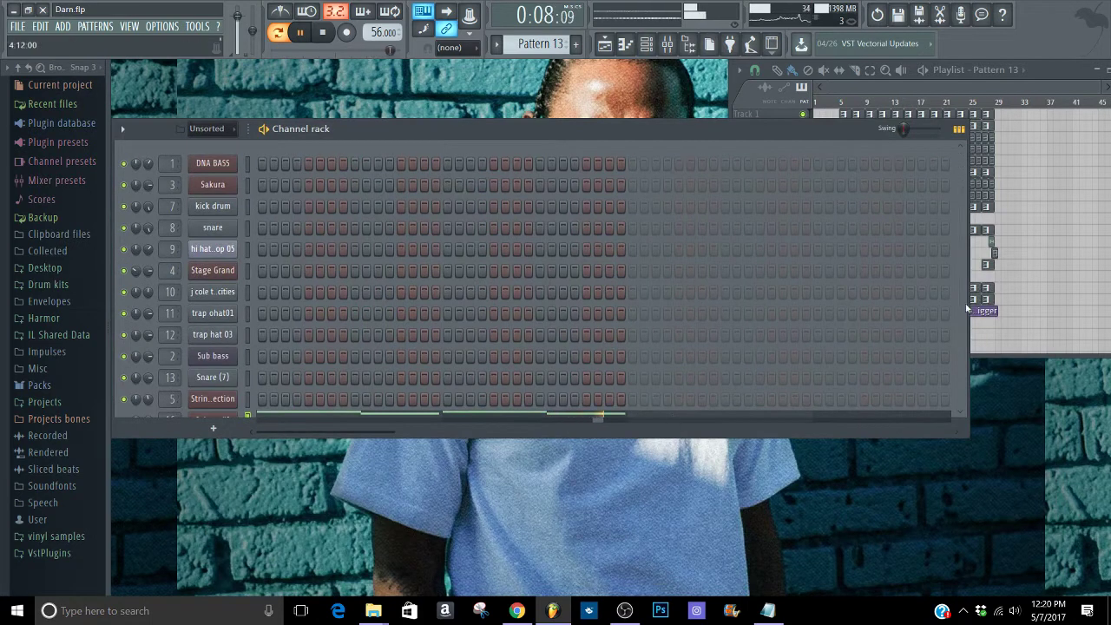
{"action": "left_click_drag", "start_coordinate": [962, 313], "coordinate": [962, 354]}
{"action": "key", "text": "space"}
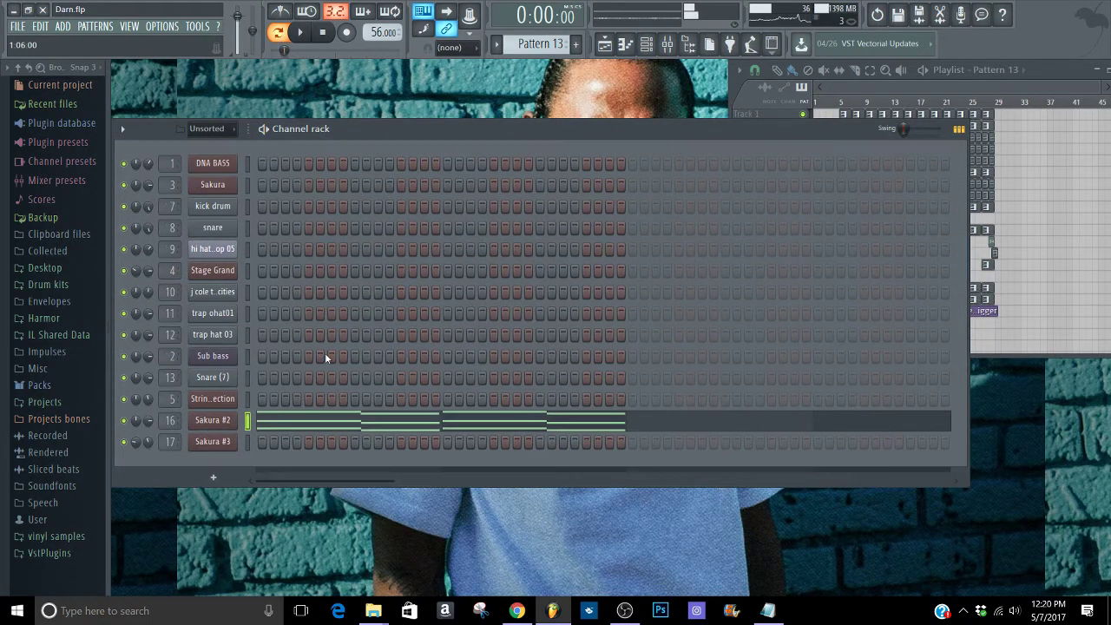
- Open the Sakura #2 instrument and its piano roll, bringing the full chord pattern into view during playback
{"action": "left_click", "coordinate": [231, 424]}
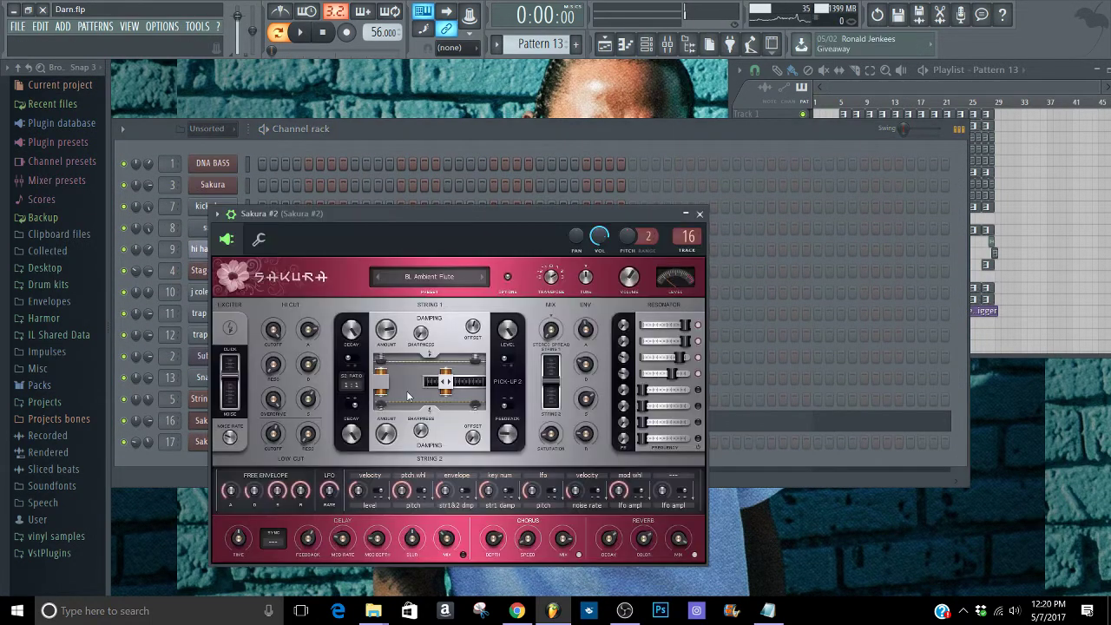
{"action": "key", "text": "space"}
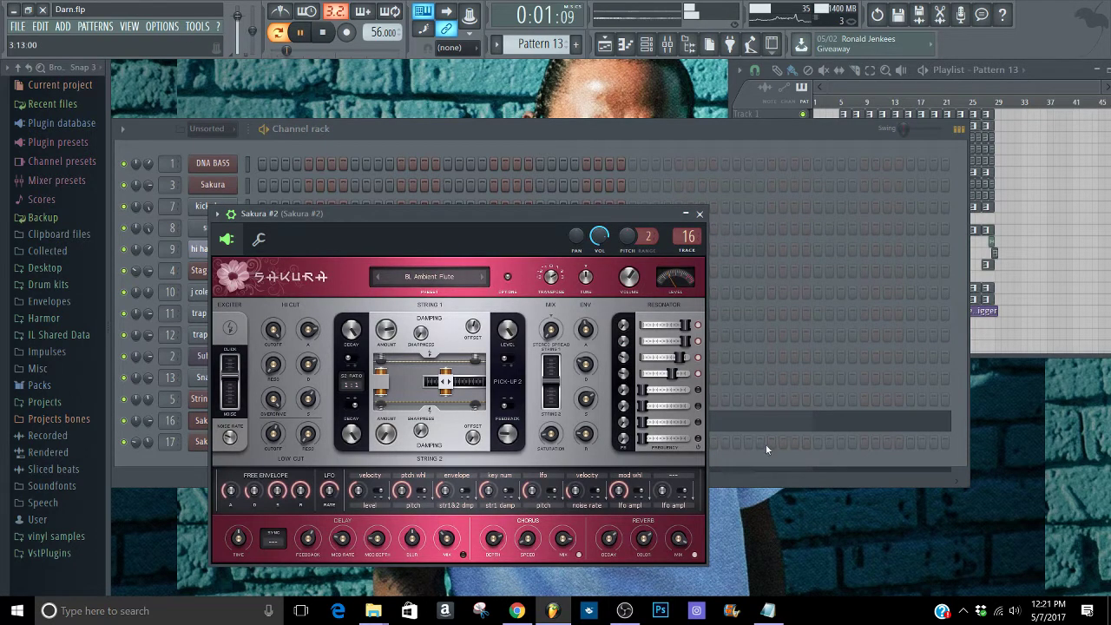
{"action": "key", "text": "F7"}
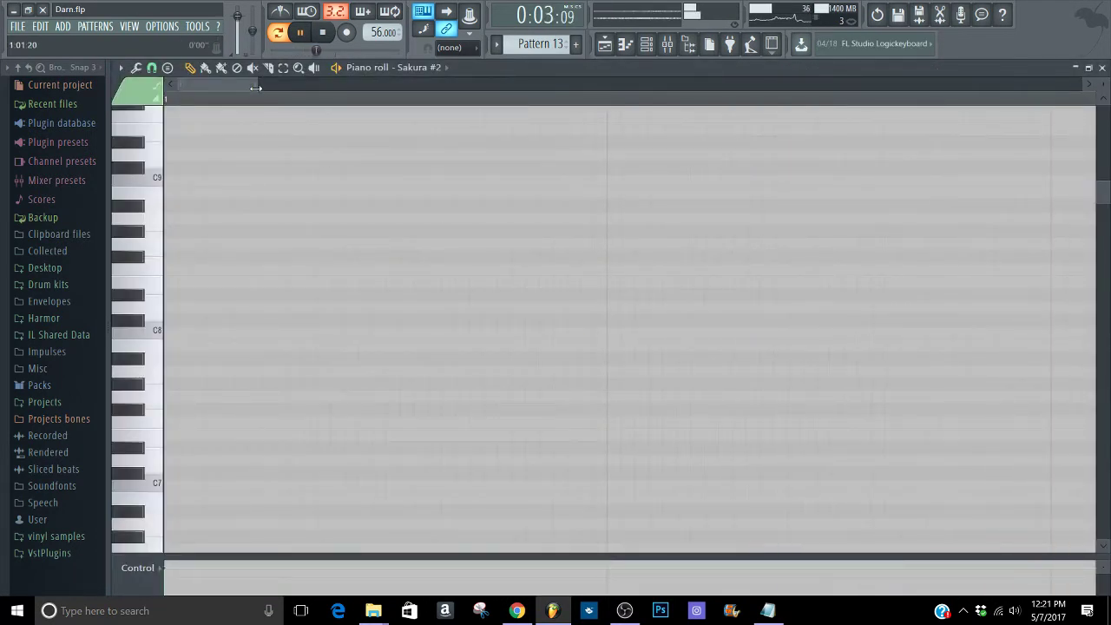
{"action": "left_click_drag", "start_coordinate": [258, 84], "coordinate": [902, 199]}
{"action": "scroll", "coordinate": [950, 277], "scroll_direction": "down", "scroll_amount": 5}
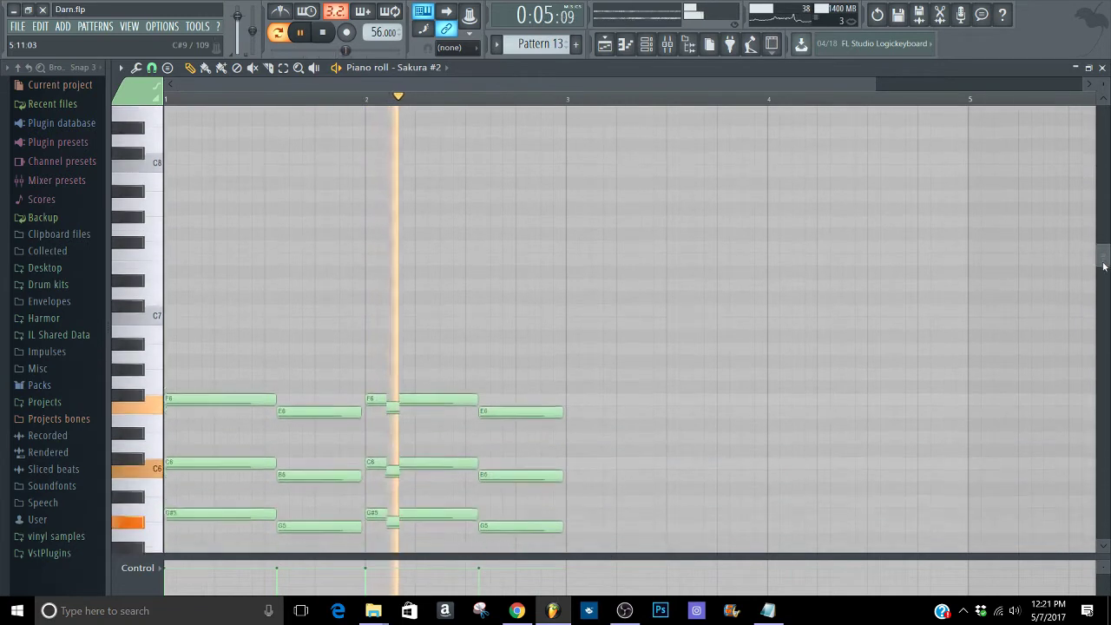
{"action": "key", "text": "space"}
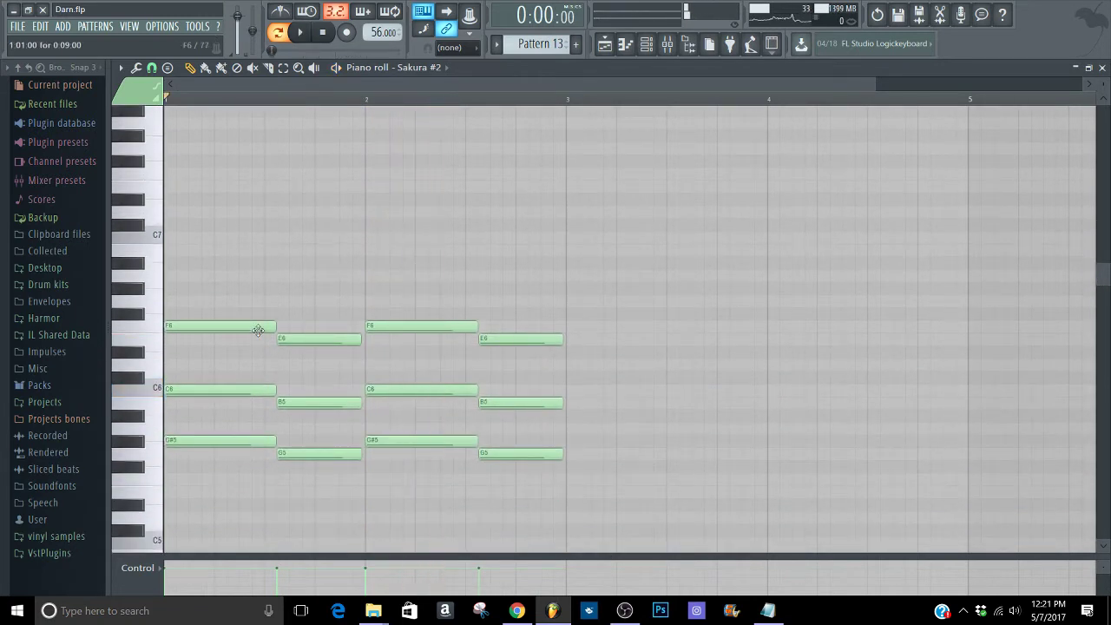
- Audition the notes of both Sakura #2 chords in the piano roll: F6, C6, G#5 and E6, B5, G5
{"action": "left_click", "coordinate": [171, 327]}
{"action": "left_click", "coordinate": [171, 389]}
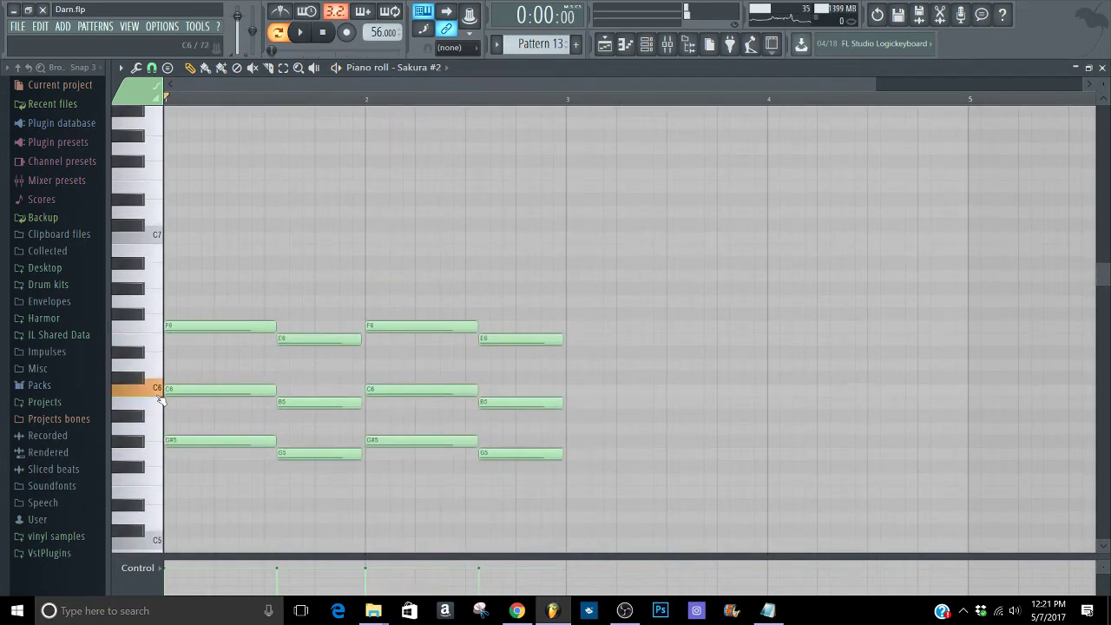
{"action": "left_click", "coordinate": [137, 445]}
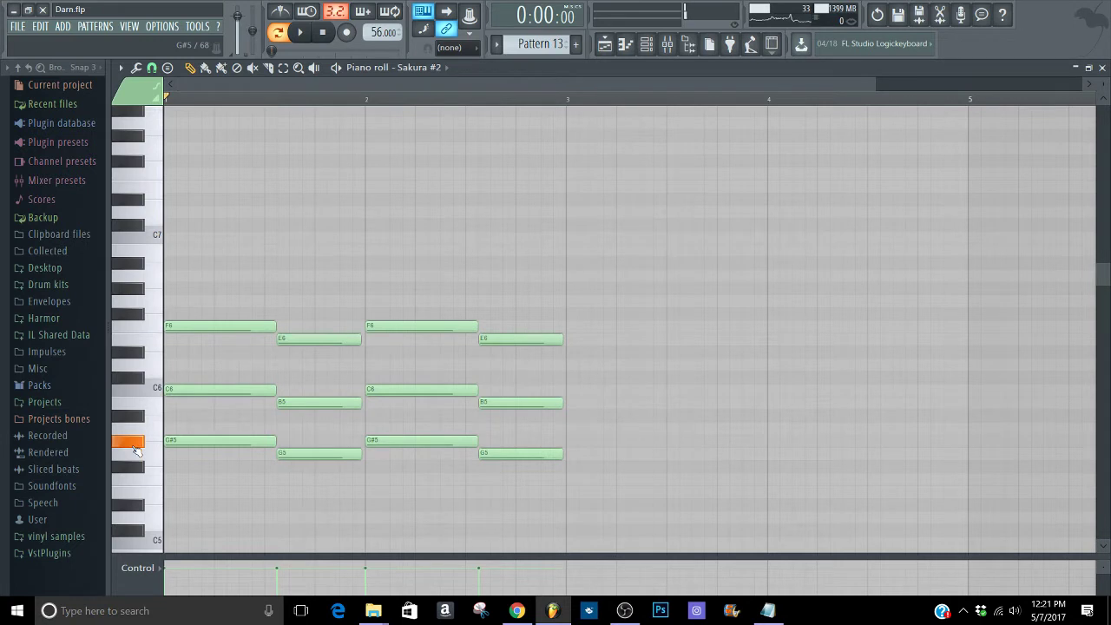
{"action": "left_click", "coordinate": [145, 340]}
{"action": "left_click", "coordinate": [144, 388]}
{"action": "left_click", "coordinate": [137, 403]}
{"action": "left_click", "coordinate": [135, 454]}
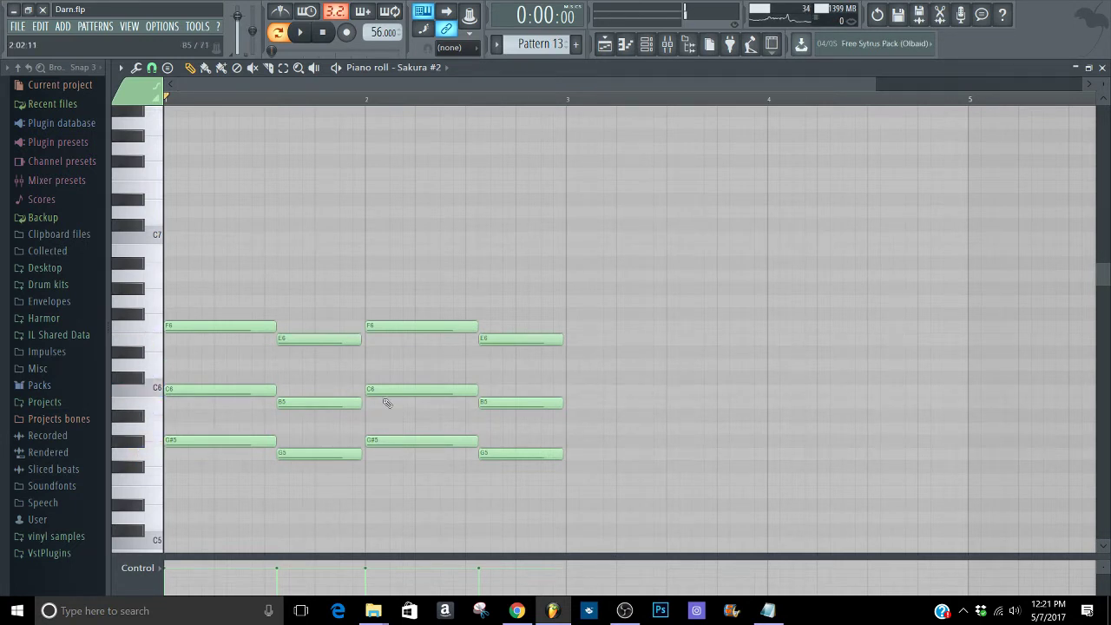
- Play Pattern 13 and open Fruity parametric EQ 2 on the Sakura #2 mixer track
{"action": "key", "text": "space"}
{"action": "key", "text": "F9"}
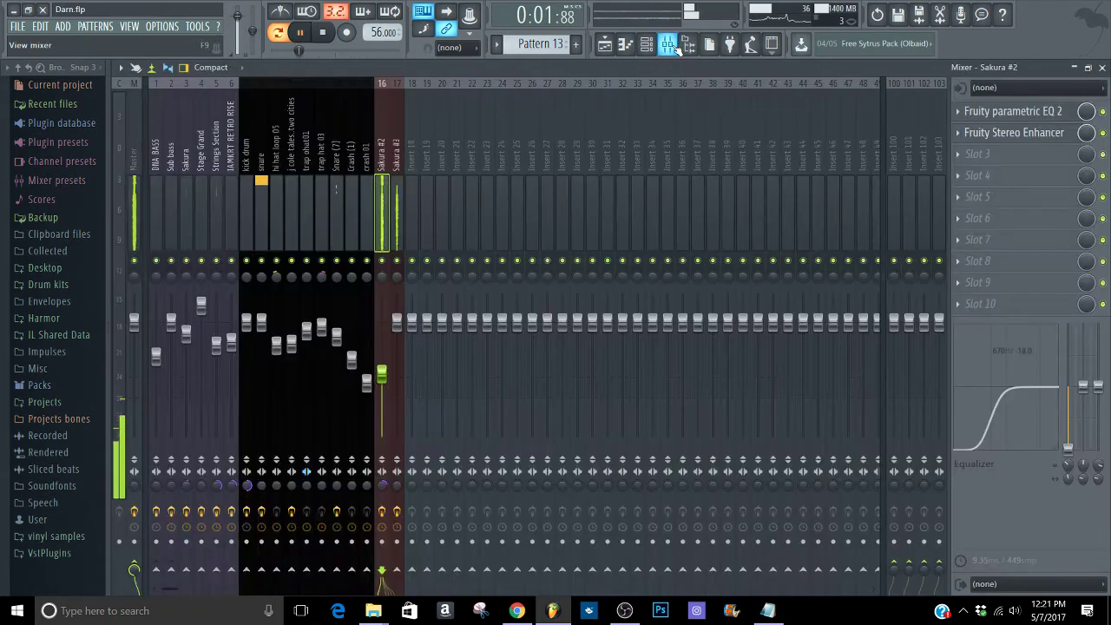
{"action": "left_click", "coordinate": [262, 204]}
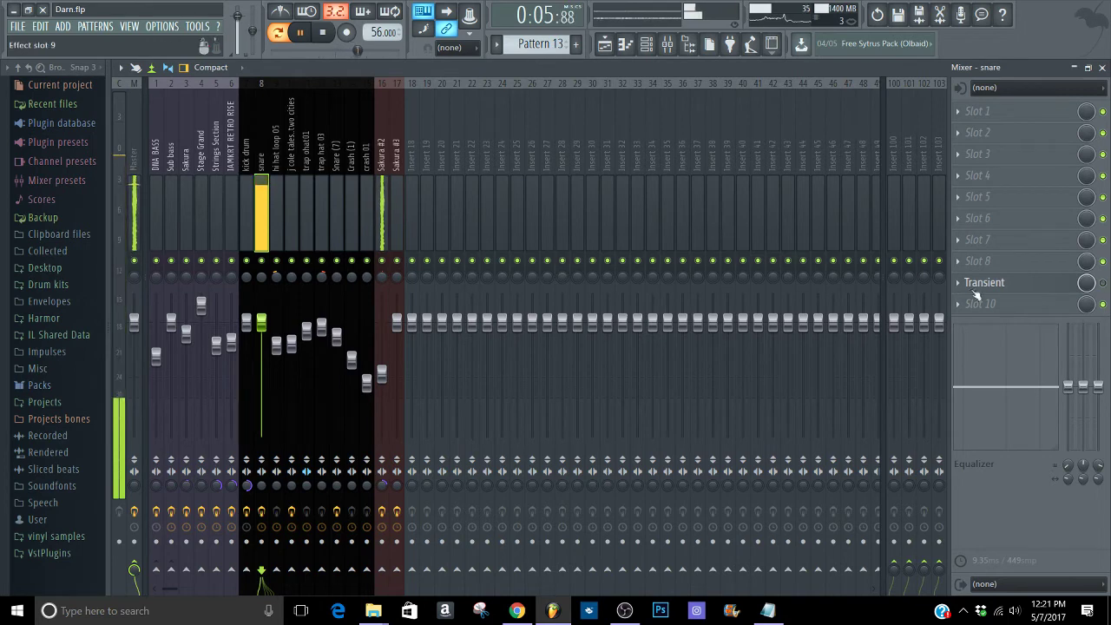
{"action": "left_click", "coordinate": [376, 200]}
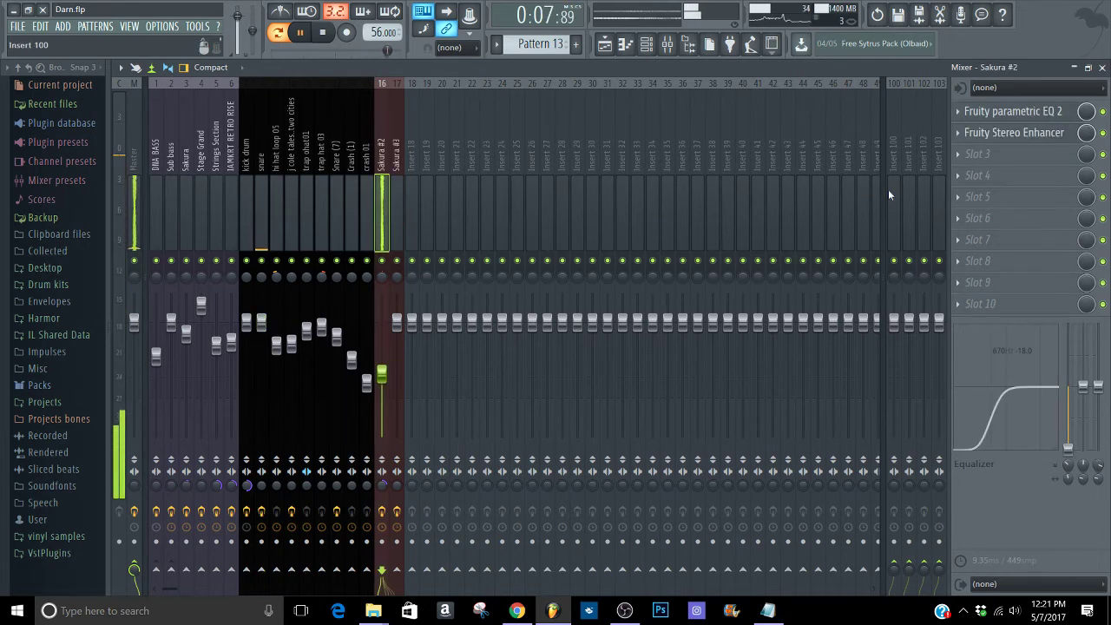
{"action": "left_click", "coordinate": [1052, 119]}
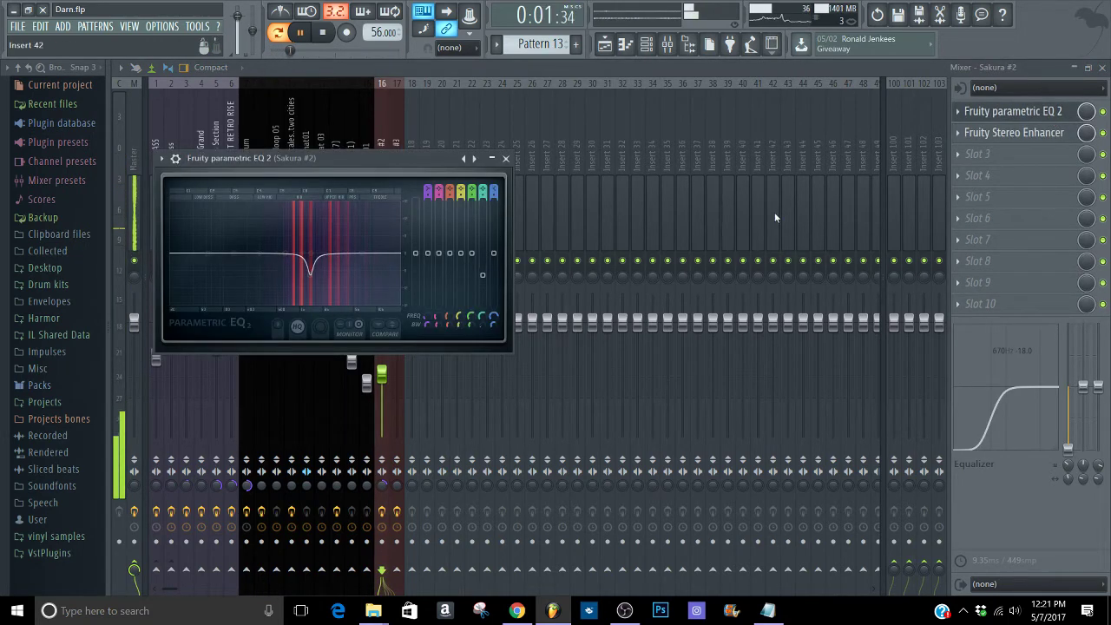
- Bypass Fruity Stereo Enhancer on Sakura #2, compare the sound with the parametric EQ off and on, and reopen the EQ
{"action": "left_click", "coordinate": [1102, 132]}
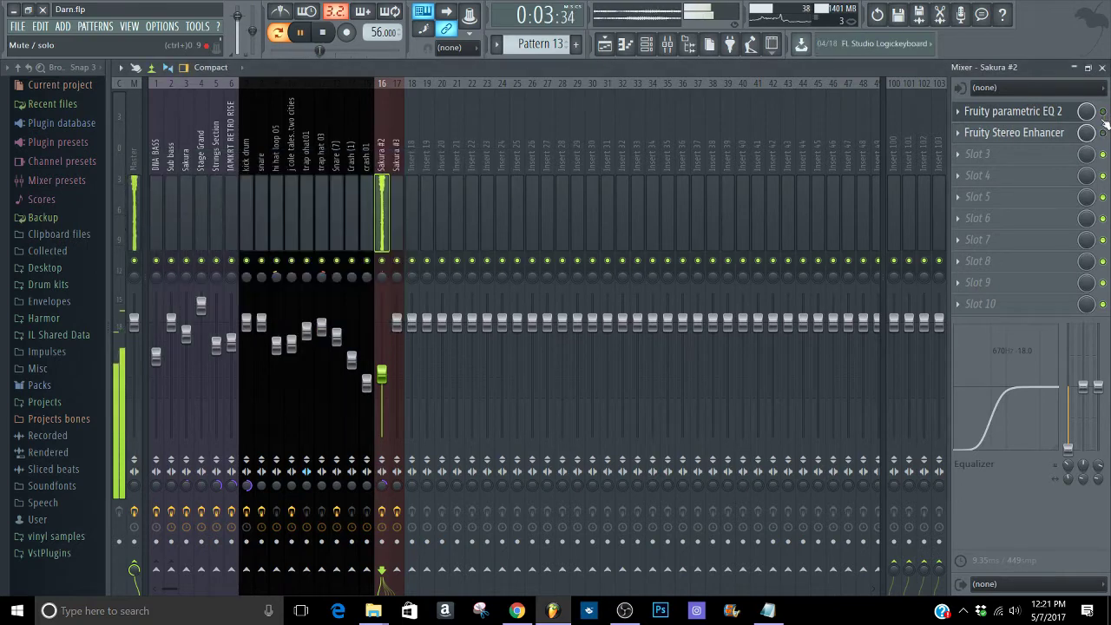
{"action": "left_click", "coordinate": [1102, 111]}
{"action": "left_click", "coordinate": [1102, 111]}
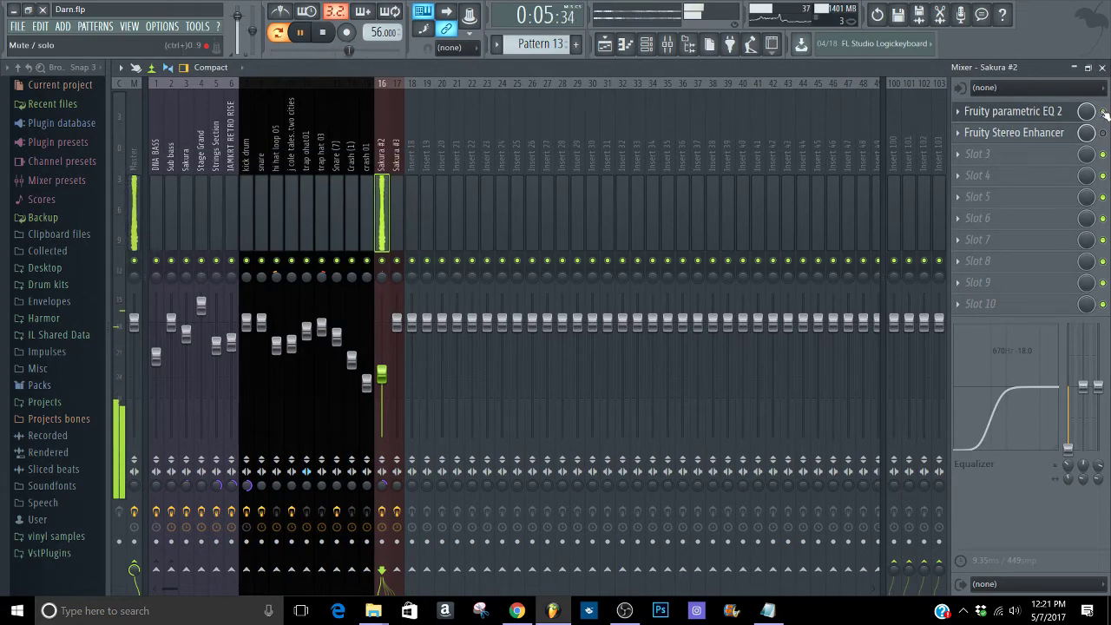
{"action": "left_click", "coordinate": [1050, 112]}
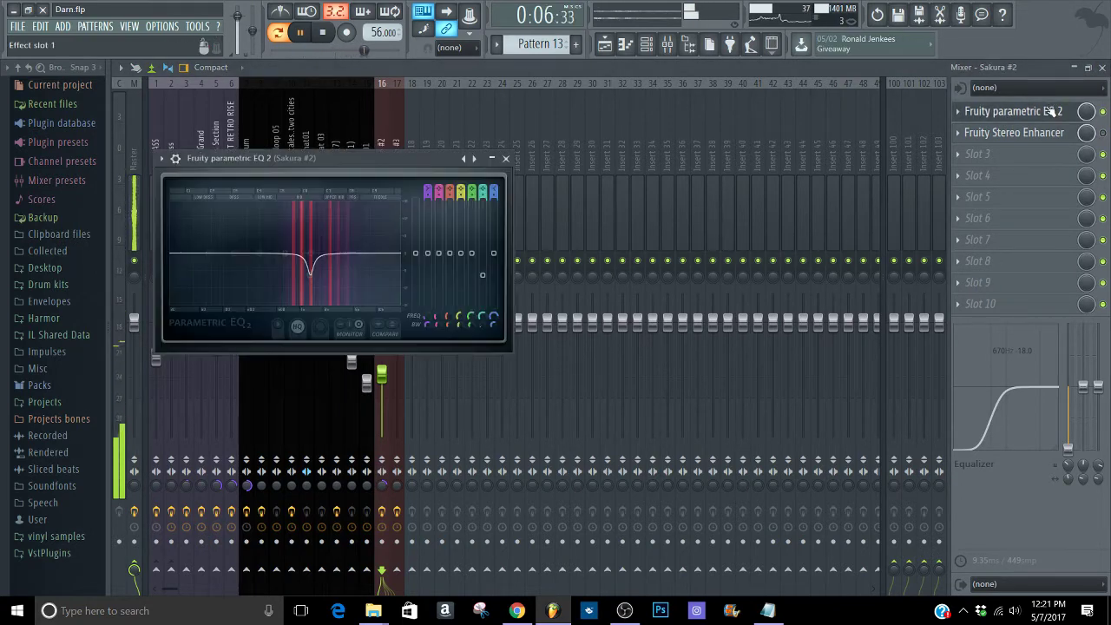
- Switch Fruity Stereo Enhancer back on for Sakura #2, view its settings, and close the effect windows
{"action": "left_click", "coordinate": [1102, 131]}
{"action": "left_click", "coordinate": [1016, 132]}
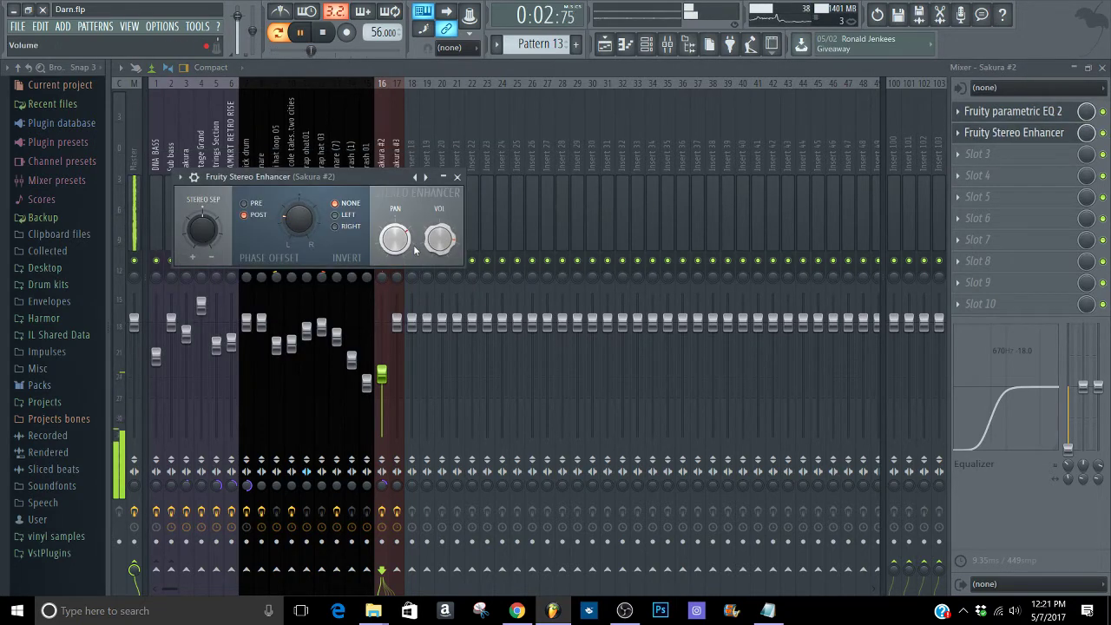
{"action": "left_click", "coordinate": [458, 177]}
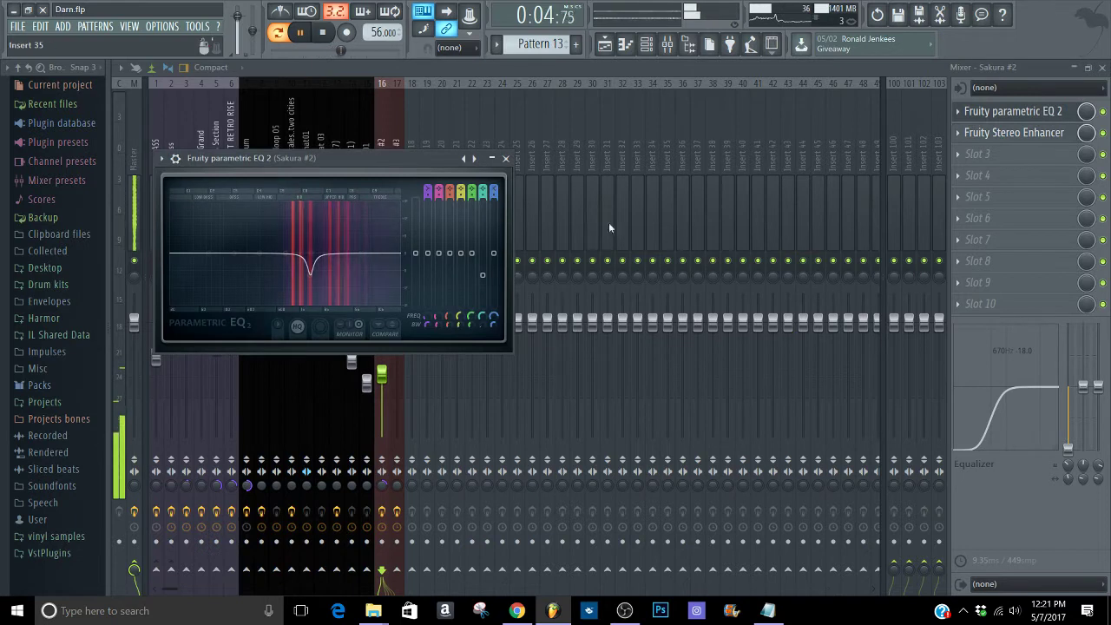
{"action": "left_click", "coordinate": [1011, 112]}
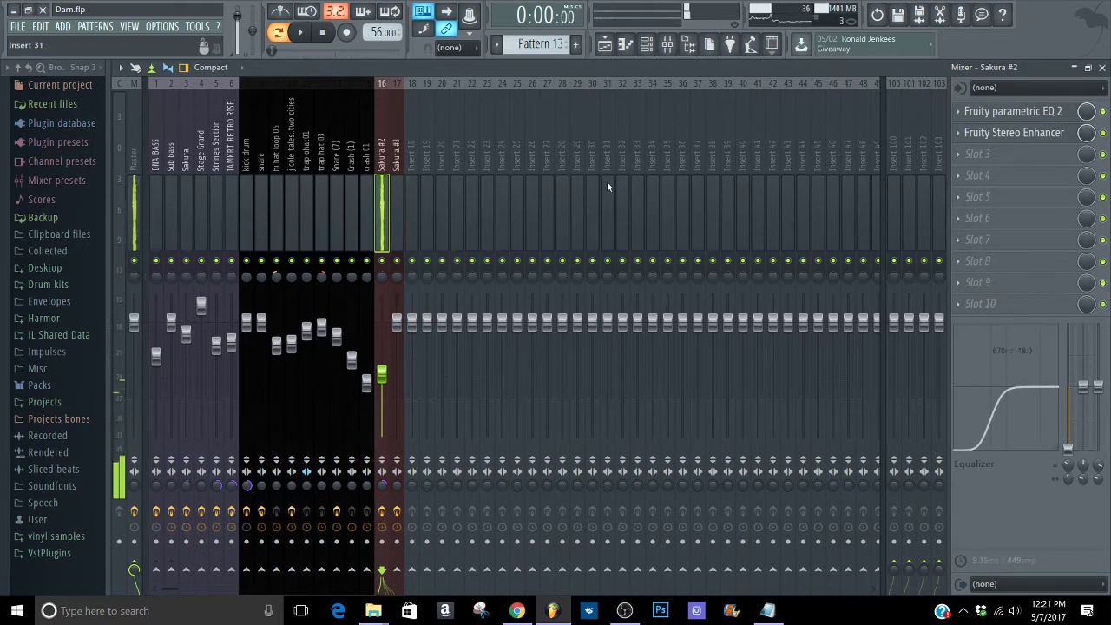
- Play Pattern 14 and view the Sakura #3 instrument from the channel rack, with the mixer and piano roll closed
{"action": "scroll", "coordinate": [559, 45], "scroll_direction": "down", "scroll_amount": 1}
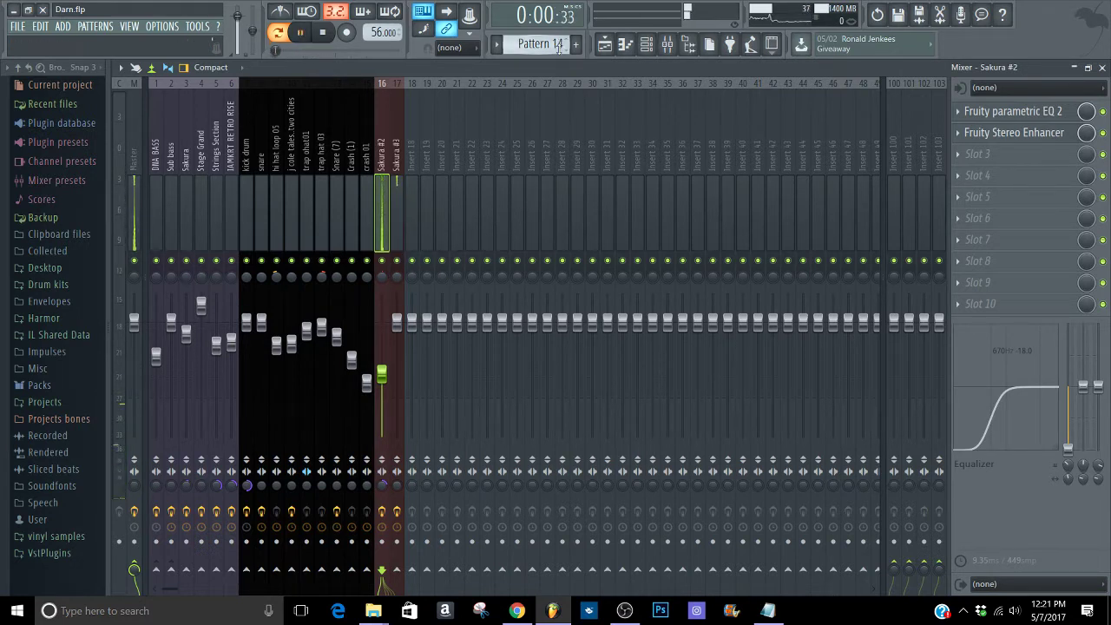
{"action": "left_click", "coordinate": [396, 217]}
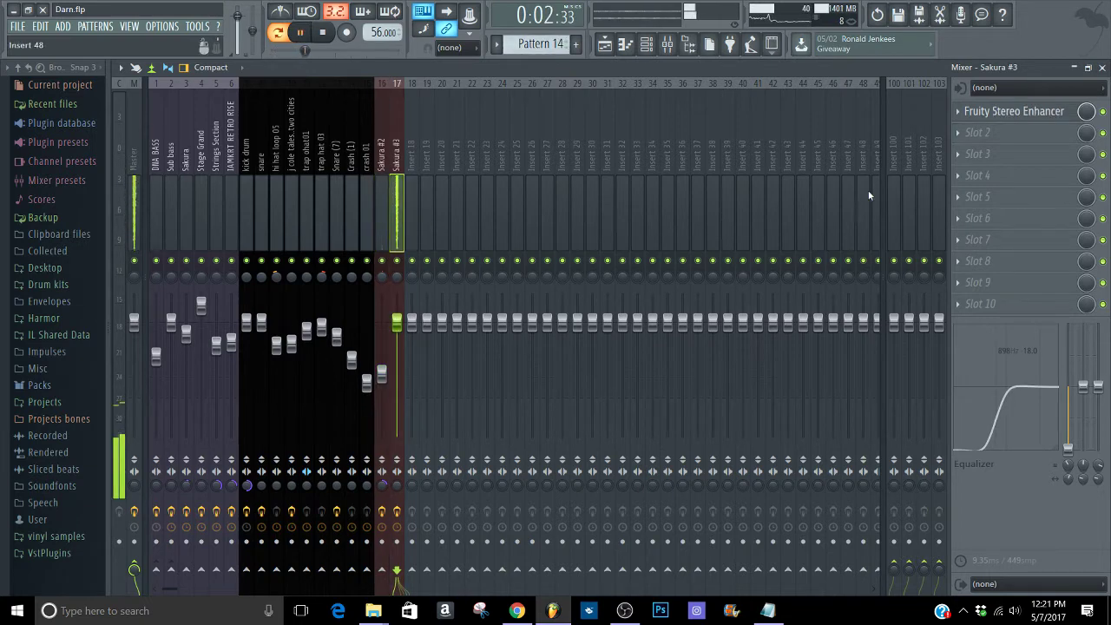
{"action": "left_click", "coordinate": [1102, 67]}
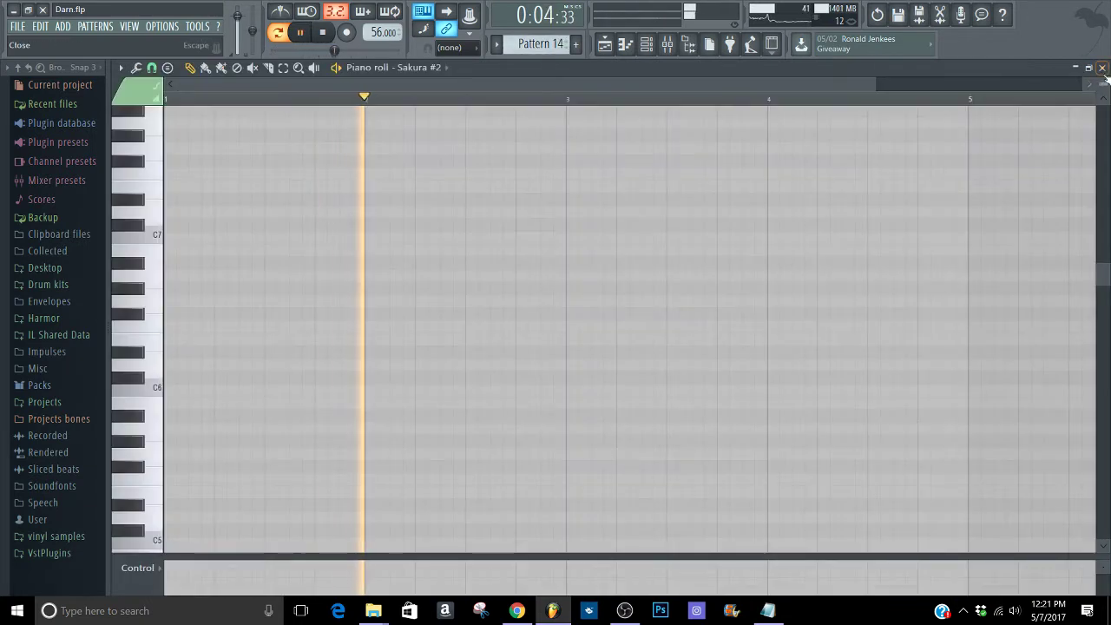
{"action": "left_click", "coordinate": [1102, 67]}
{"action": "left_click", "coordinate": [700, 213]}
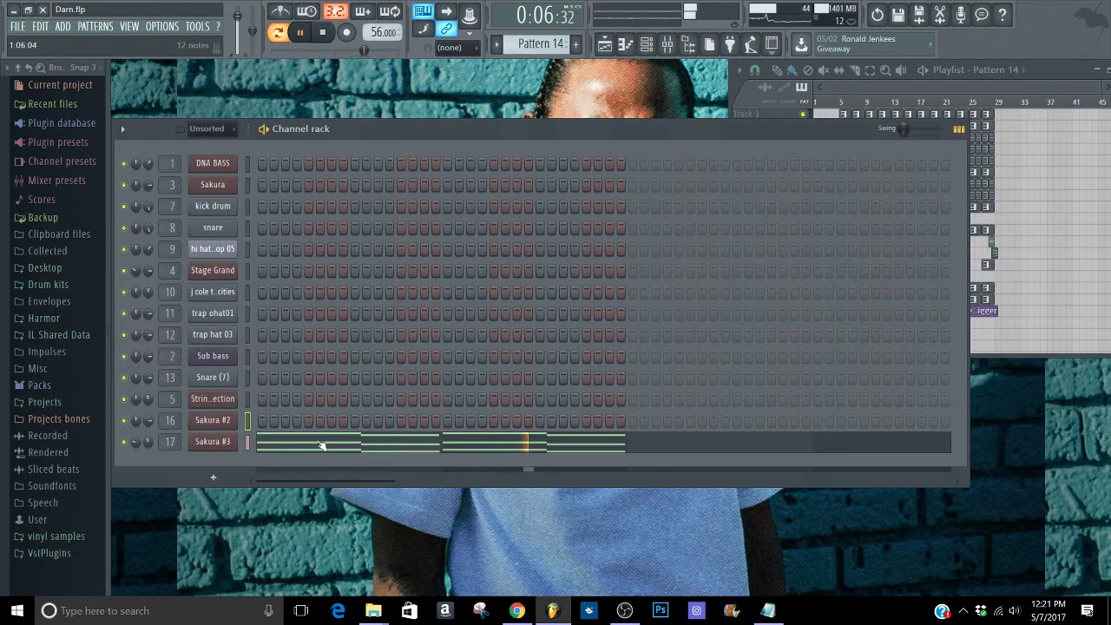
{"action": "left_click", "coordinate": [212, 441]}
{"action": "left_click", "coordinate": [245, 257]}
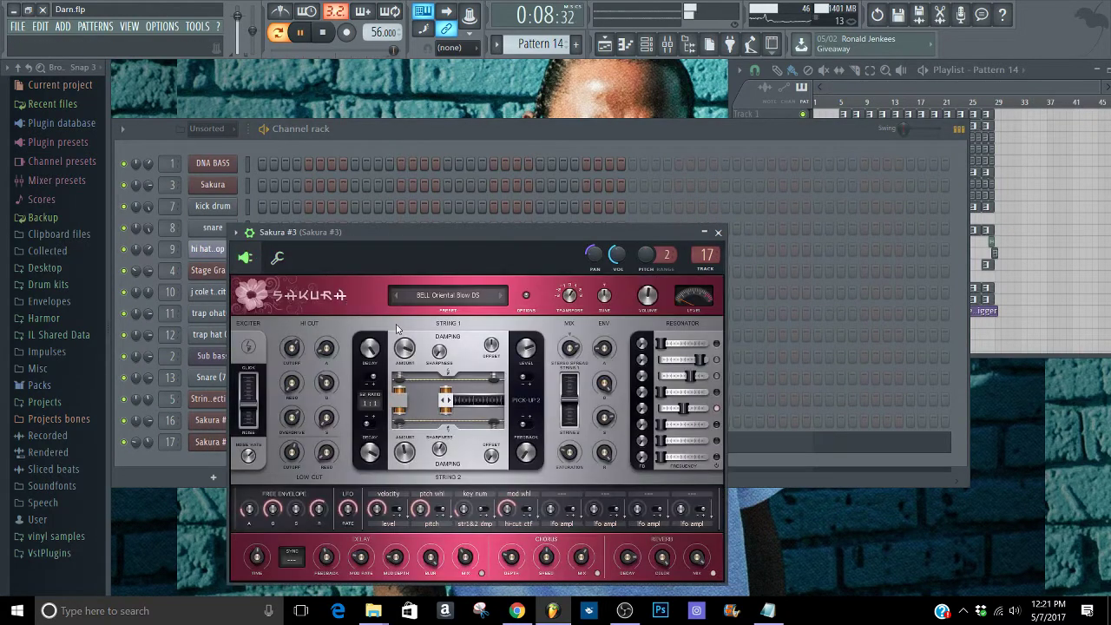
{"action": "left_click", "coordinate": [718, 232]}
- View the Fruity Stereo Enhancer settings on the Sakura #3 mixer track and close the effect
{"action": "left_click", "coordinate": [670, 47]}
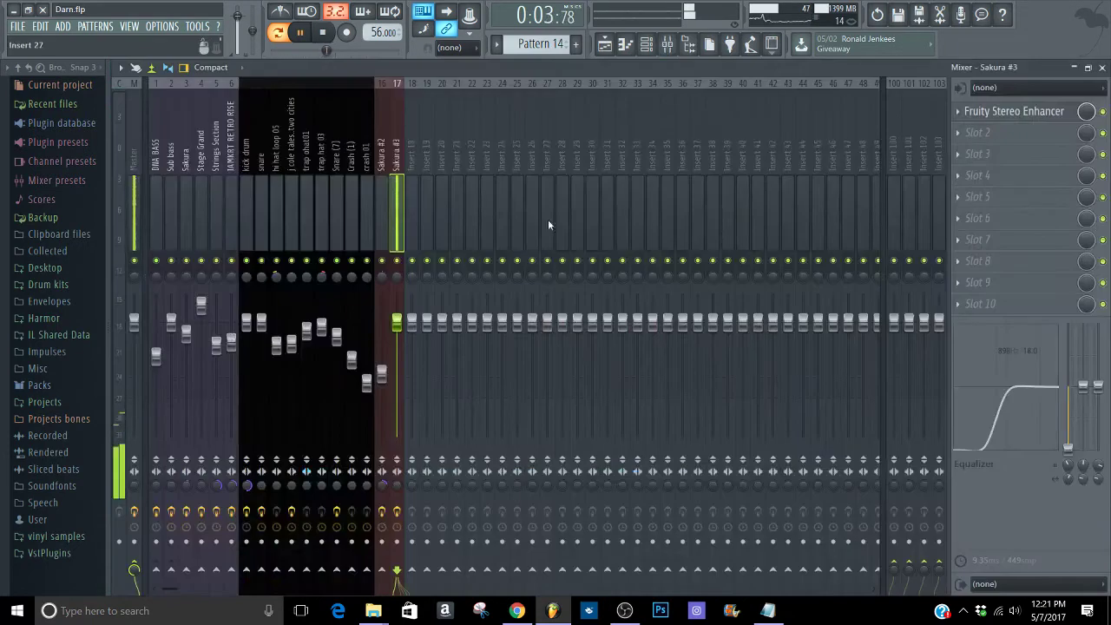
{"action": "left_click", "coordinate": [979, 121]}
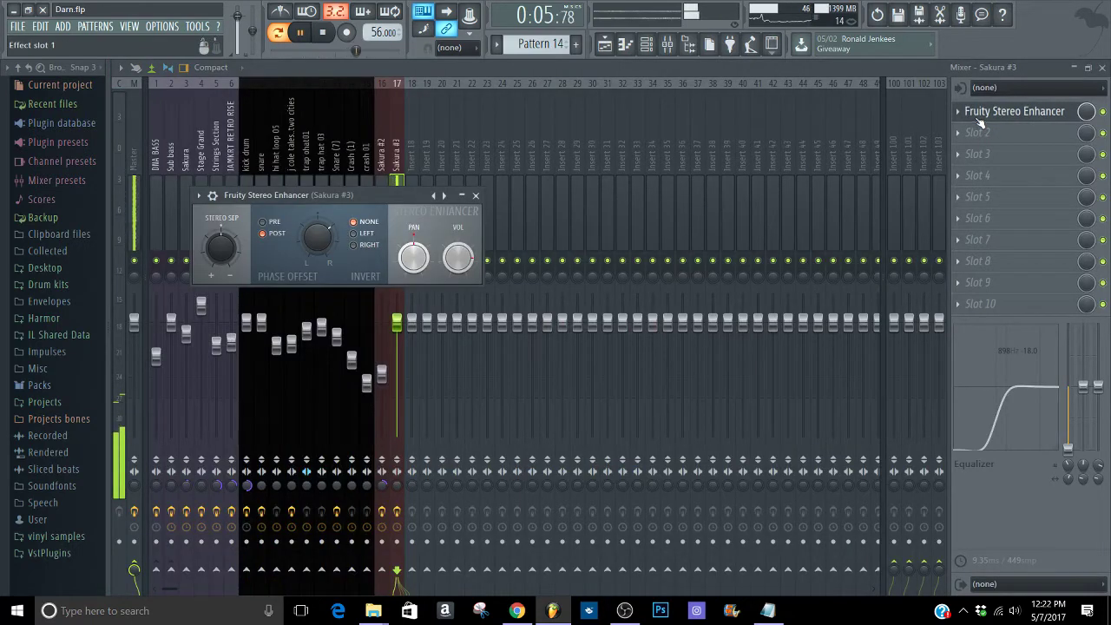
{"action": "left_click", "coordinate": [979, 121]}
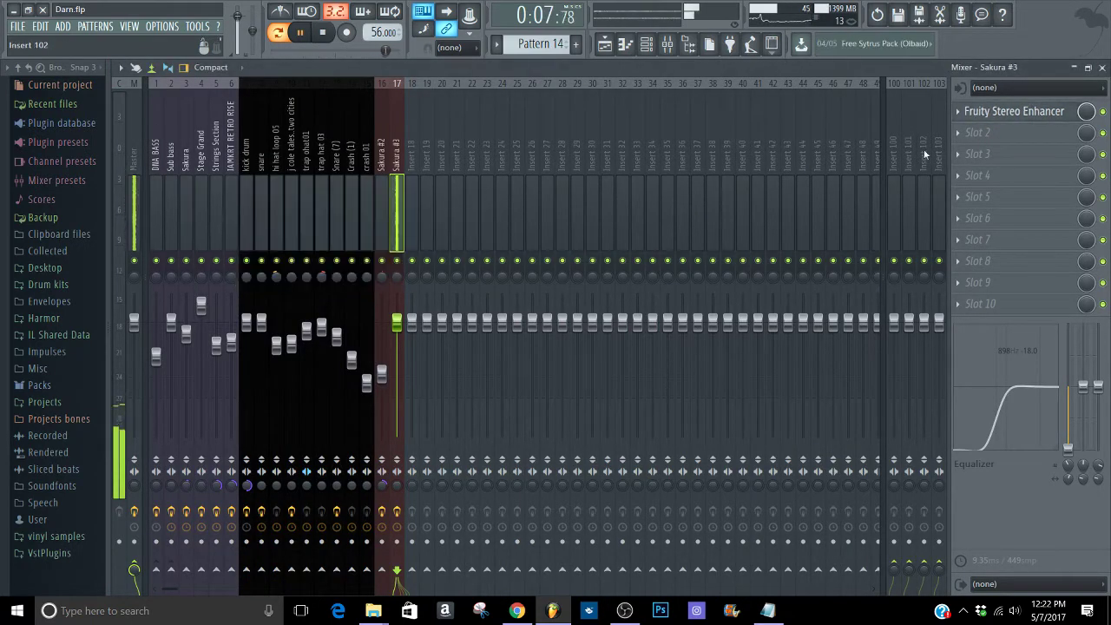
- Play the full song arrangement in the playlist from around bar 4, and close the playlist
{"action": "left_click", "coordinate": [604, 45]}
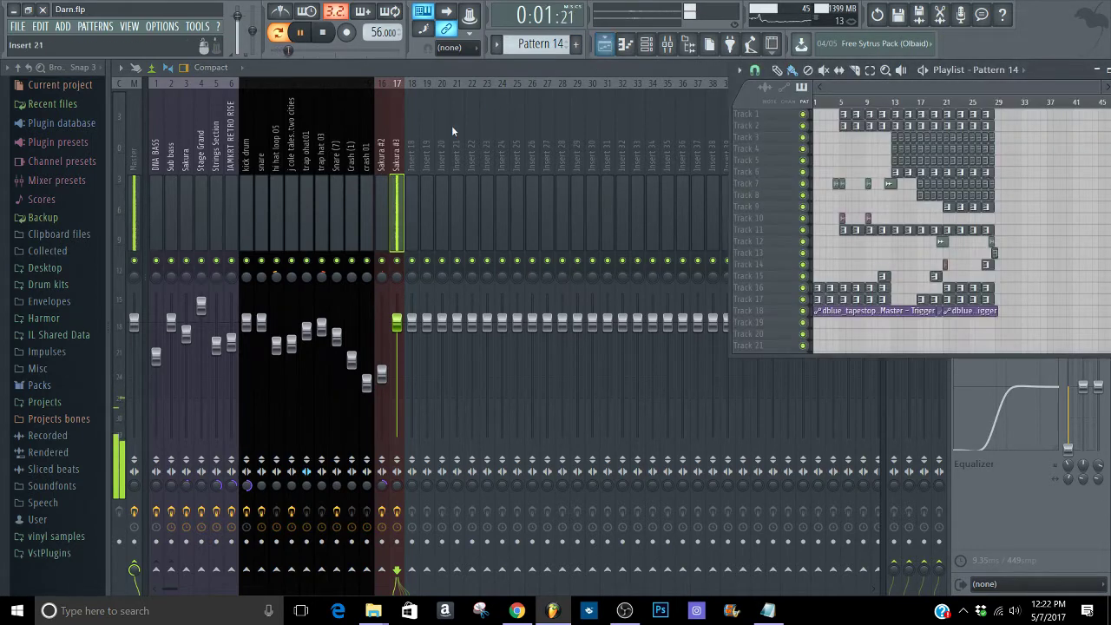
{"action": "left_click", "coordinate": [831, 102]}
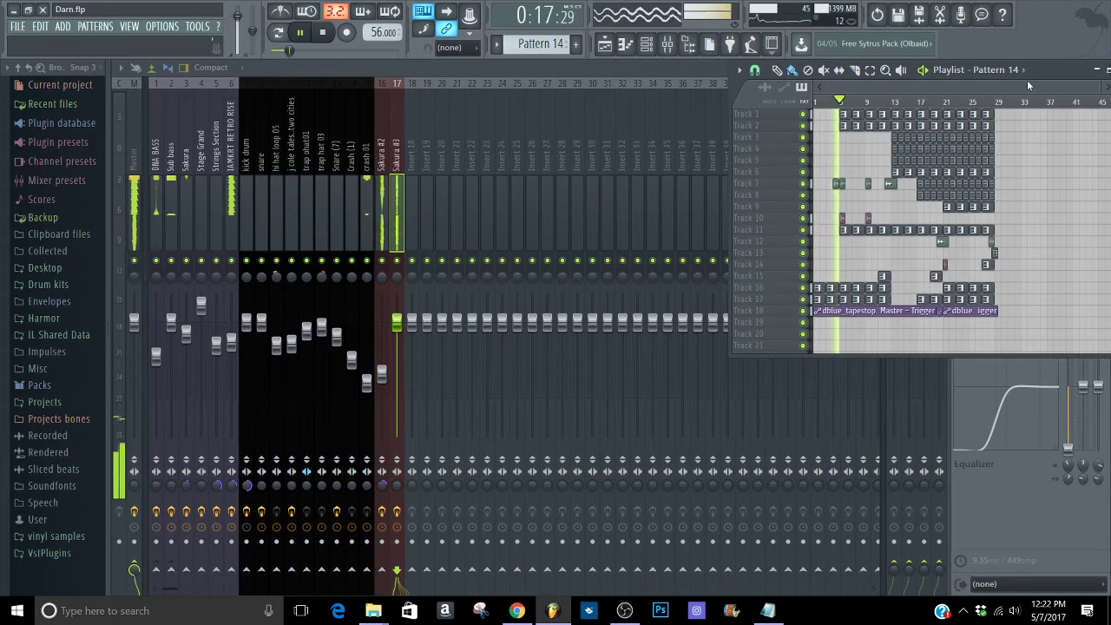
{"action": "left_click_drag", "start_coordinate": [1010, 75], "coordinate": [897, 110]}
{"action": "left_click", "coordinate": [1014, 104]}
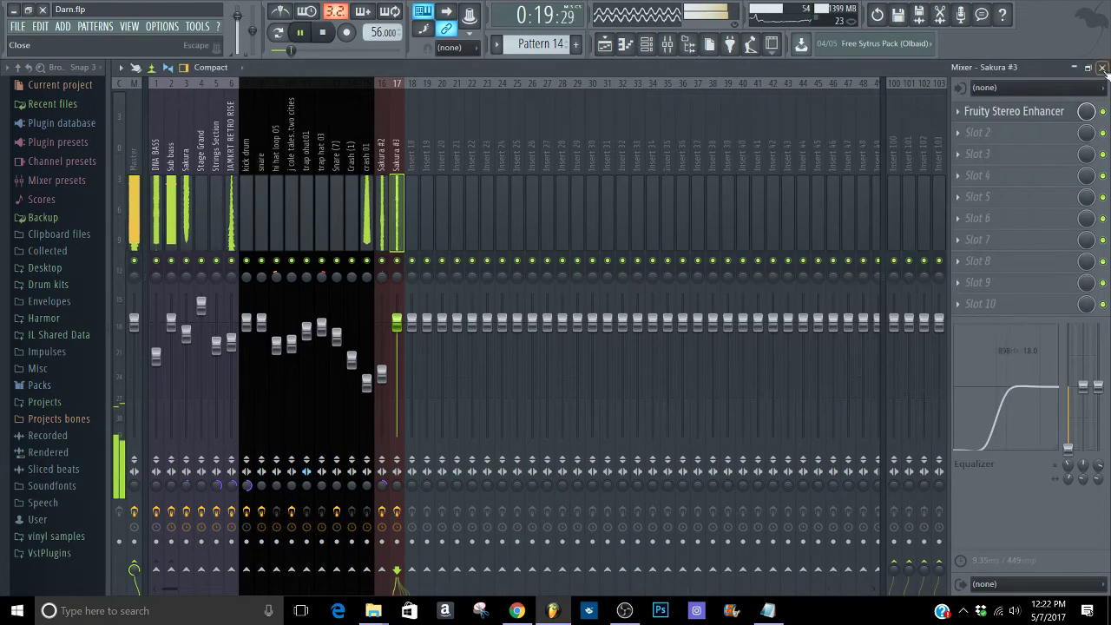
- Stop the song, play Pattern 1 in pattern mode, and open its Sakura instrument from the channel rack
{"action": "key", "text": "F9"}
{"action": "key", "text": "F6"}
{"action": "key", "text": "space"}
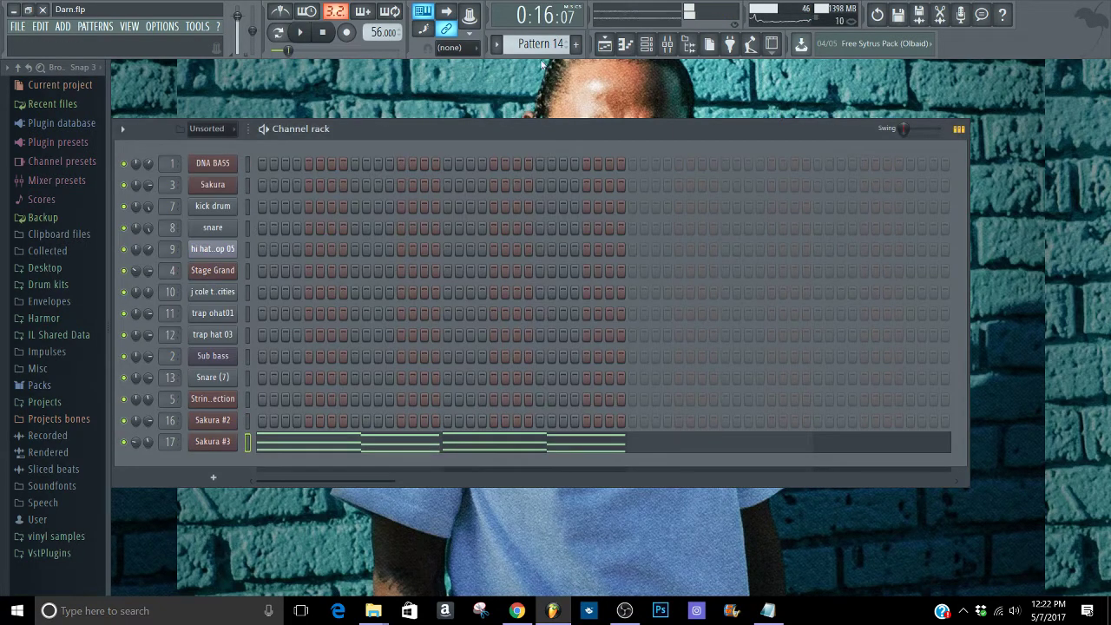
{"action": "scroll", "coordinate": [527, 44], "scroll_direction": "up", "scroll_amount": 13}
{"action": "key", "text": "space"}
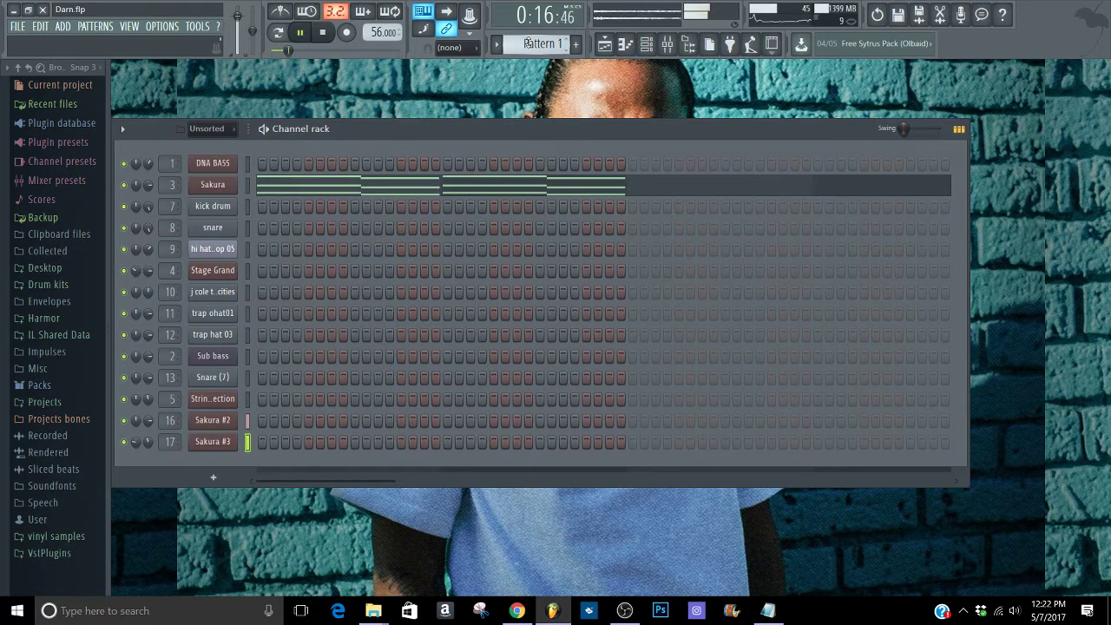
{"action": "left_click", "coordinate": [277, 33]}
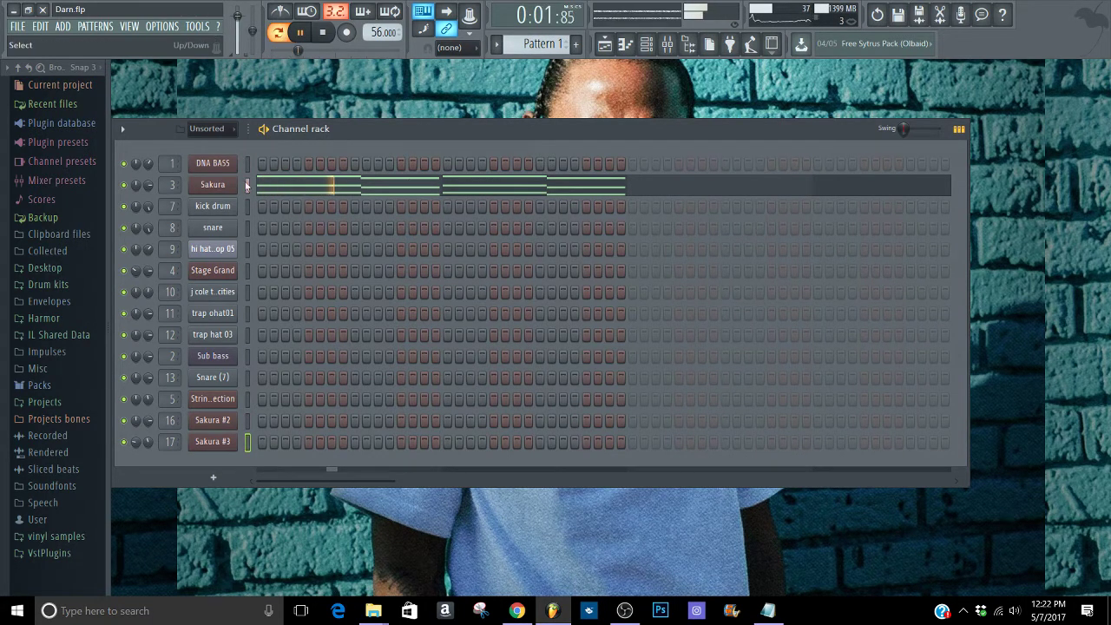
{"action": "left_click", "coordinate": [213, 185]}
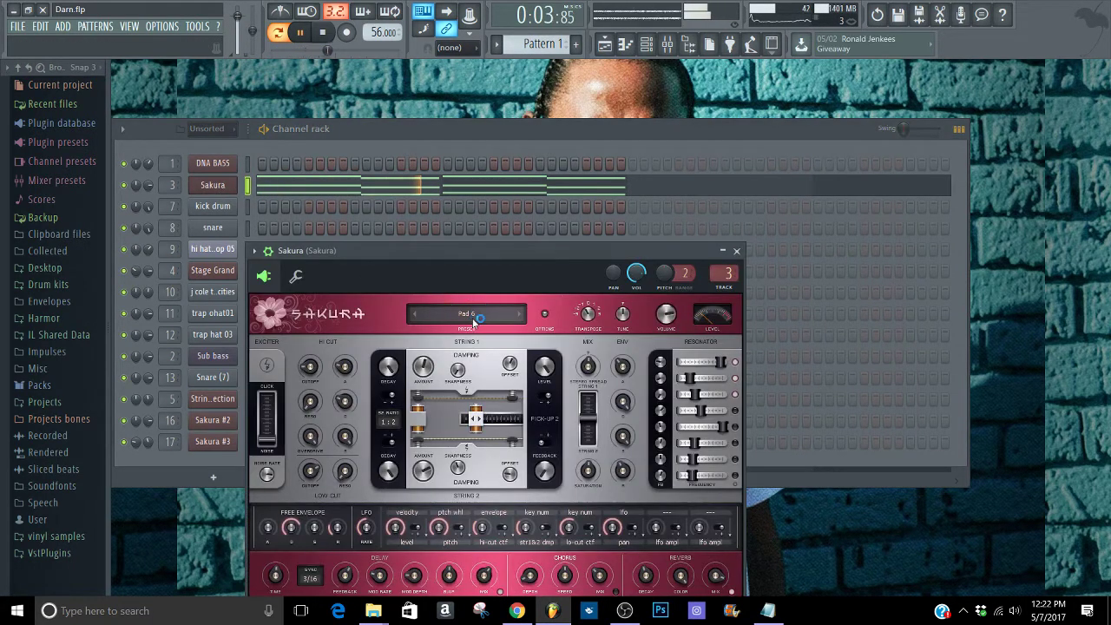
- View Fruity parametric EQ 2 and iZotope Ozone 5 Imager on the Sakura mixer track
{"action": "left_click", "coordinate": [667, 44]}
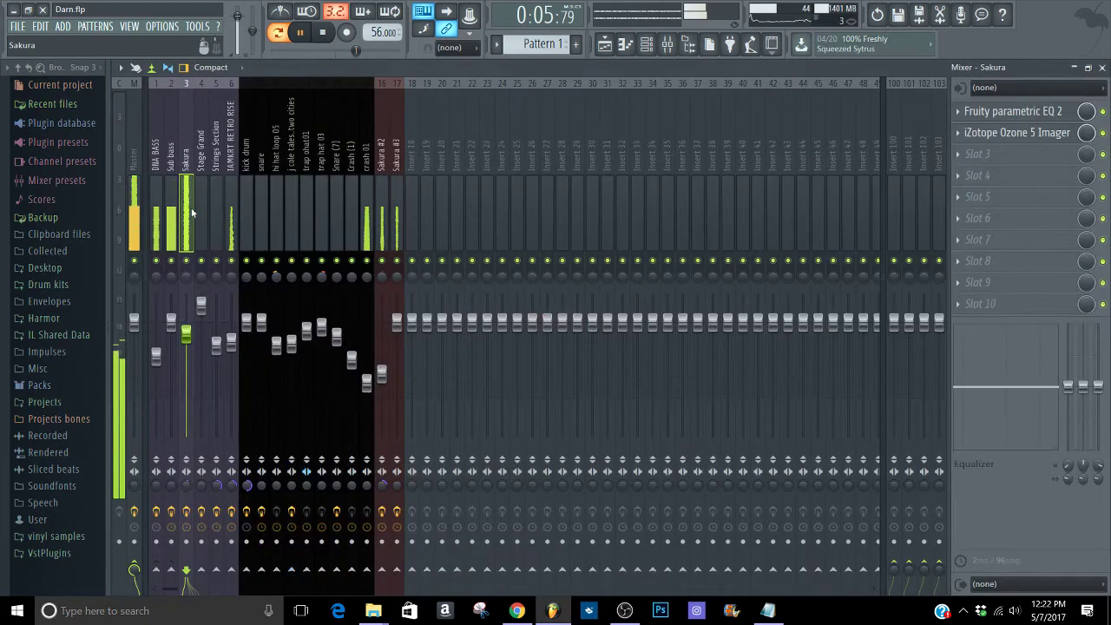
{"action": "left_click", "coordinate": [1058, 122]}
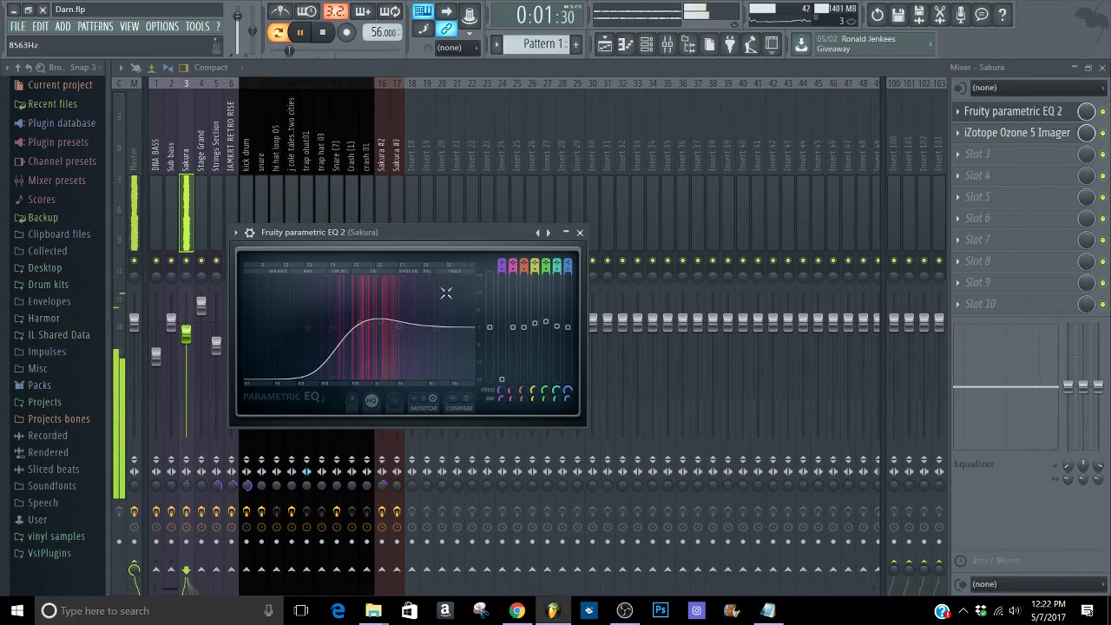
{"action": "left_click", "coordinate": [579, 229]}
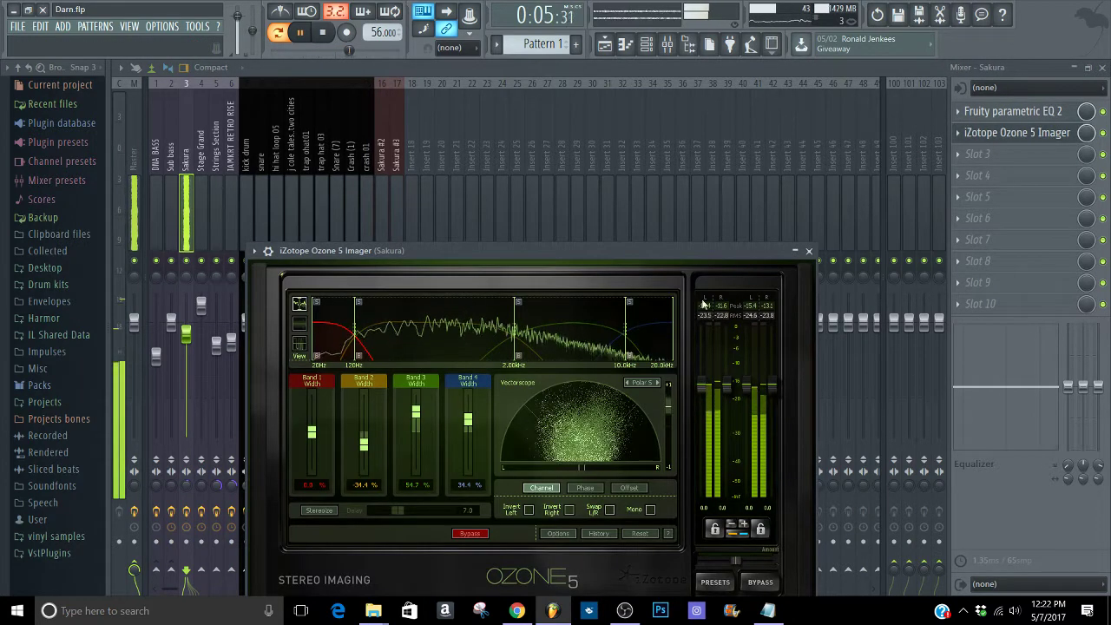
{"action": "left_click", "coordinate": [807, 250]}
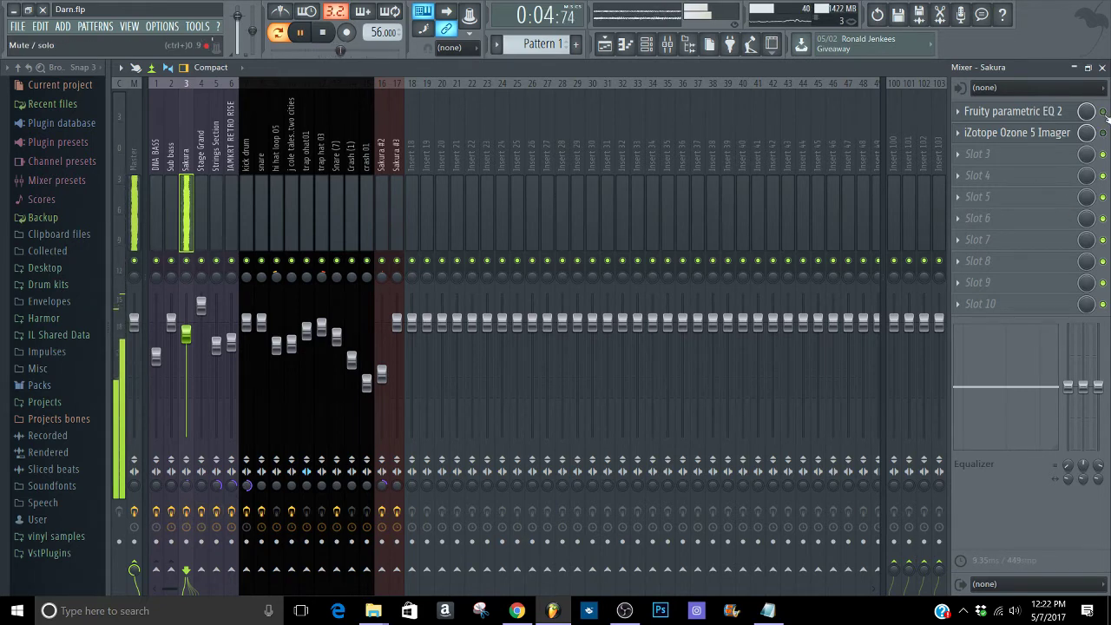
- Switch Sakura's parametric EQ and Ozone 5 Imager back on while listening, and close the mixer and instrument windows
{"action": "left_click", "coordinate": [1060, 113]}
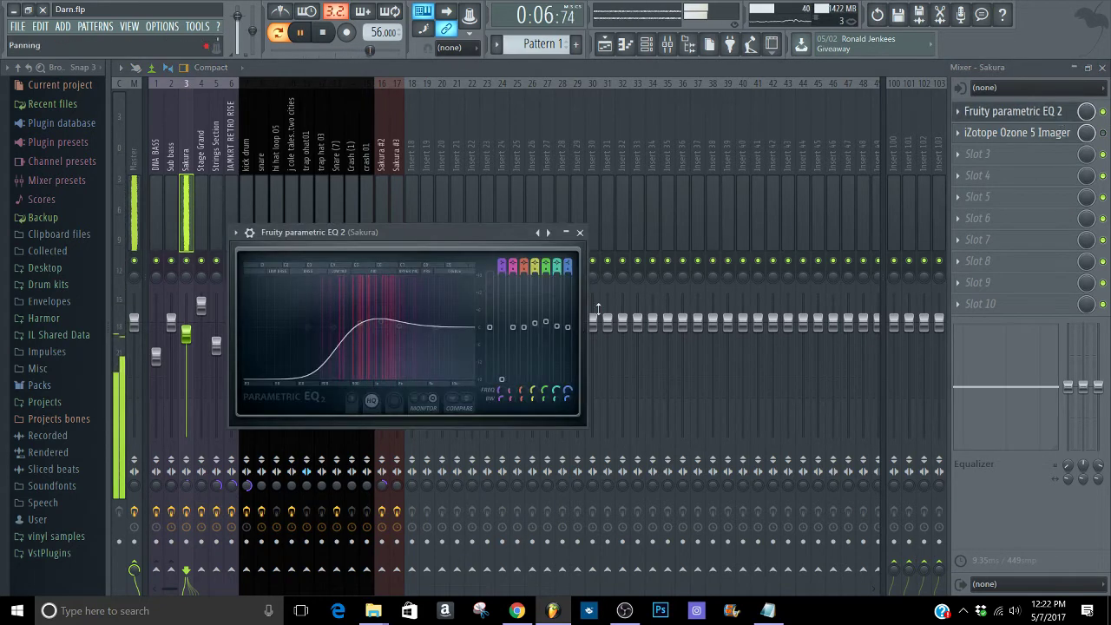
{"action": "left_click", "coordinate": [1059, 112]}
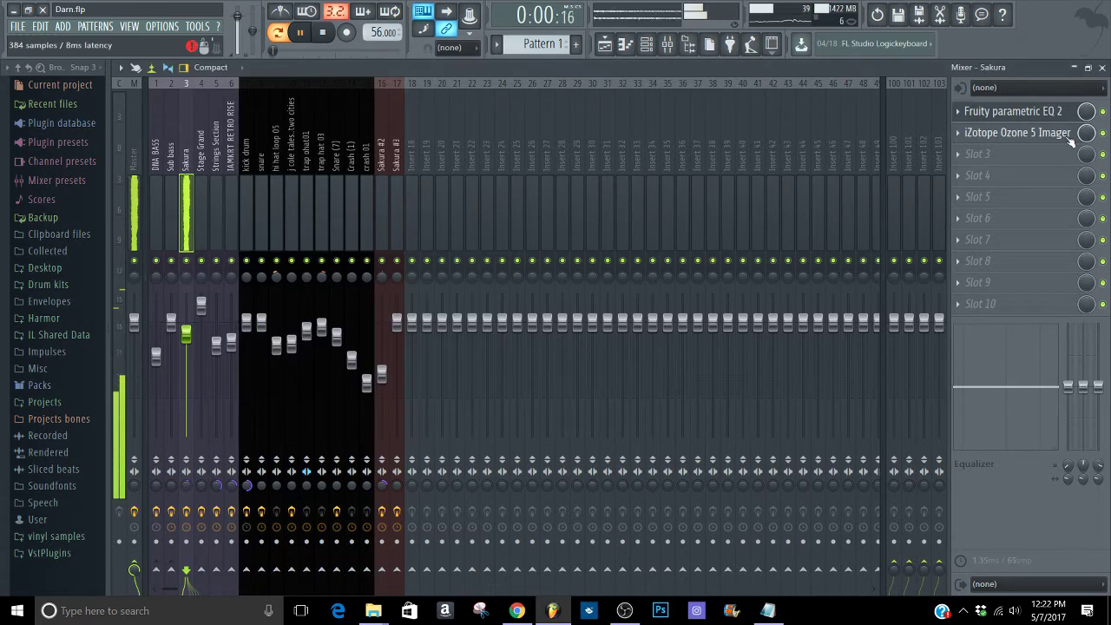
{"action": "key", "text": "F9"}
{"action": "left_click", "coordinate": [580, 231]}
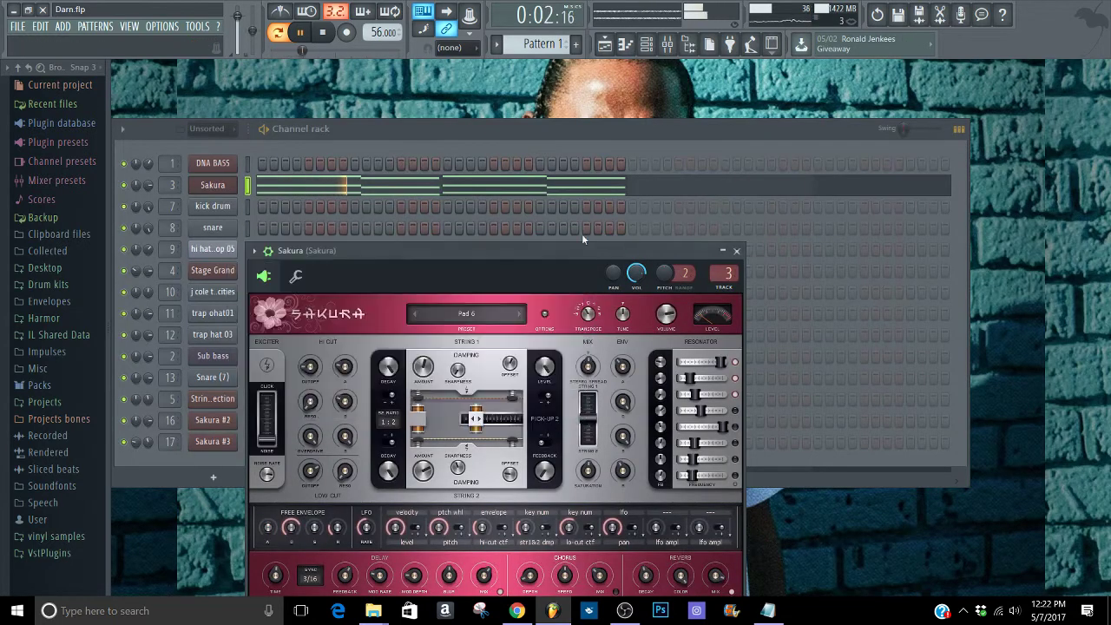
{"action": "left_click", "coordinate": [737, 249]}
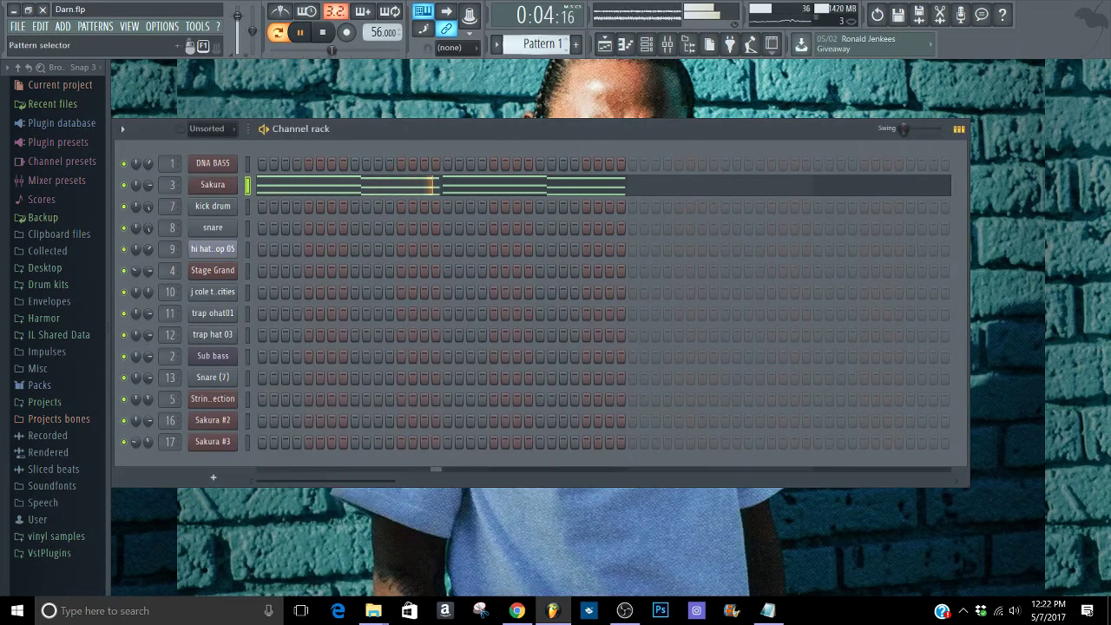
- Play the SNARE pattern with the mixer shown, and move on to playing the DNA BASS pattern
{"action": "scroll", "coordinate": [552, 45], "scroll_direction": "down", "scroll_amount": 1}
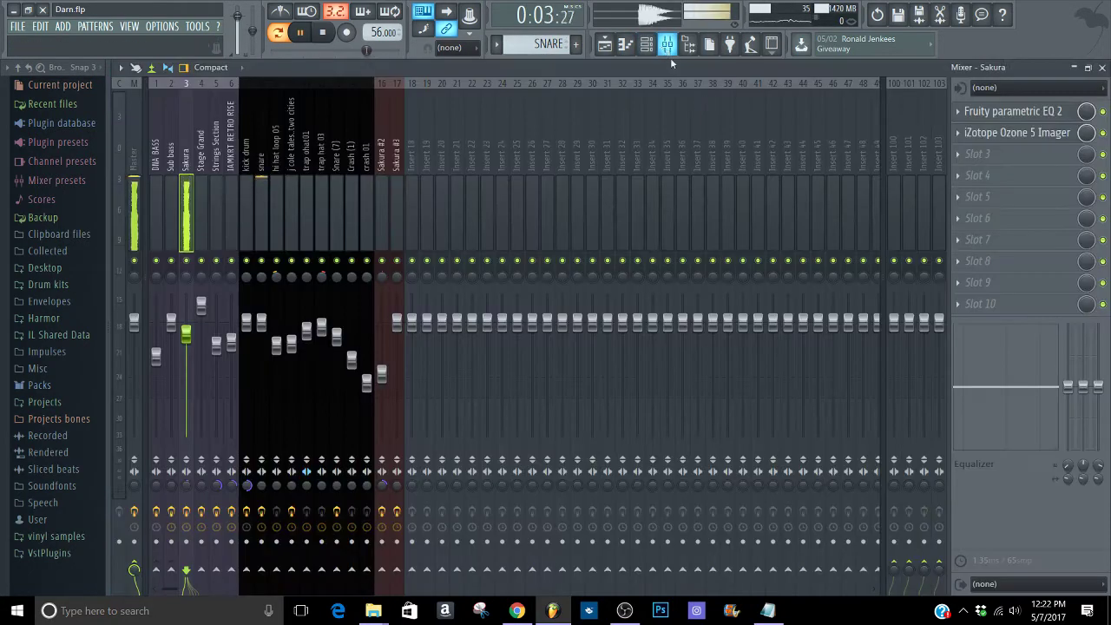
{"action": "left_click", "coordinate": [668, 45]}
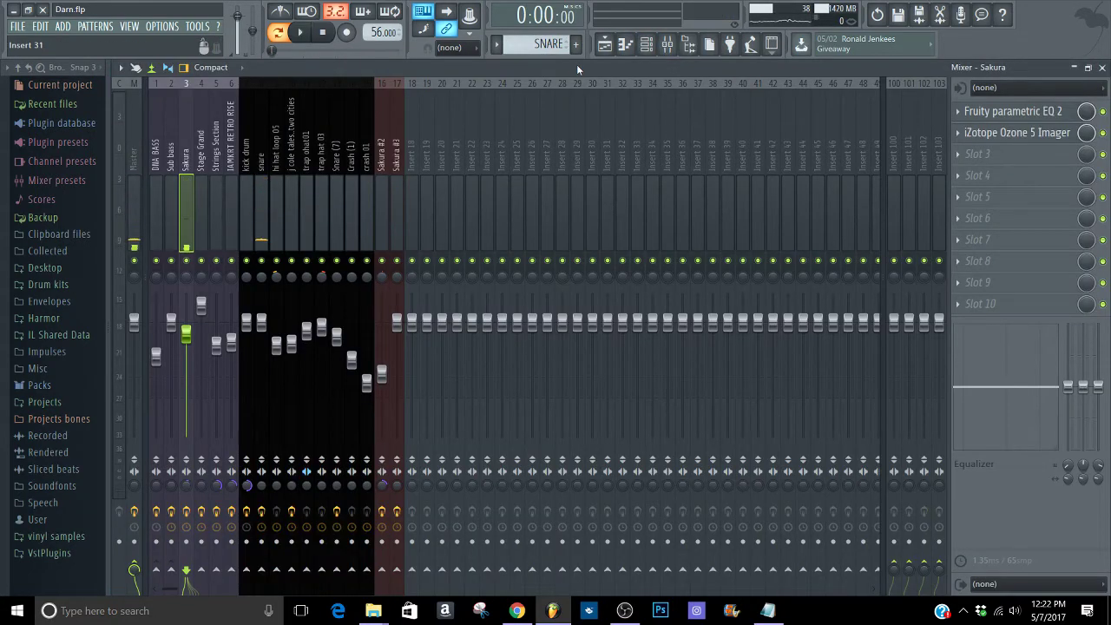
{"action": "scroll", "coordinate": [543, 44], "scroll_direction": "down", "scroll_amount": 1}
{"action": "scroll", "coordinate": [542, 44], "scroll_direction": "down", "scroll_amount": 1}
{"action": "key", "text": "space"}
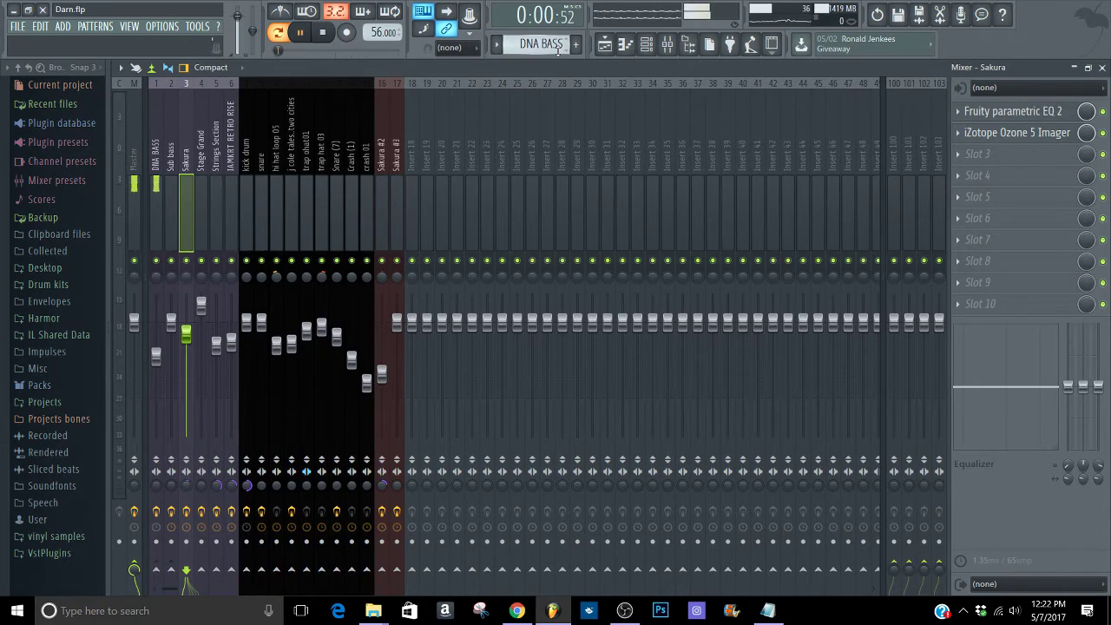
- View the DNA BASS instrument from the channel rack during playback and close it
{"action": "left_click", "coordinate": [1099, 66]}
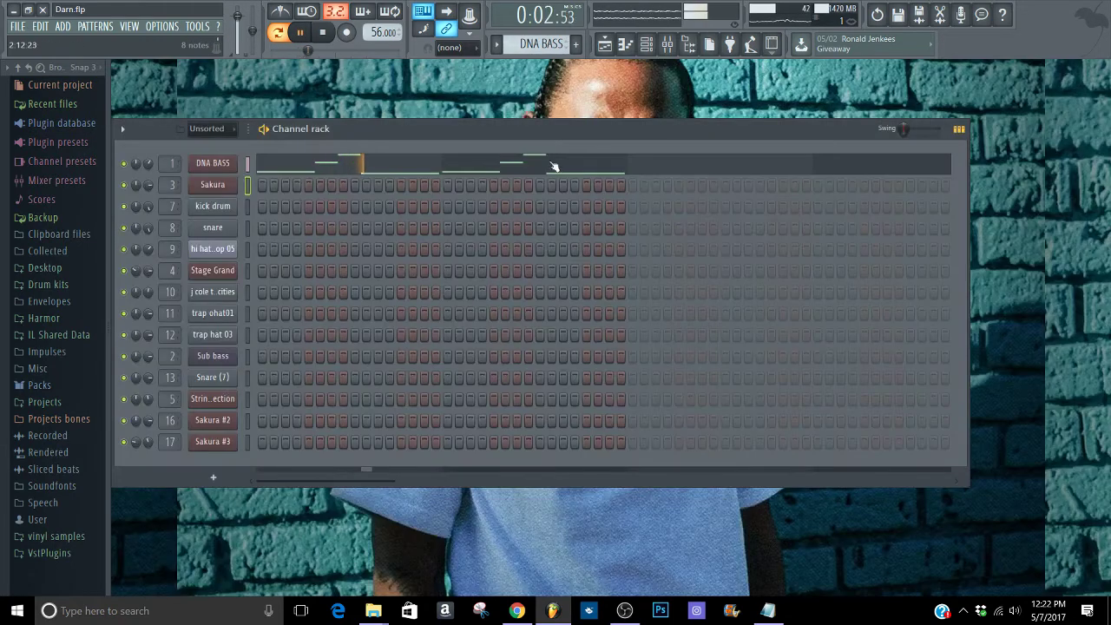
{"action": "left_click", "coordinate": [236, 164]}
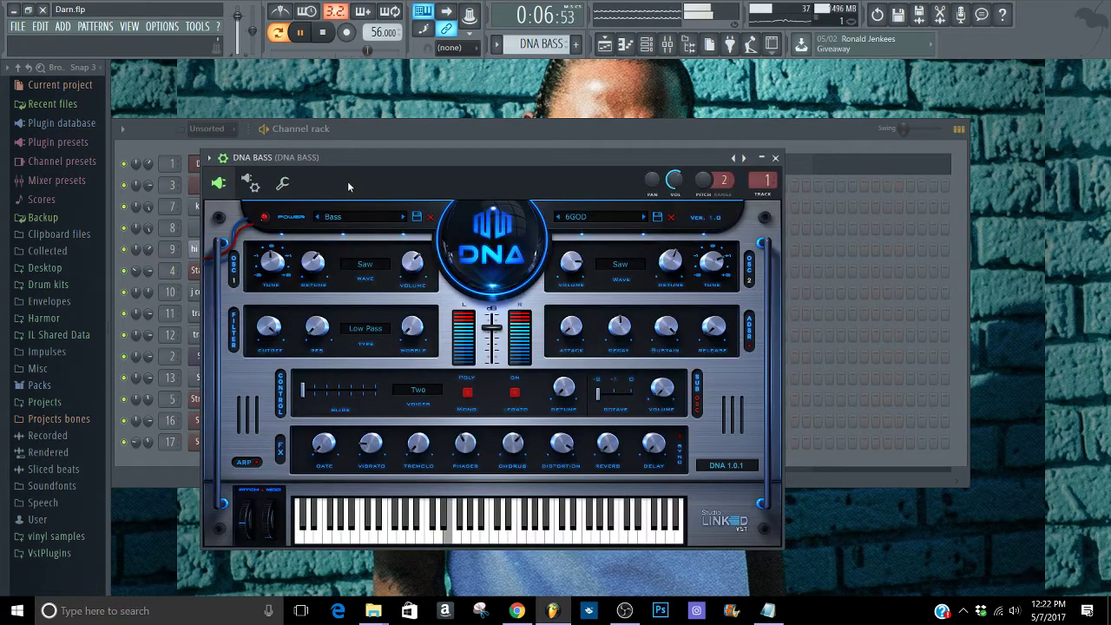
{"action": "left_click", "coordinate": [775, 157]}
- Bypass all three effects on the DNA BASS mixer track, switch iZotope Ozone 5 Imager back on, and open it
{"action": "left_click", "coordinate": [666, 44]}
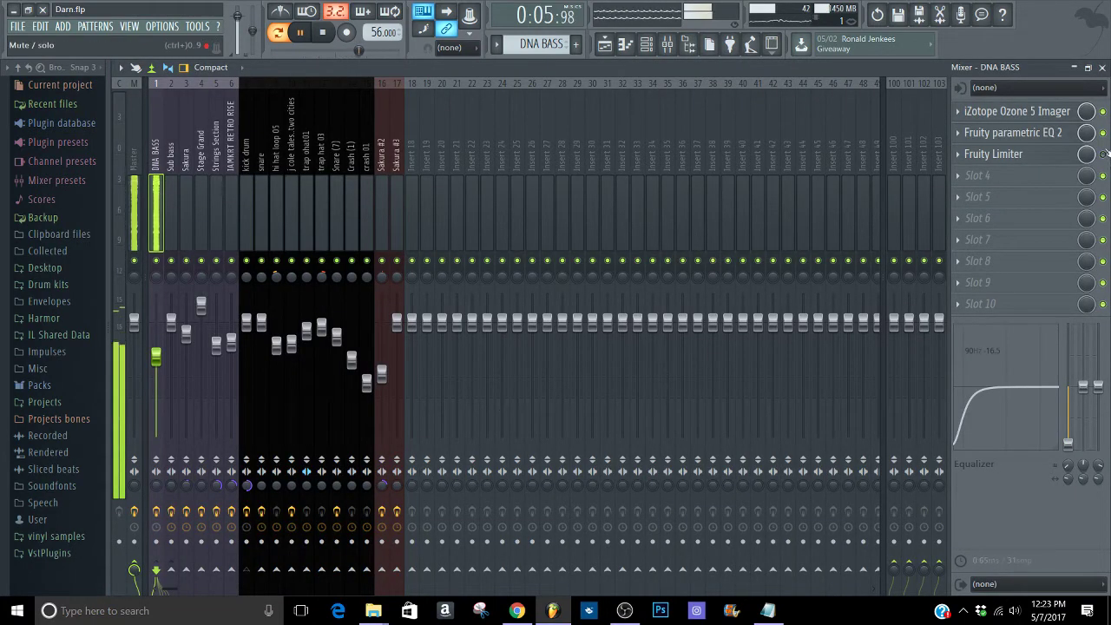
{"action": "left_click", "coordinate": [1066, 113]}
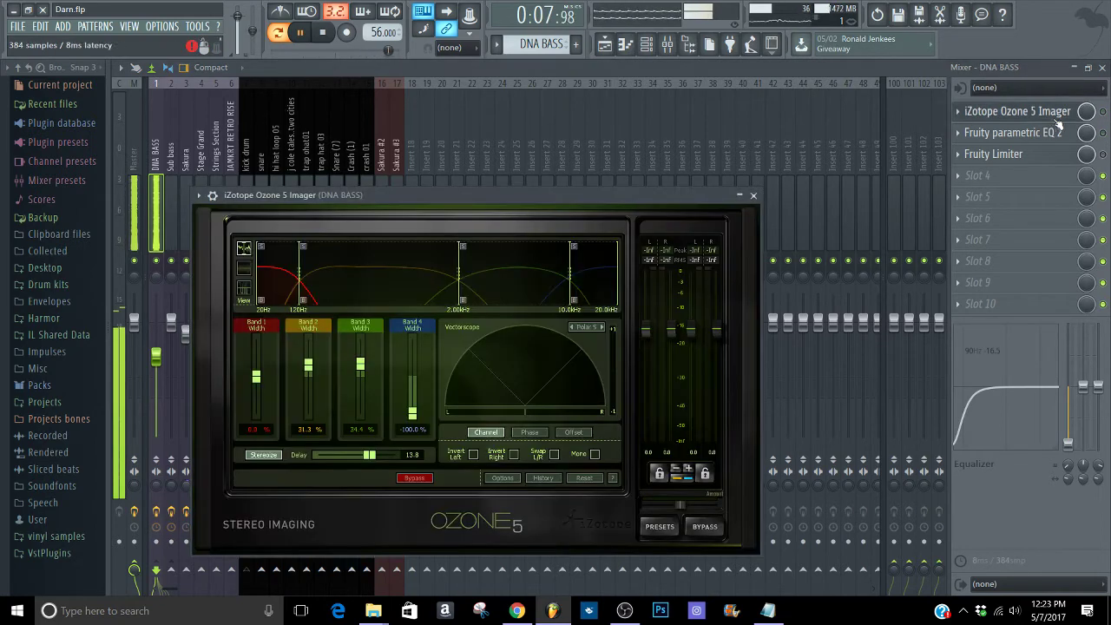
{"action": "left_click", "coordinate": [1067, 115]}
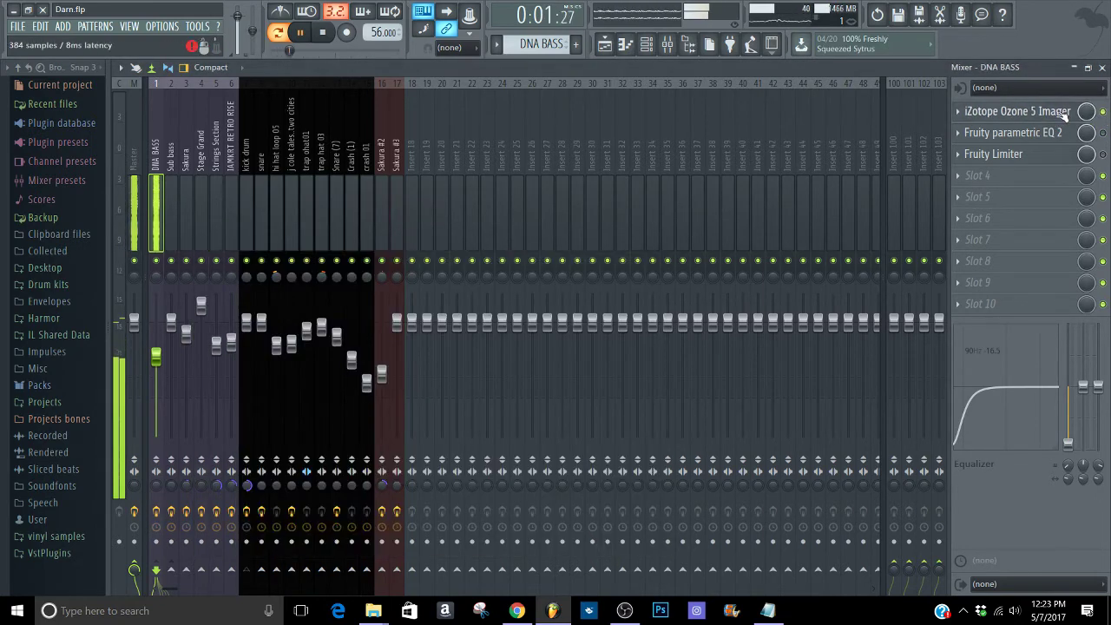
{"action": "left_click", "coordinate": [1054, 118]}
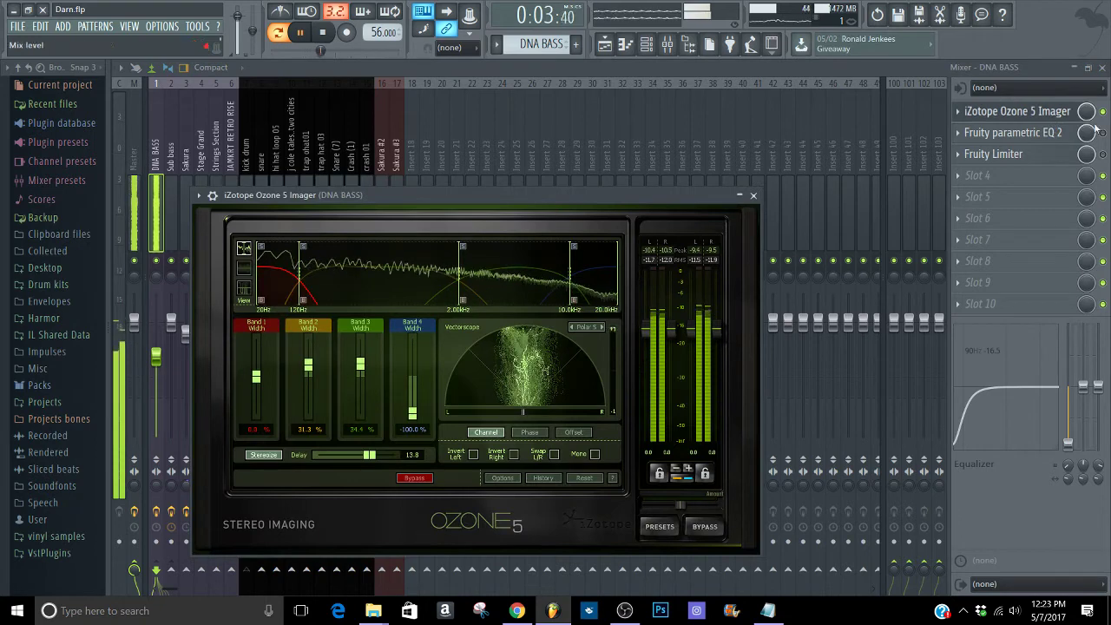
- Switch DNA BASS's Fruity parametric EQ 2 and Fruity Limiter back on, view each effect's settings, and close the mixer
{"action": "left_click", "coordinate": [1054, 116]}
{"action": "left_click", "coordinate": [1044, 138]}
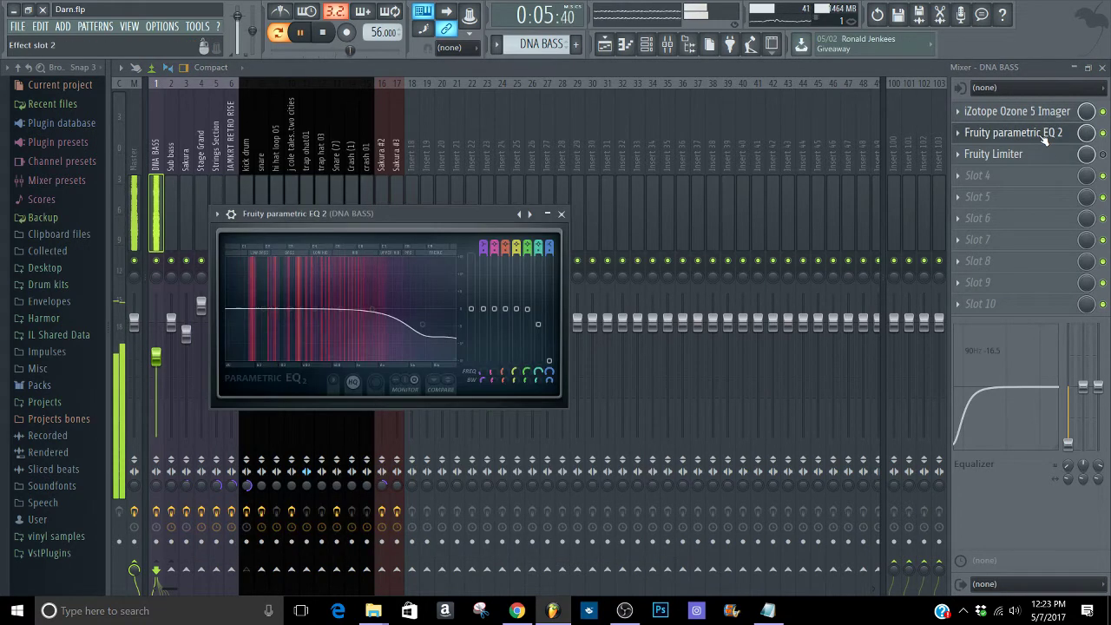
{"action": "left_click", "coordinate": [1044, 138]}
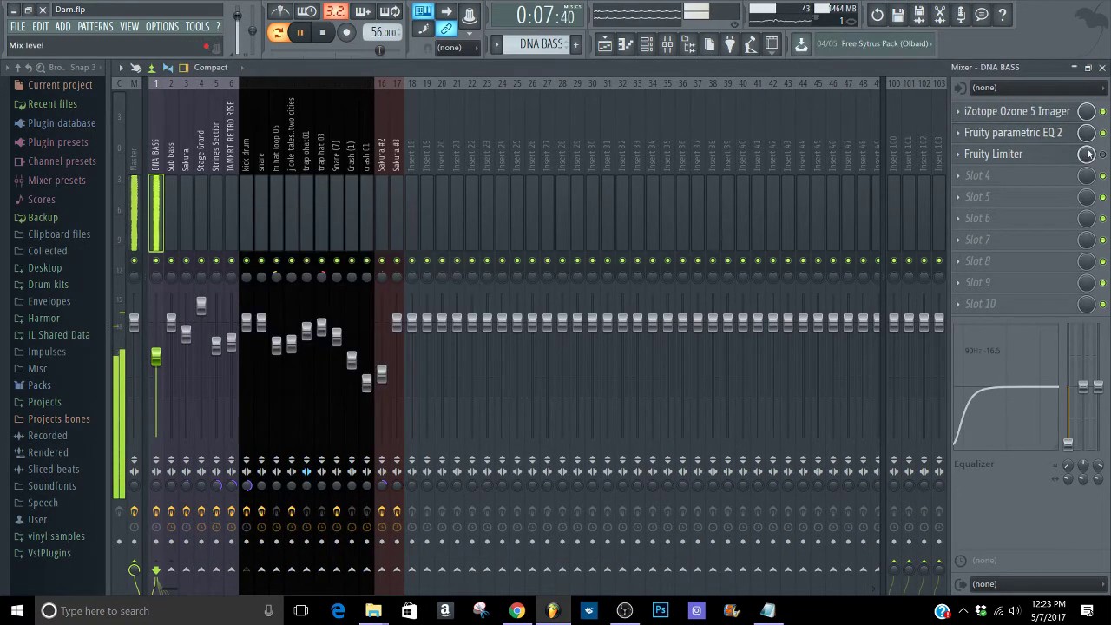
{"action": "left_click", "coordinate": [1054, 155]}
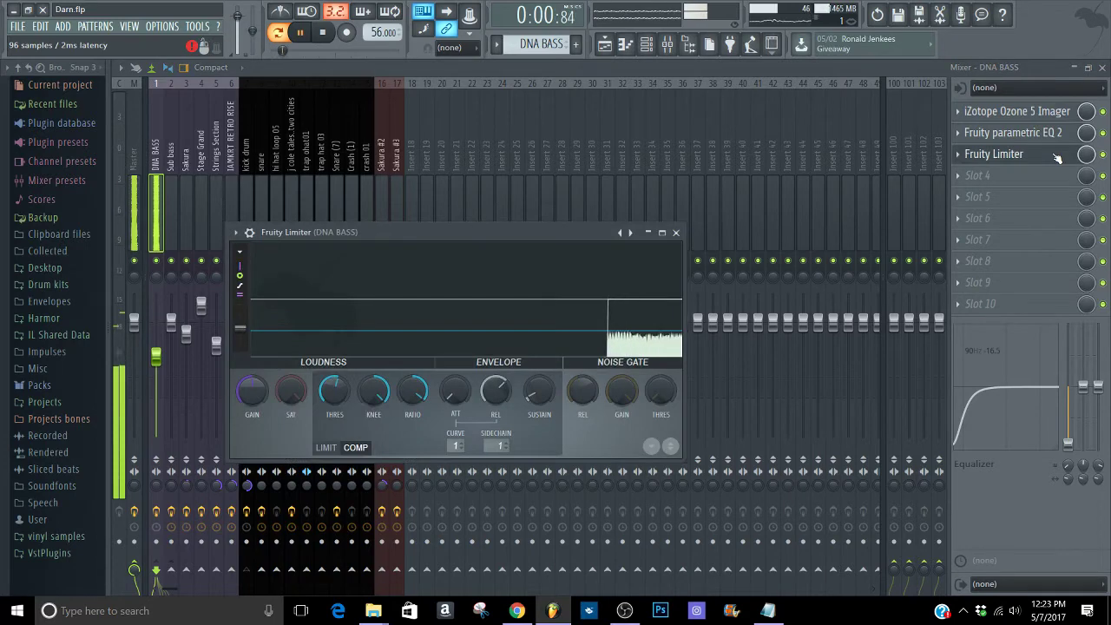
{"action": "left_click", "coordinate": [1056, 156]}
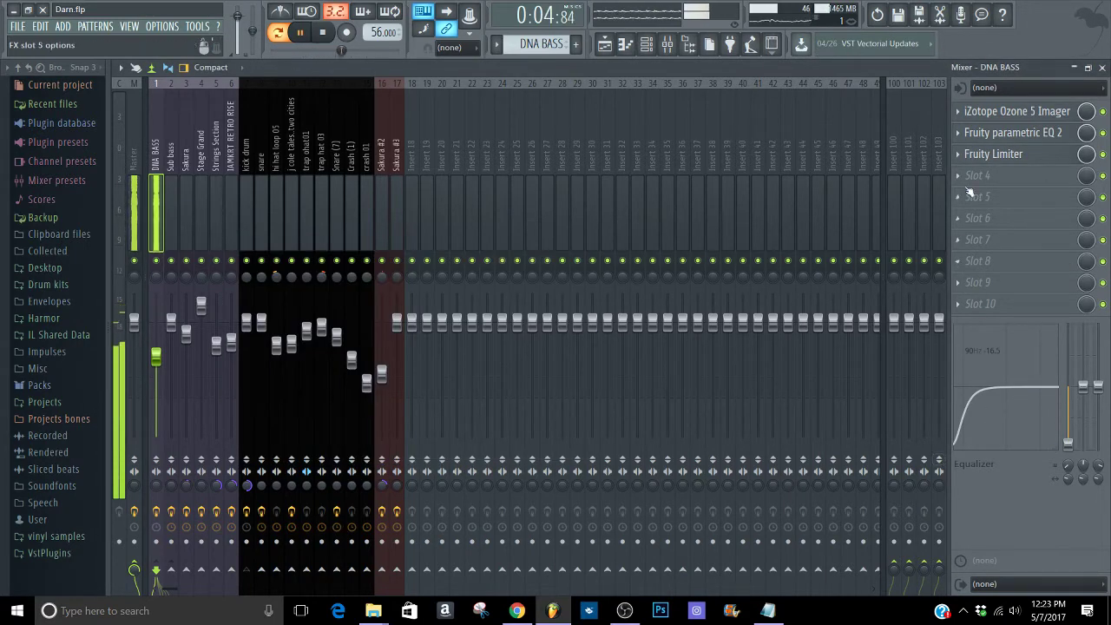
{"action": "left_click", "coordinate": [1104, 67]}
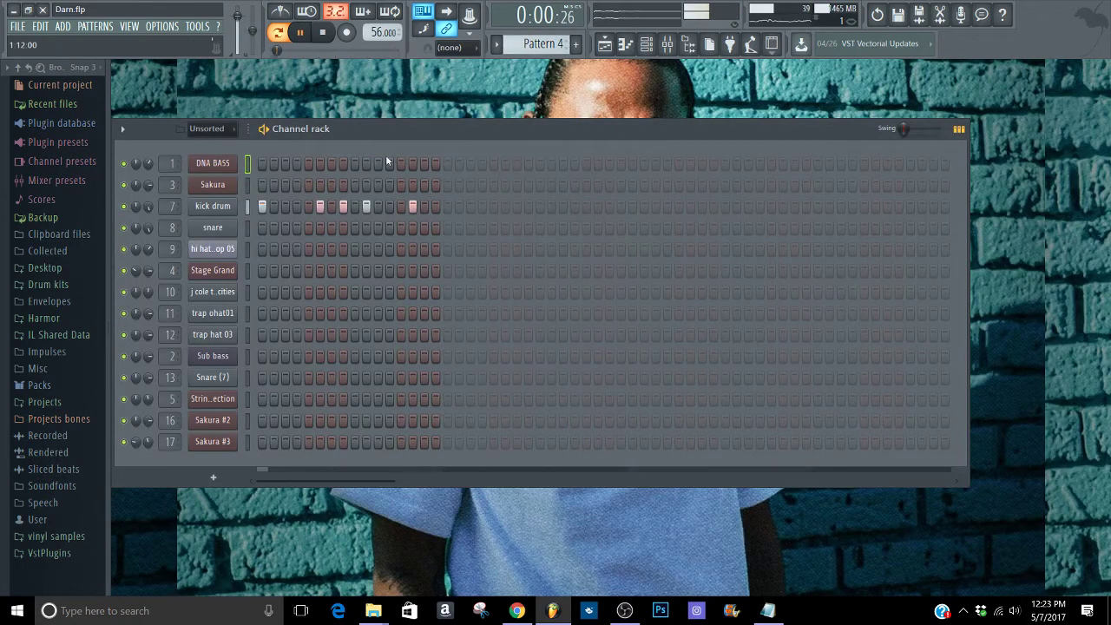
- Play Pattern 6, open the Stage Grand instrument, and show its DirectWave plugin page with playback stopped
{"action": "left_click", "coordinate": [496, 44]}
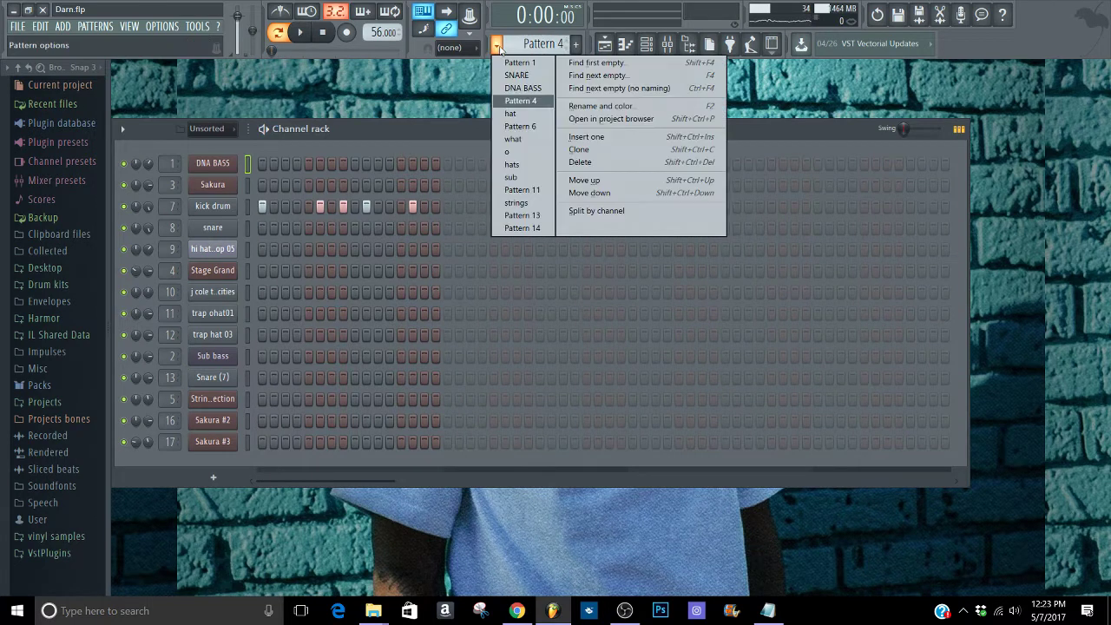
{"action": "left_click", "coordinate": [536, 127]}
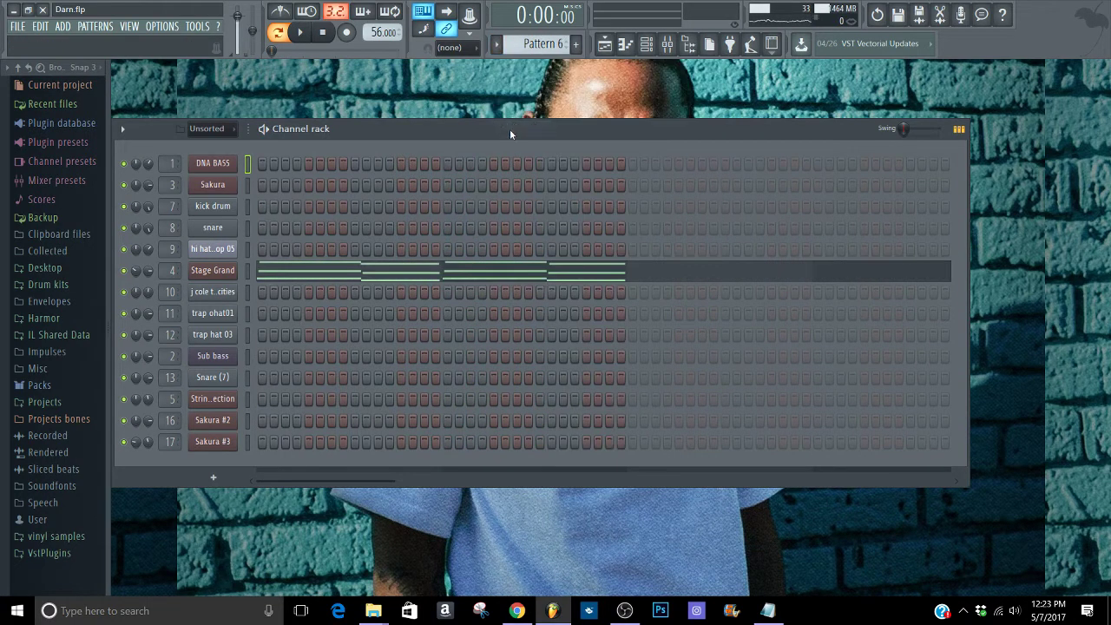
{"action": "key", "text": "space"}
{"action": "left_click", "coordinate": [231, 273]}
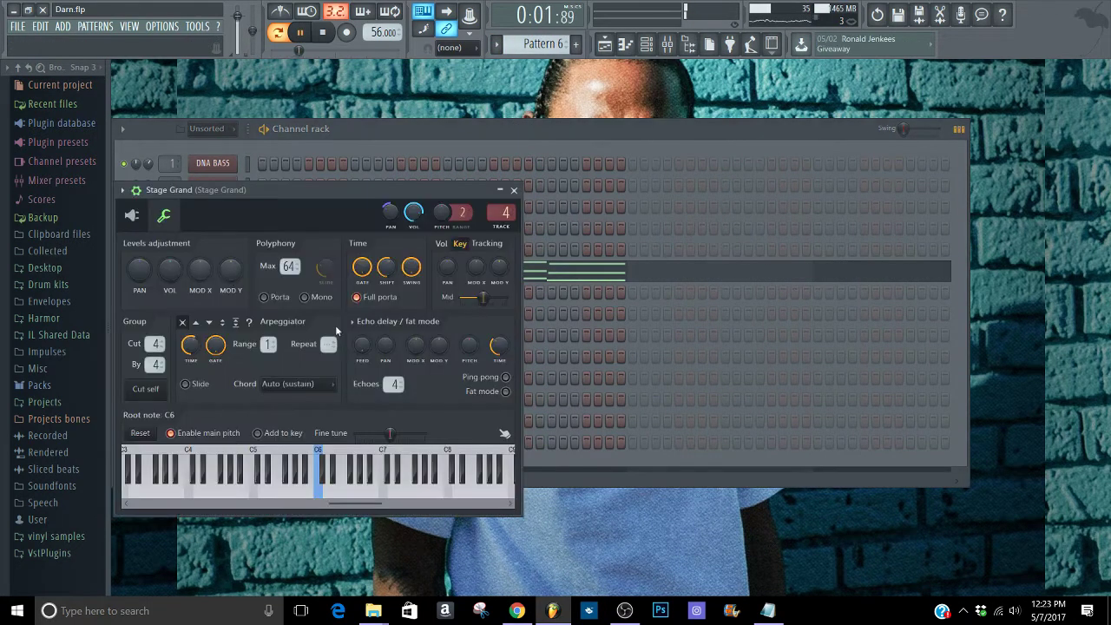
{"action": "left_click_drag", "start_coordinate": [170, 193], "coordinate": [213, 115]}
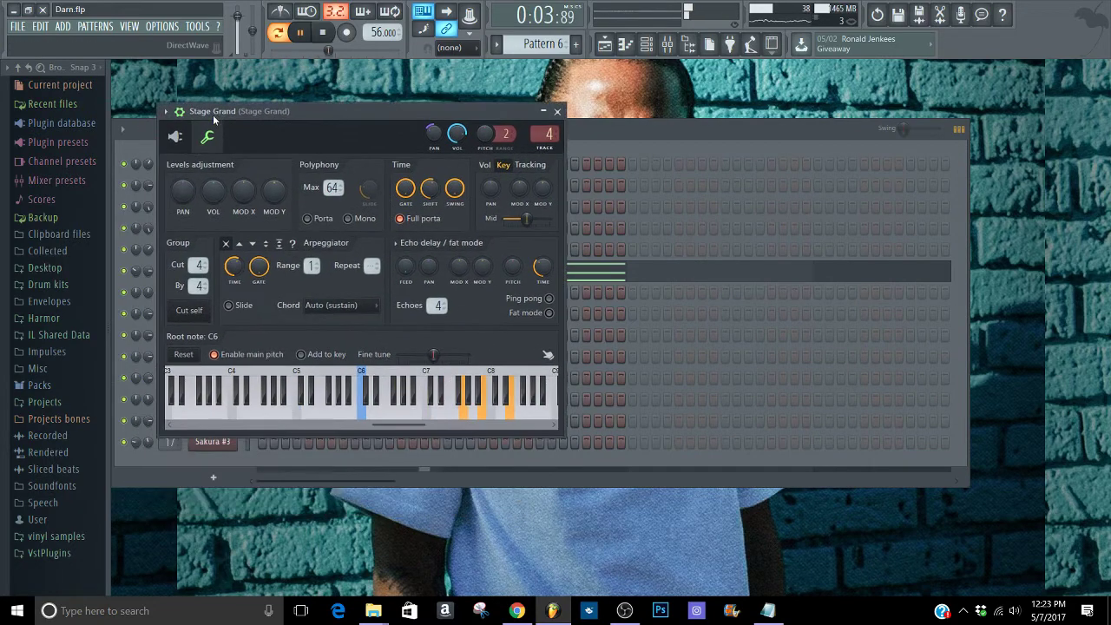
{"action": "key", "text": "space"}
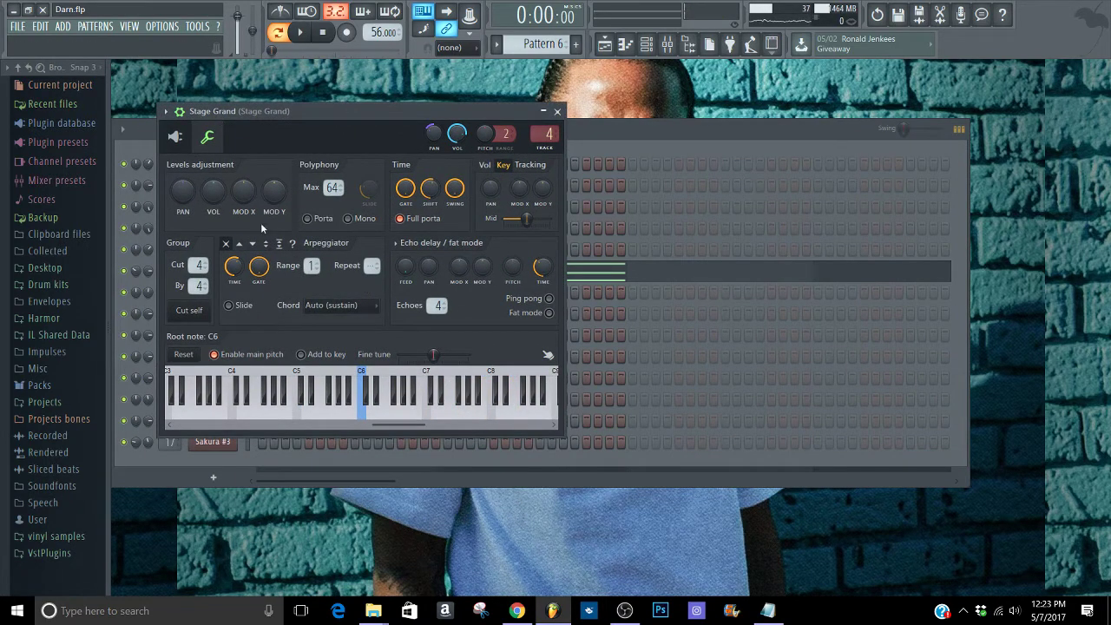
{"action": "left_click", "coordinate": [184, 141]}
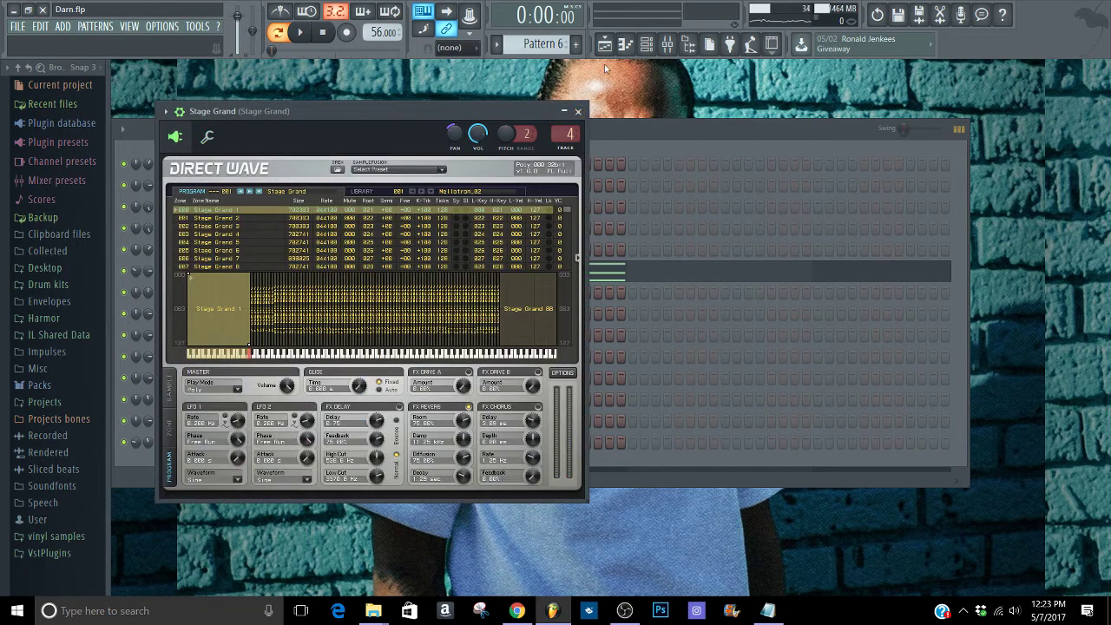
- Create a new pattern named "LET ME SHOW YOU GUYS A LITTLE PIANO PITCHING SECRET"
{"action": "left_click", "coordinate": [576, 43]}
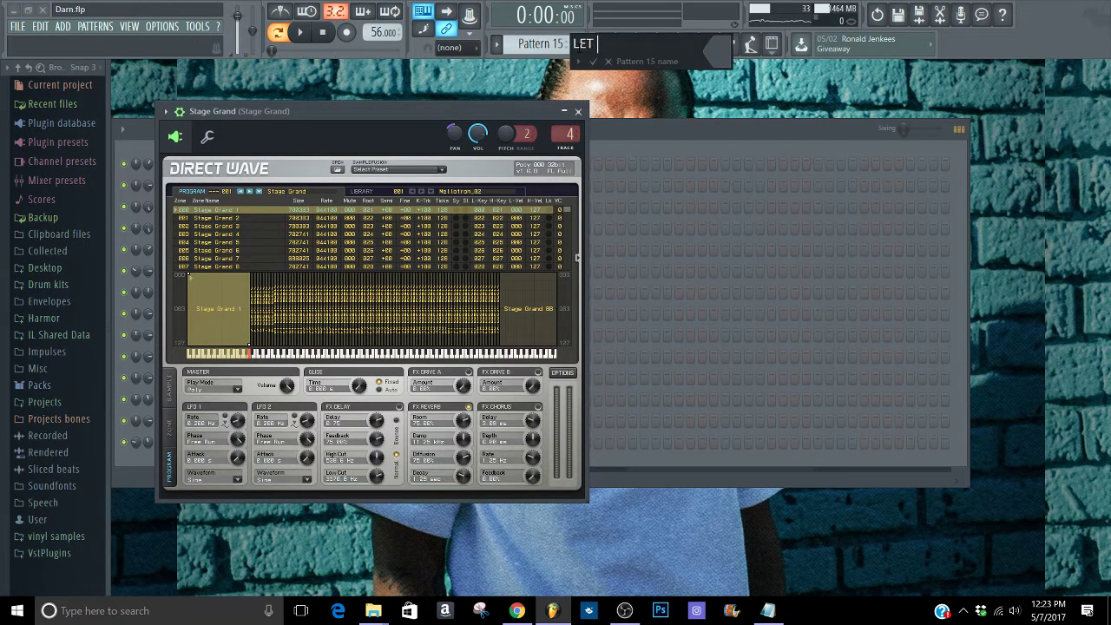
{"action": "type", "text": "LET ME SHOW YOU"}
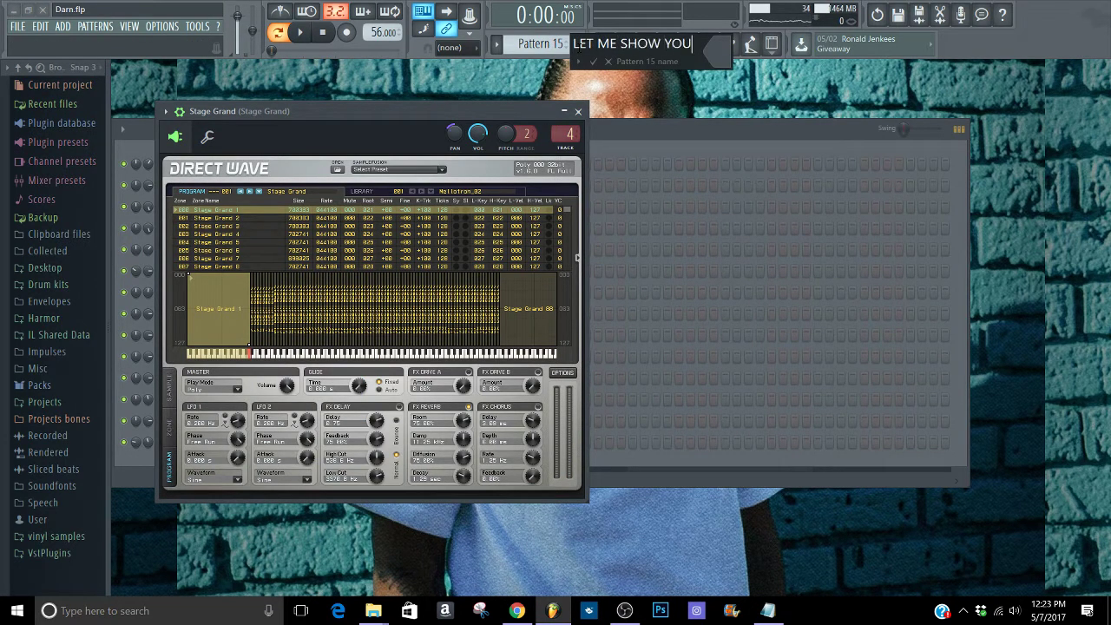
{"action": "type", "text": " GUYS A LITTL"}
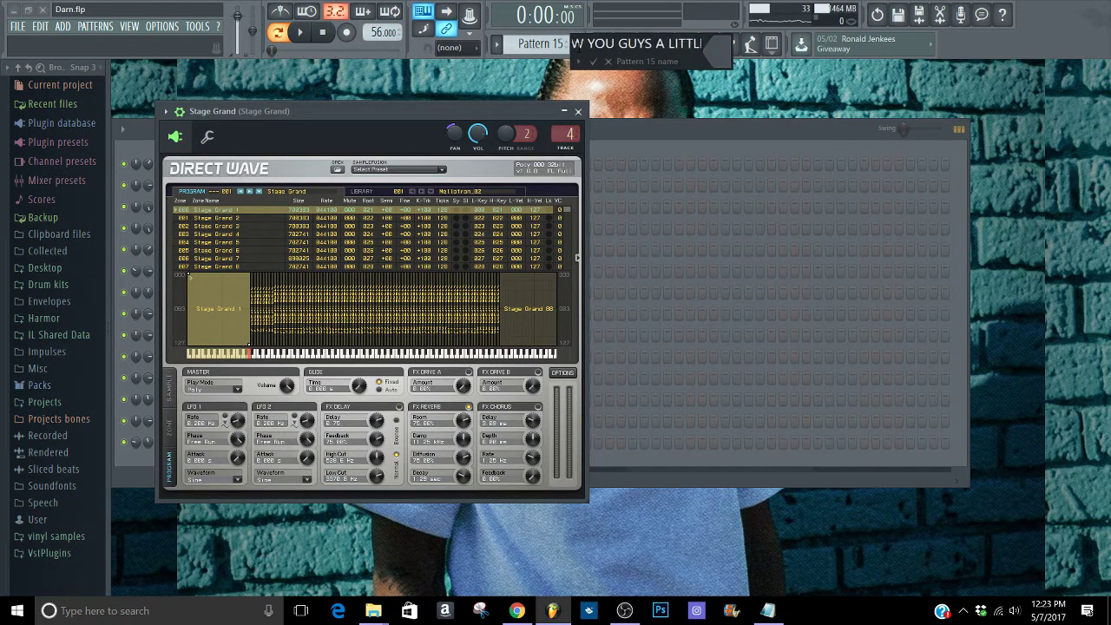
{"action": "type", "text": "E PISNO"}
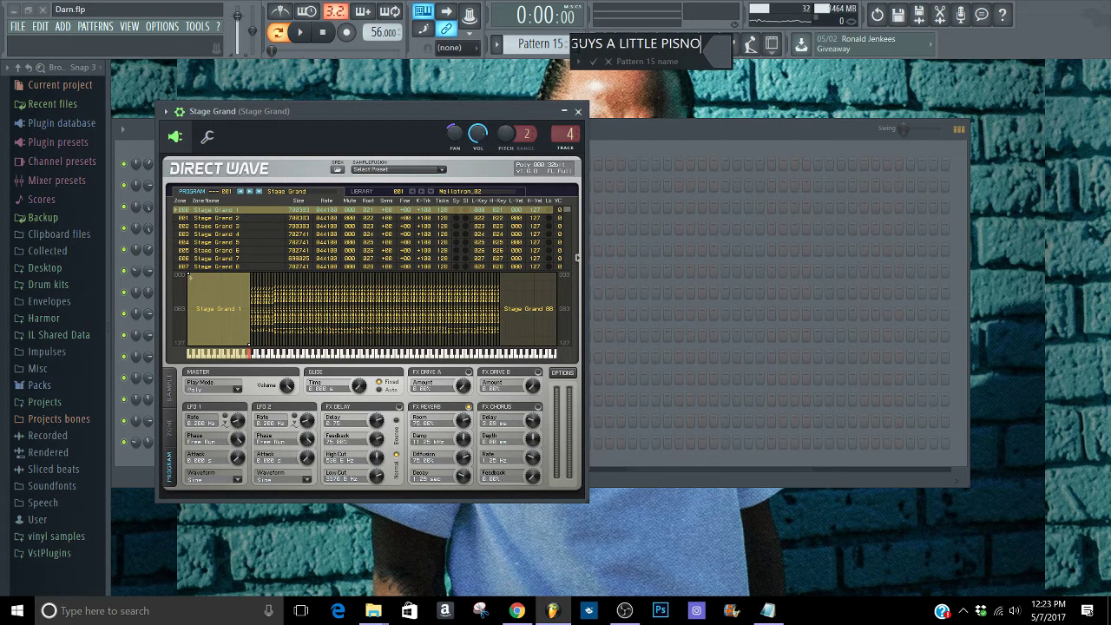
{"action": "type", "text": "ANO PITCH"}
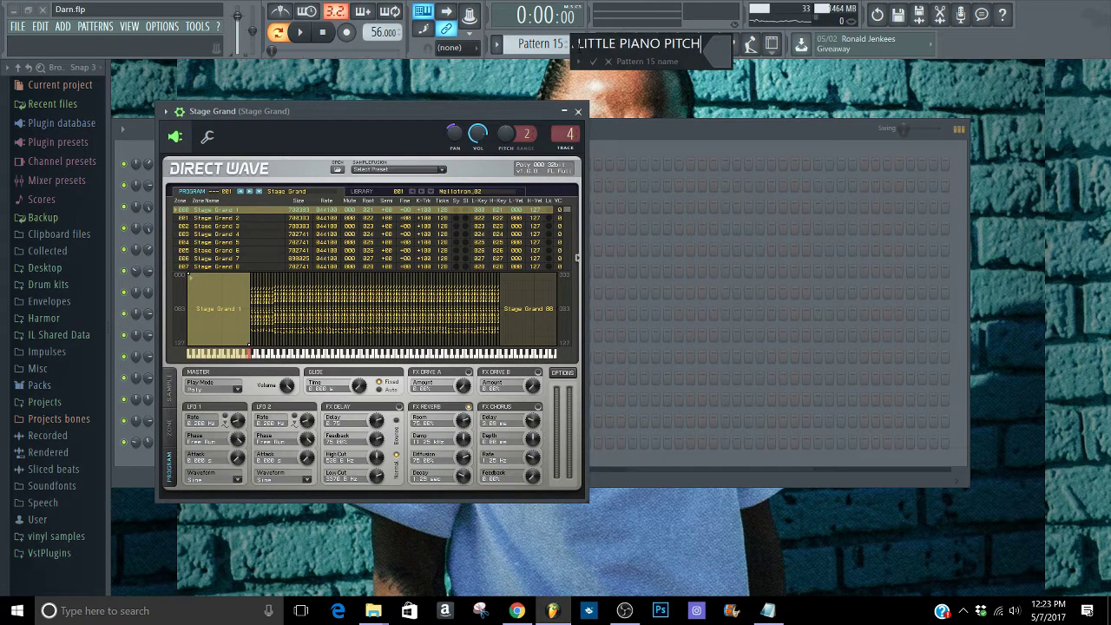
{"action": "type", "text": "ING SEC"}
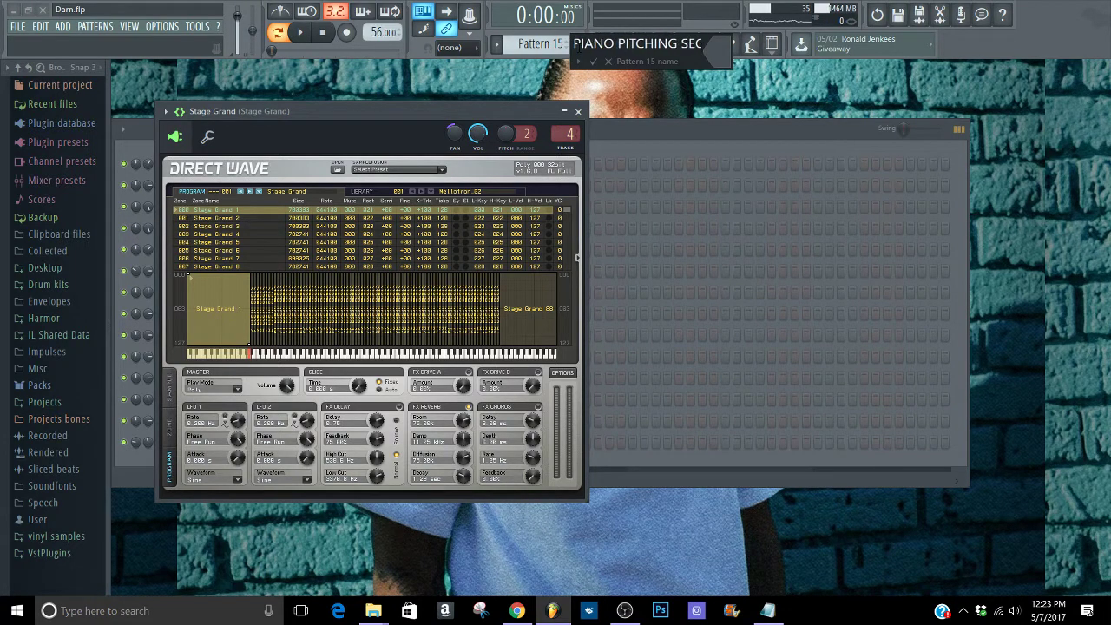
{"action": "type", "text": "RET"}
{"action": "key", "text": "Return"}
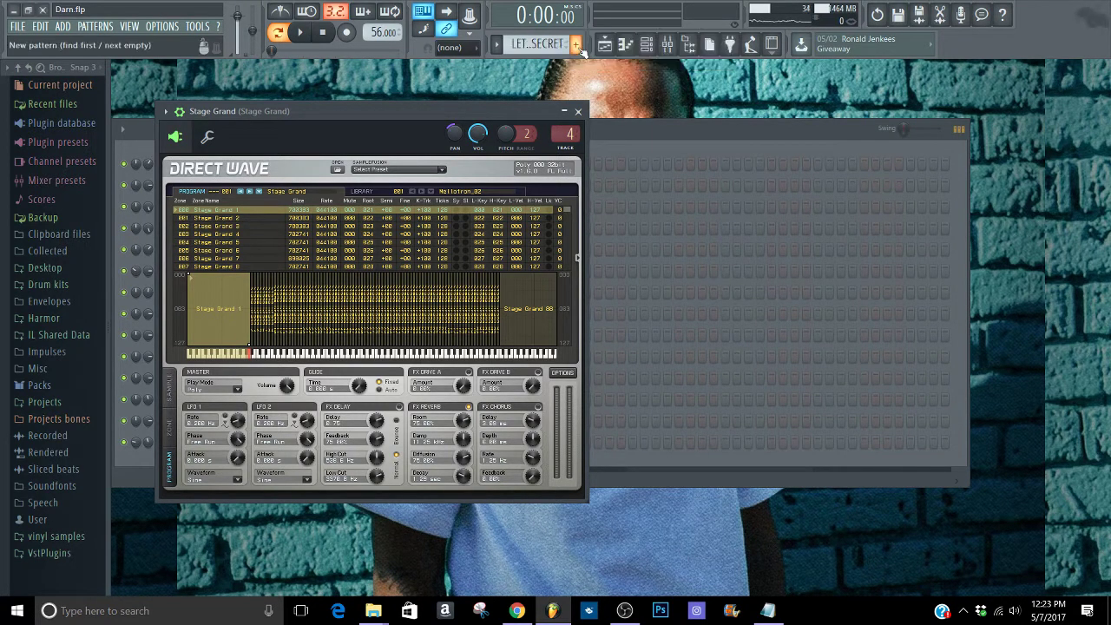
- Bring up the channel rack, play Pattern 11, and switch back to Pattern 6 during playback
{"action": "key", "text": "space"}
{"action": "key", "text": "F6"}
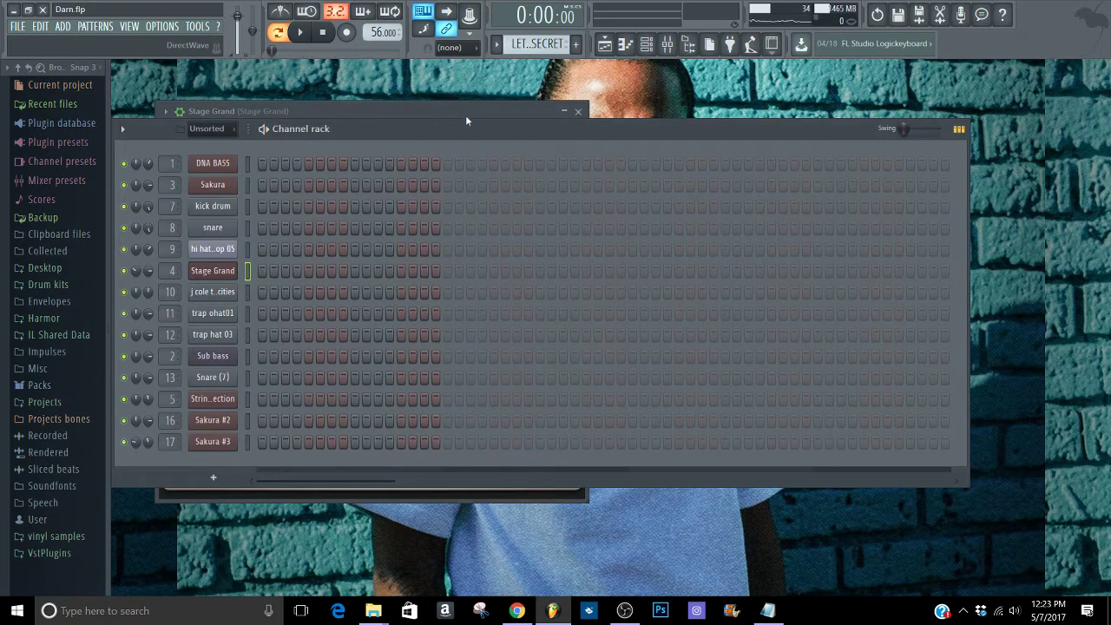
{"action": "left_click", "coordinate": [538, 44]}
{"action": "left_click", "coordinate": [521, 185]}
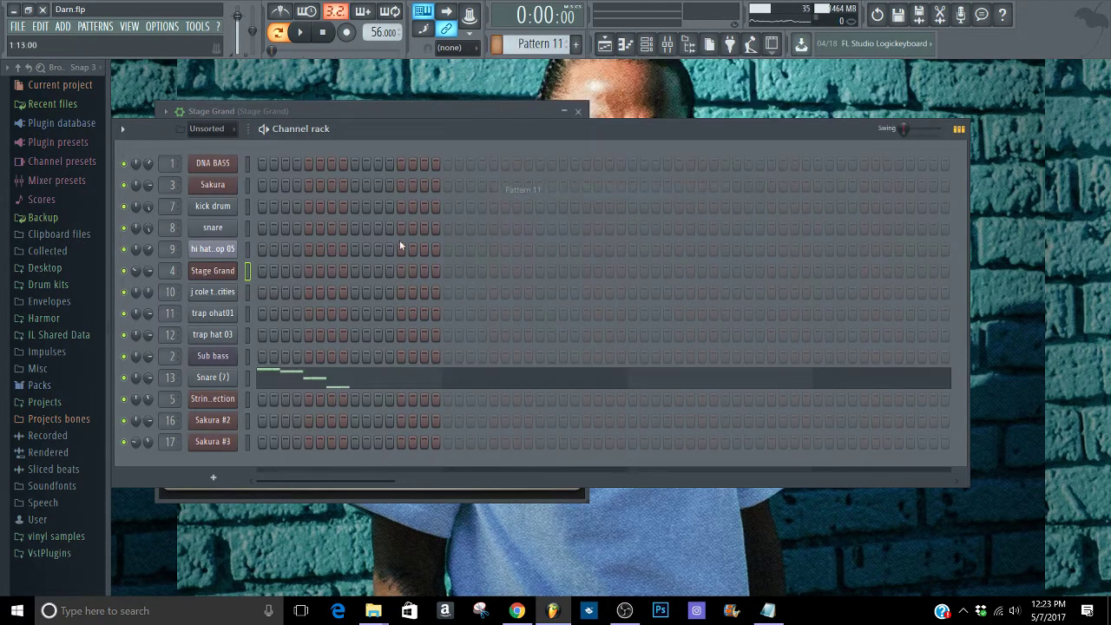
{"action": "key", "text": "space"}
{"action": "left_click", "coordinate": [538, 43]}
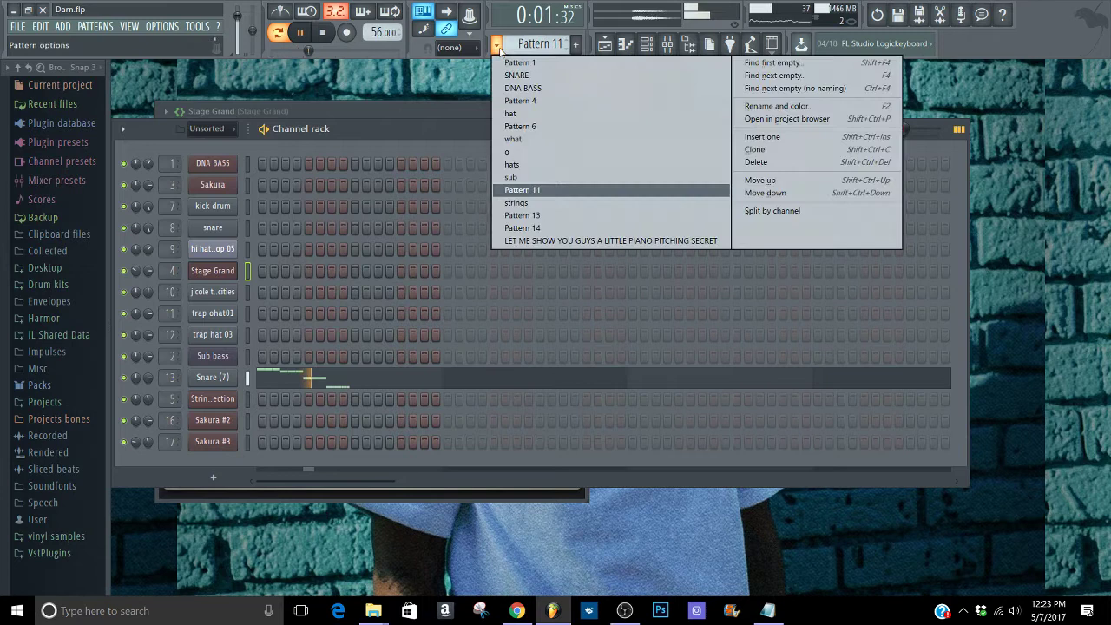
{"action": "left_click", "coordinate": [520, 125]}
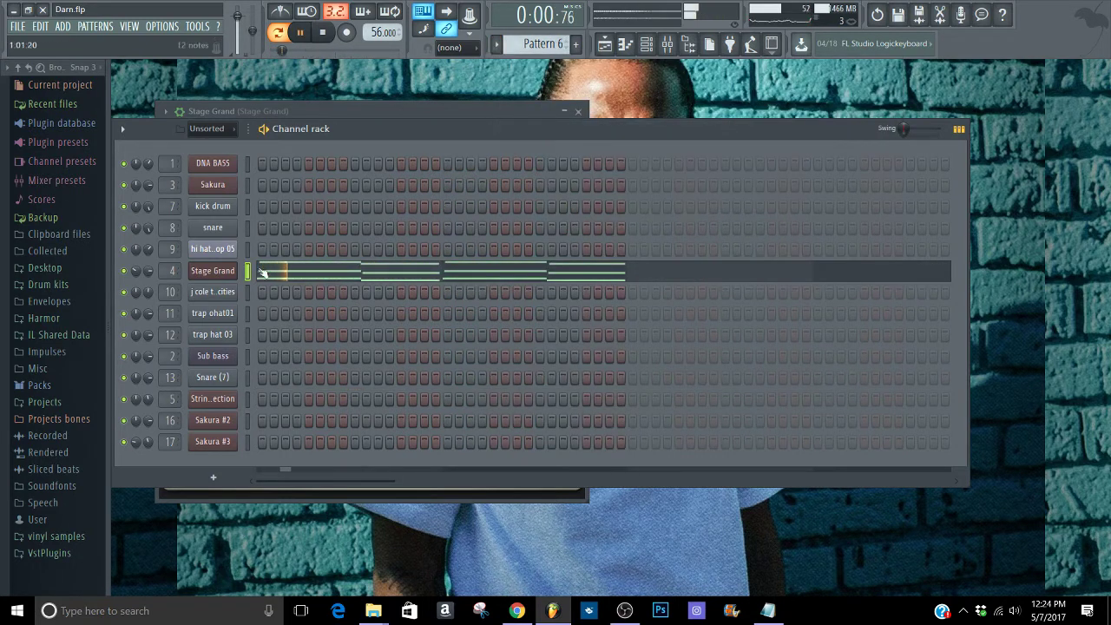
- Set Stage Grand's root note to C5 in its miscellaneous functions and play Pattern 6 to hear the pitch change
{"action": "left_click", "coordinate": [286, 270]}
{"action": "left_click", "coordinate": [207, 136]}
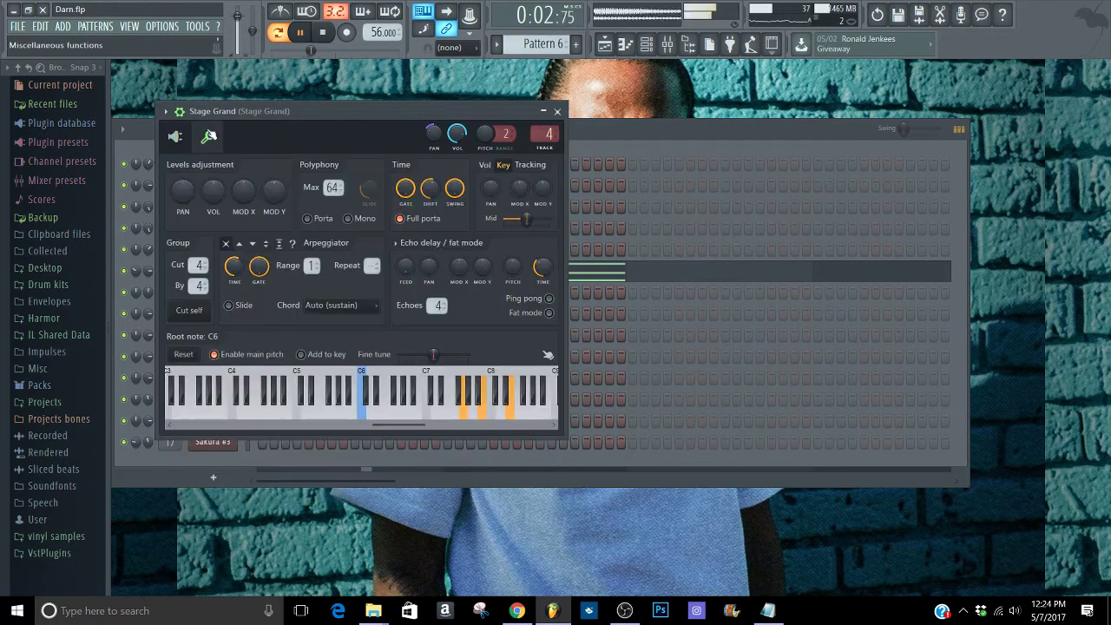
{"action": "key", "text": "space"}
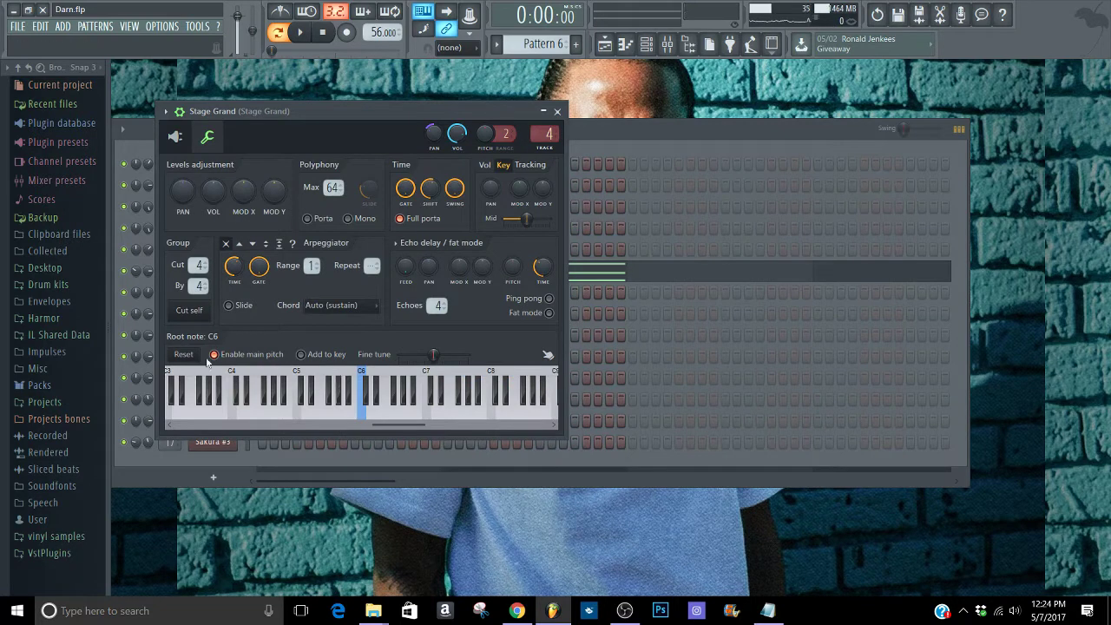
{"action": "right_click", "coordinate": [296, 390]}
{"action": "key", "text": "space"}
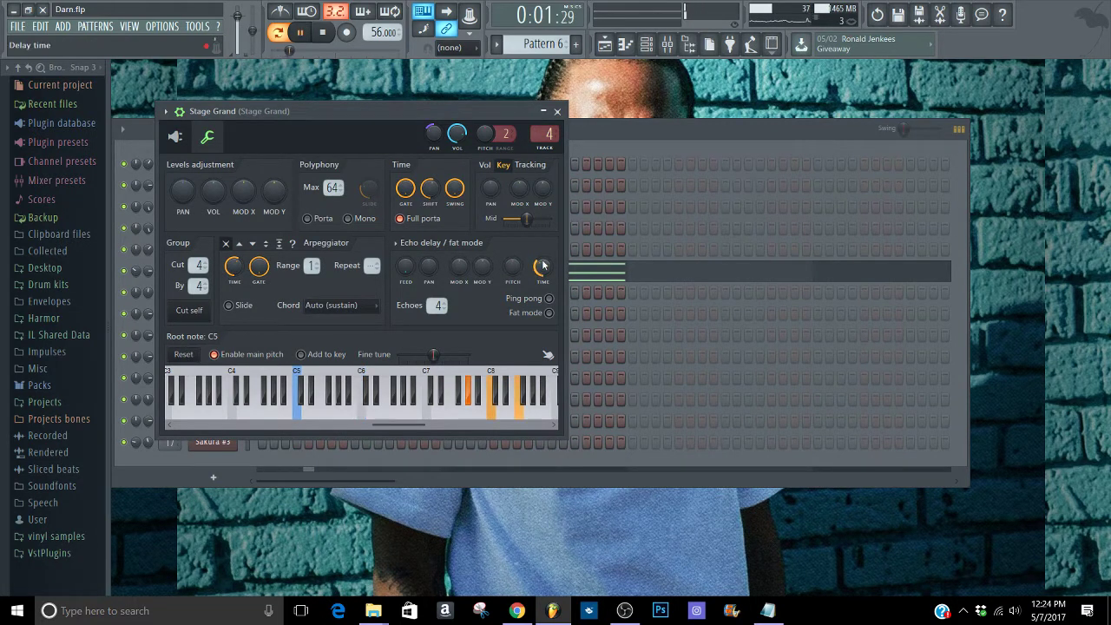
- Play Stage Grand's chords in the piano roll, show the whole pattern, and close the piano roll
{"action": "key", "text": "space"}
{"action": "key", "text": "F7"}
{"action": "key", "text": "space"}
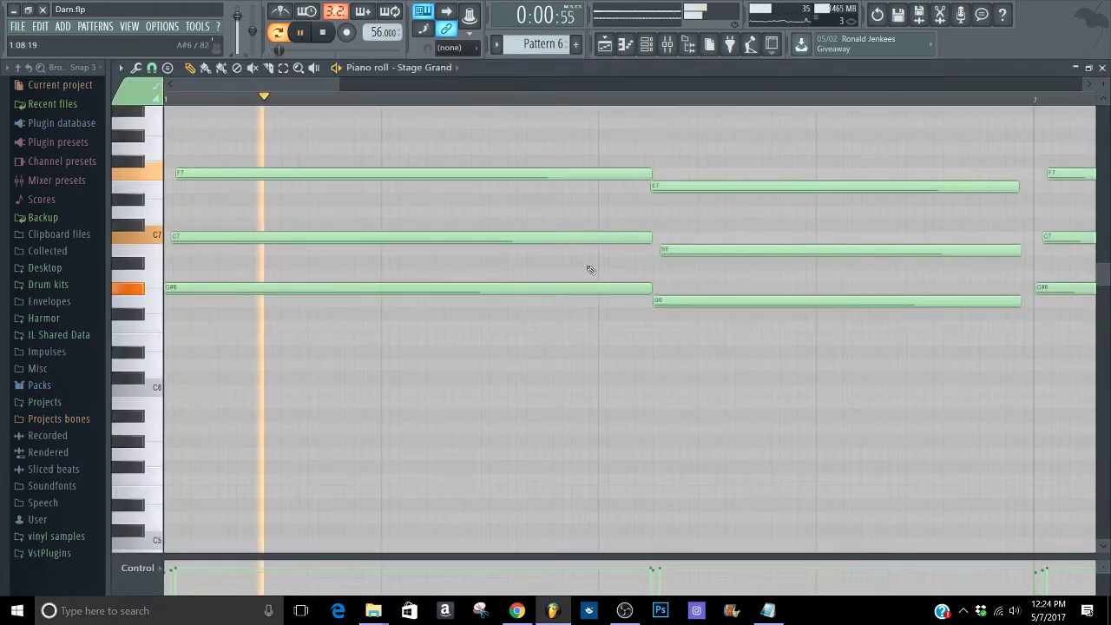
{"action": "left_click_drag", "start_coordinate": [345, 82], "coordinate": [810, 76]}
{"action": "key", "text": "space"}
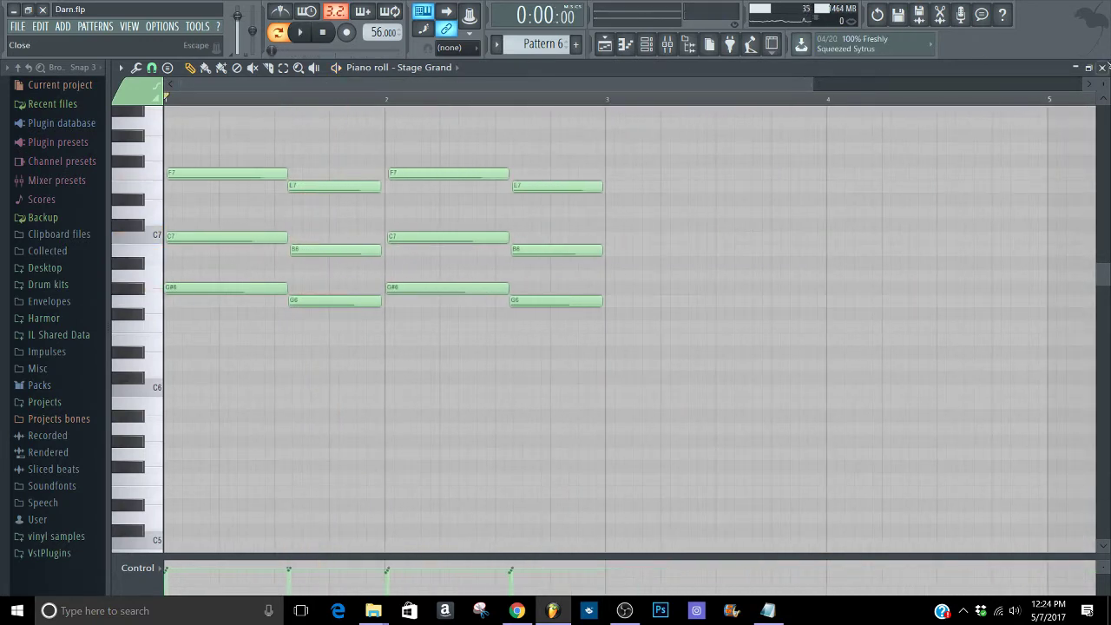
{"action": "key", "text": "Escape"}
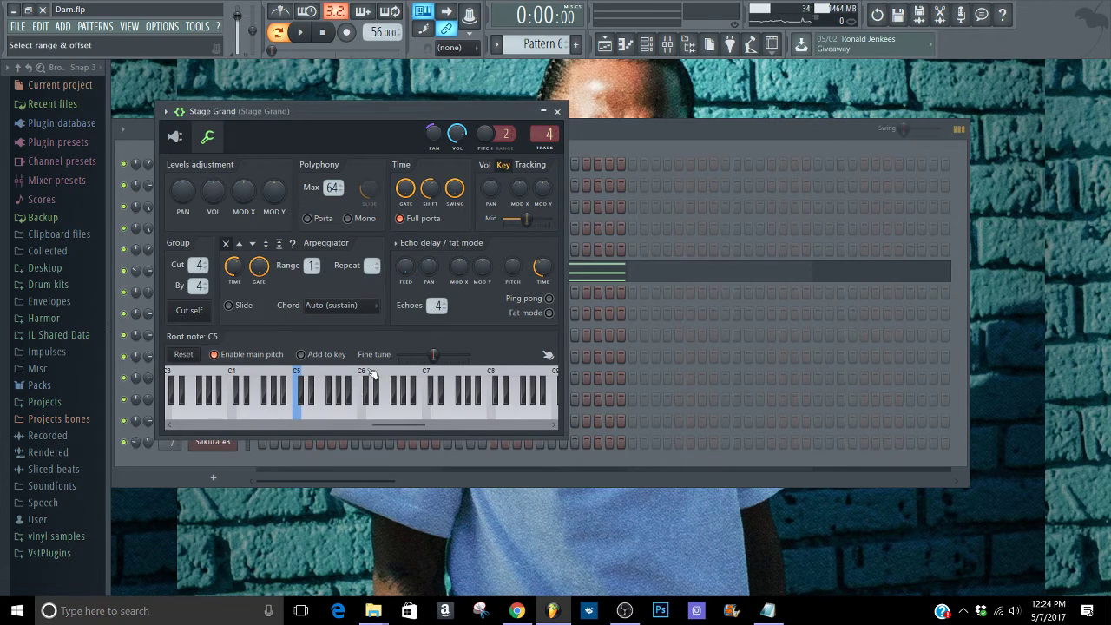
- Try the Stage Grand chords an octave higher with an added D#7 note during playback, and delete that note
{"action": "left_click", "coordinate": [612, 264]}
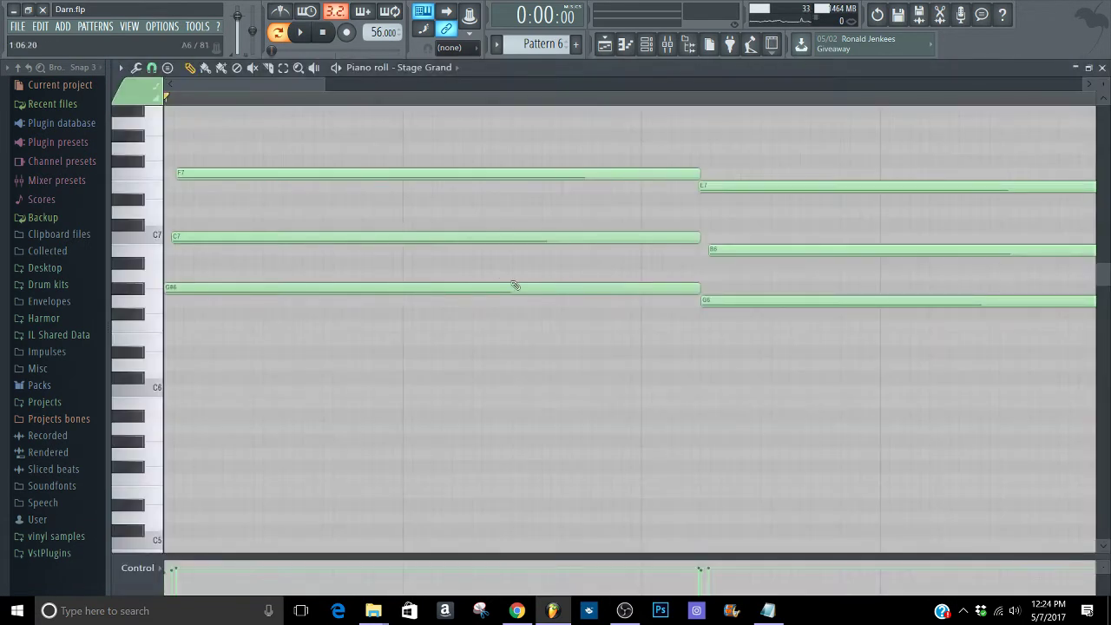
{"action": "left_click", "coordinate": [221, 202]}
{"action": "key", "text": "space"}
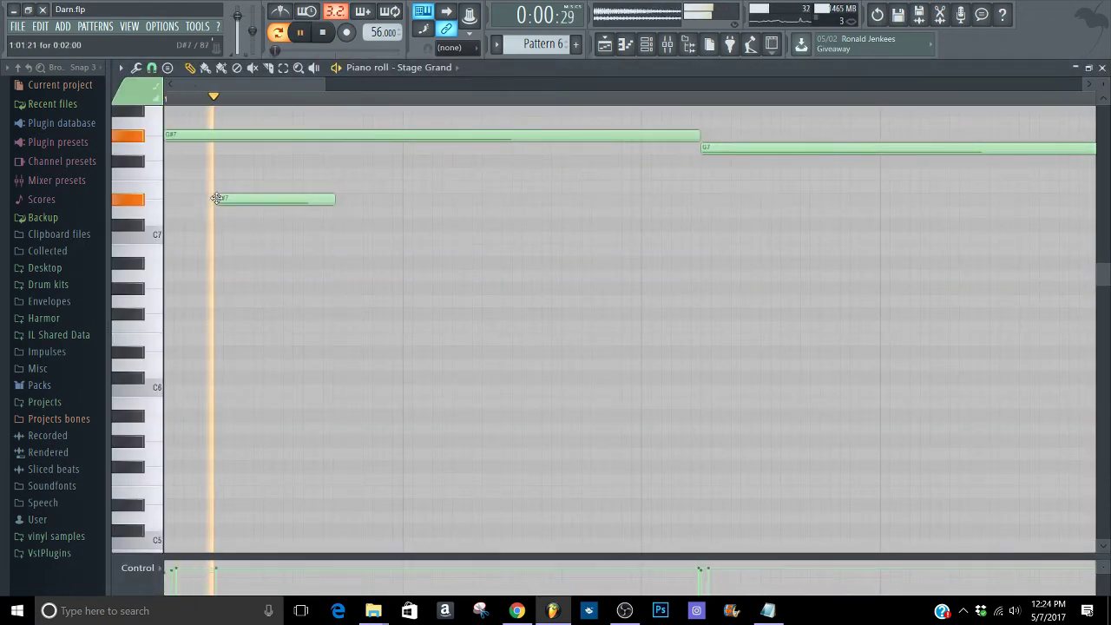
{"action": "right_click", "coordinate": [330, 197]}
{"action": "key", "text": "Escape"}
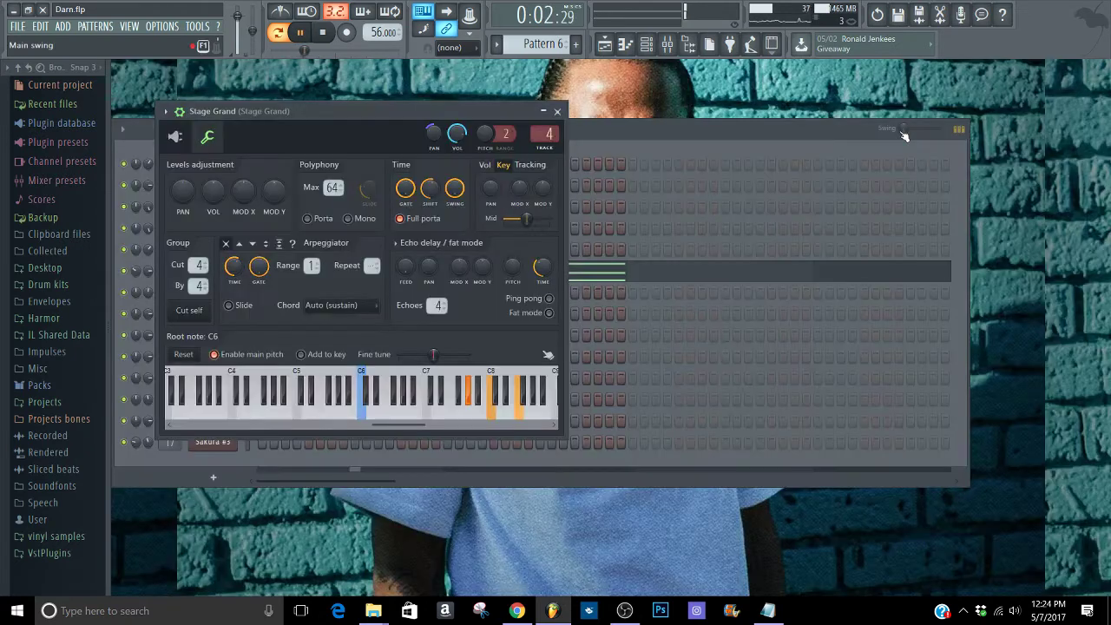
- Play Pattern 6 with Stage Grand's mixer track shown, and view its Fruity Stereo Enhancer and Fruity parametric EQ 2
{"action": "left_click", "coordinate": [561, 123]}
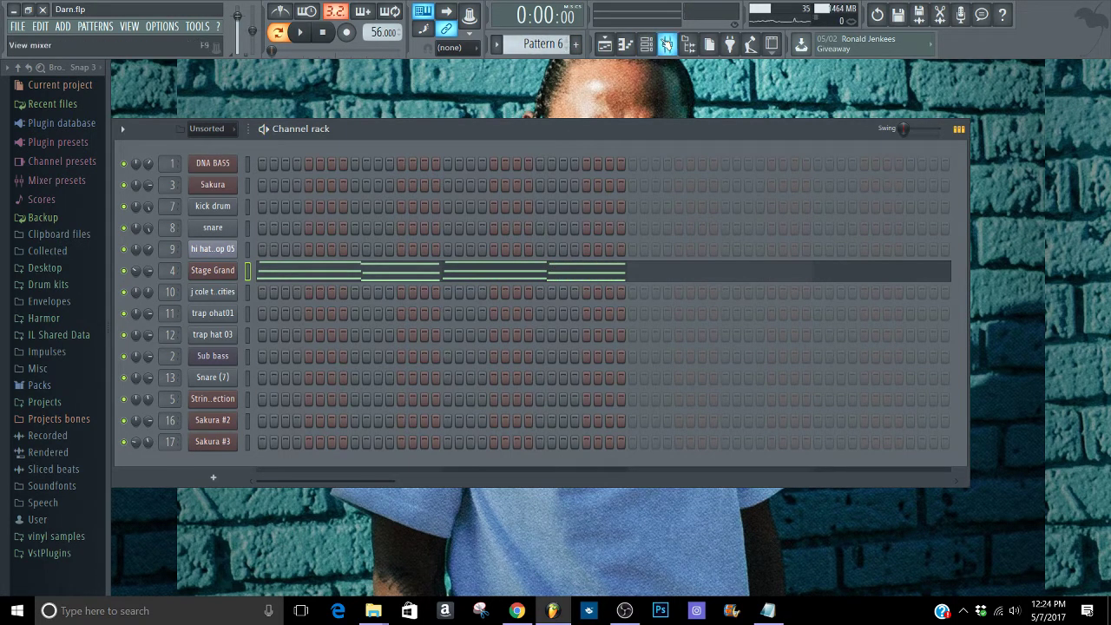
{"action": "left_click", "coordinate": [667, 45]}
{"action": "key", "text": "space"}
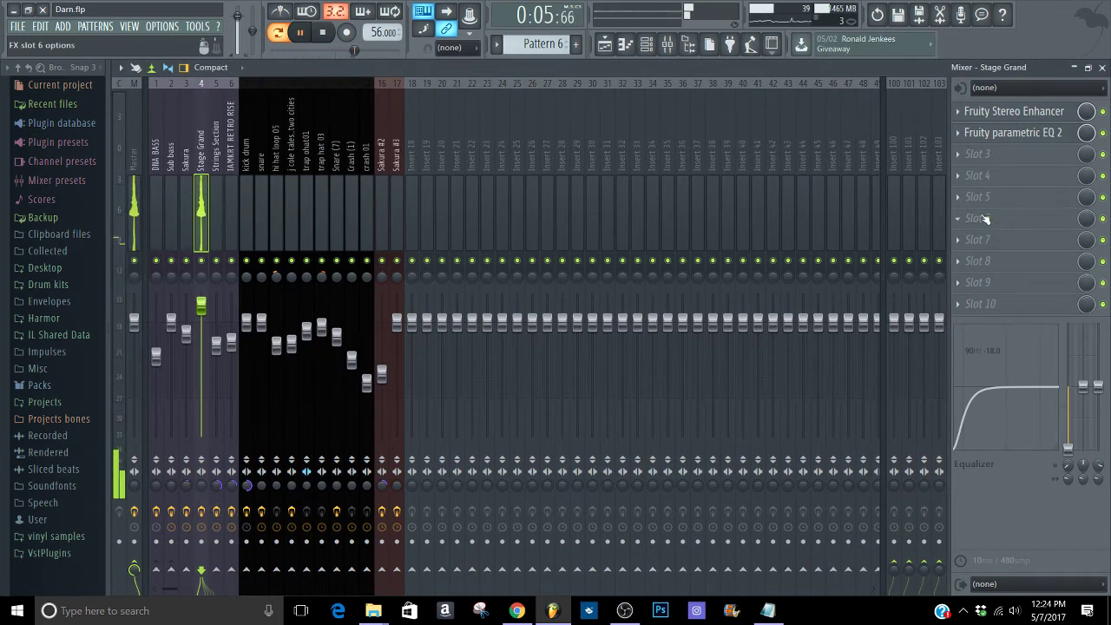
{"action": "left_click", "coordinate": [1035, 123]}
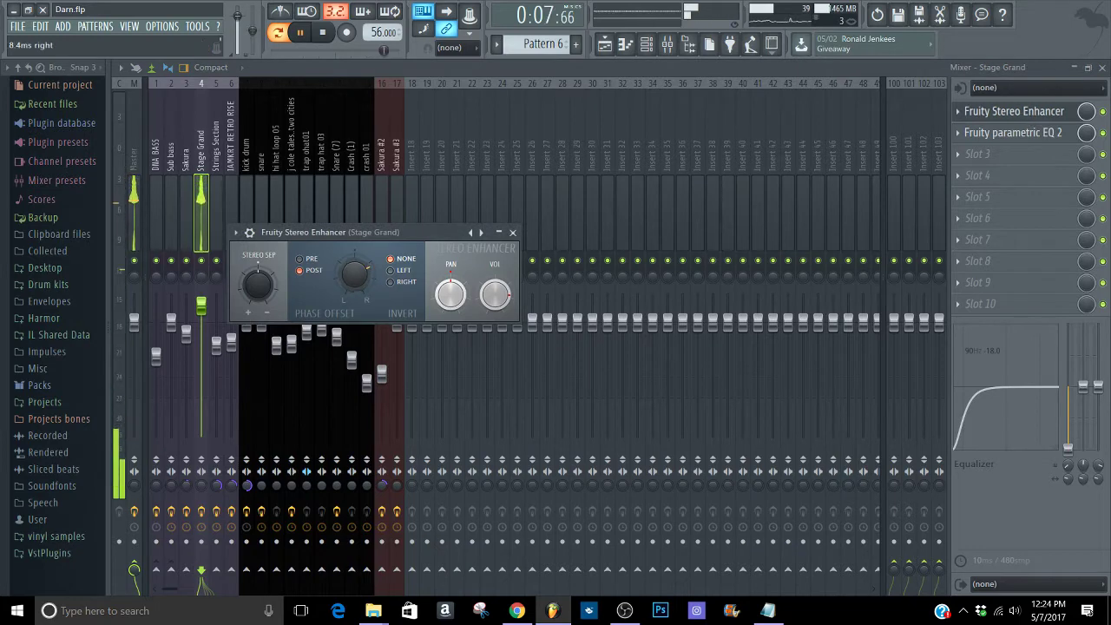
{"action": "left_click", "coordinate": [513, 233]}
{"action": "left_click", "coordinate": [1011, 133]}
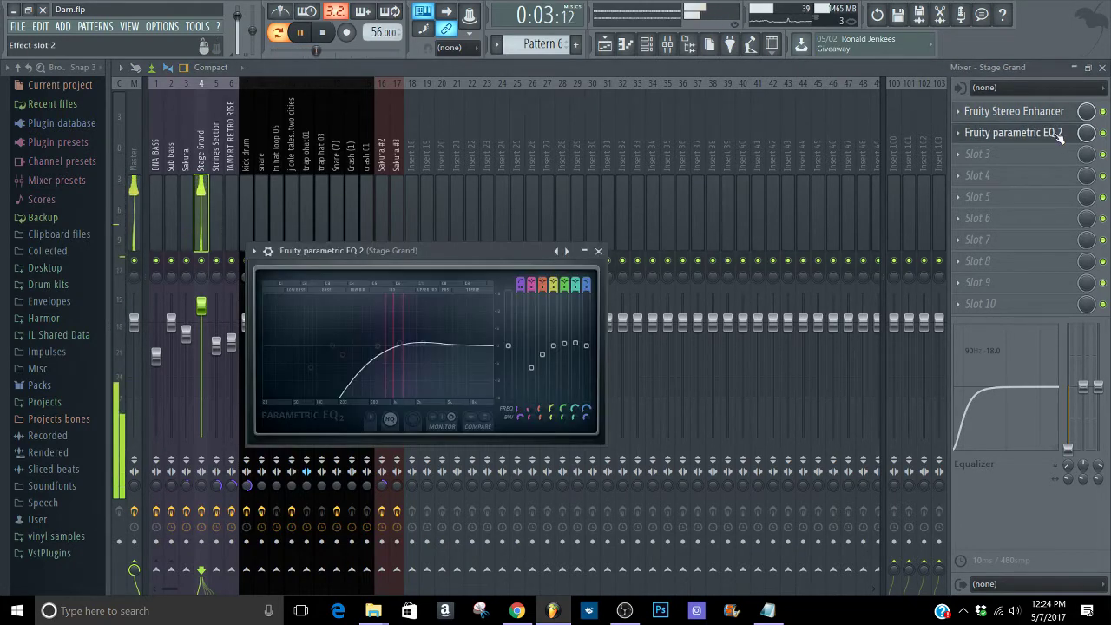
- Close Stage Grand's Fruity parametric EQ 2 and the mixer, and play the pattern named what
{"action": "left_click", "coordinate": [598, 250]}
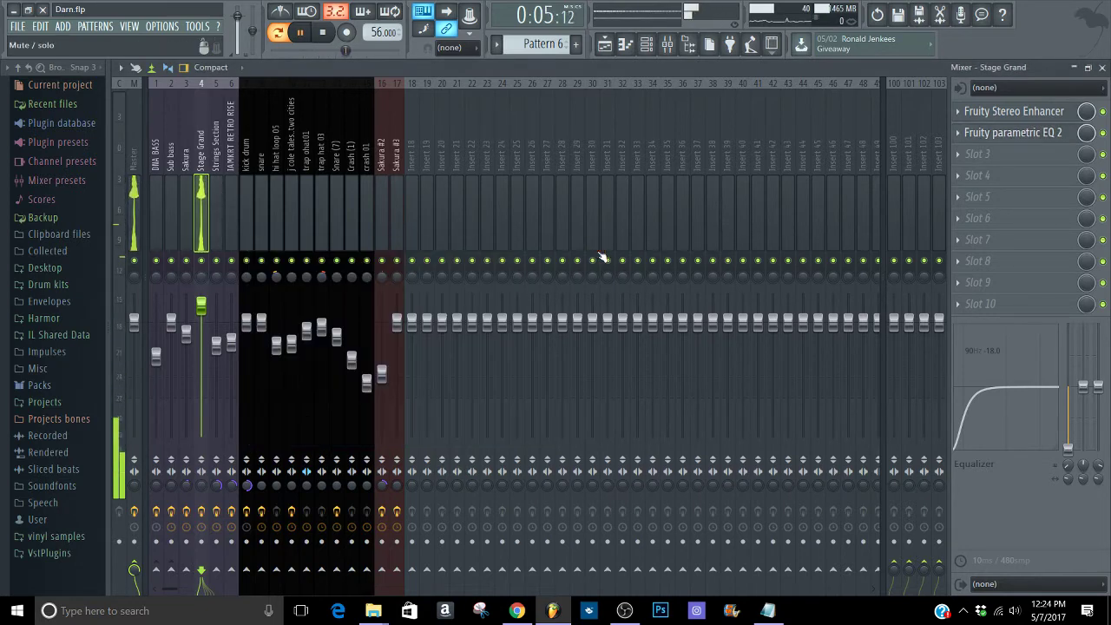
{"action": "left_click", "coordinate": [1101, 67]}
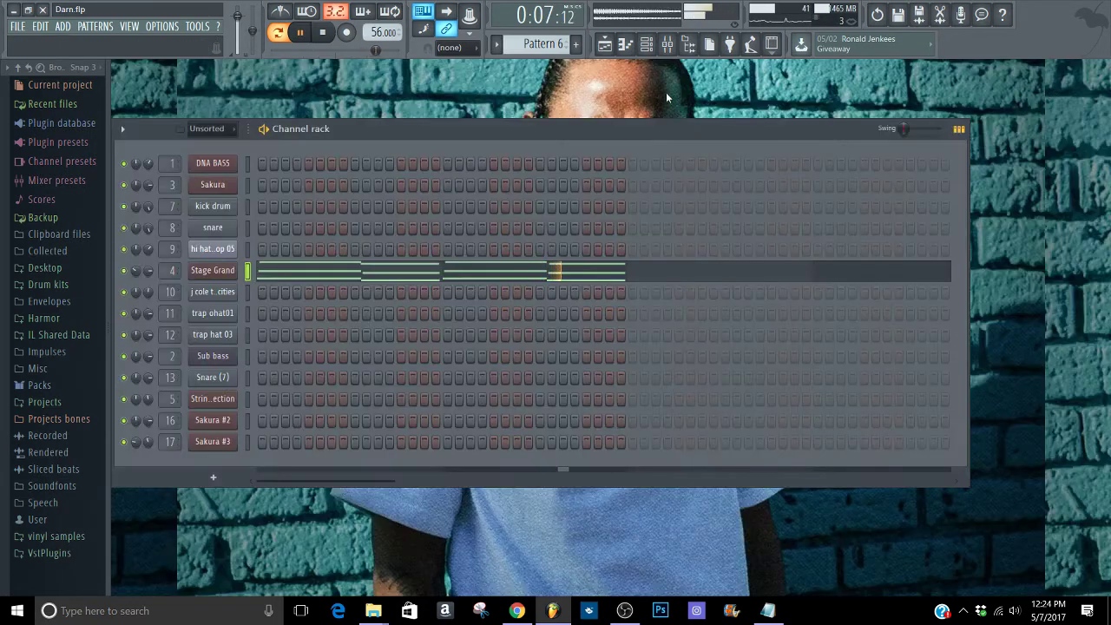
{"action": "scroll", "coordinate": [542, 45], "scroll_direction": "down", "scroll_amount": 1}
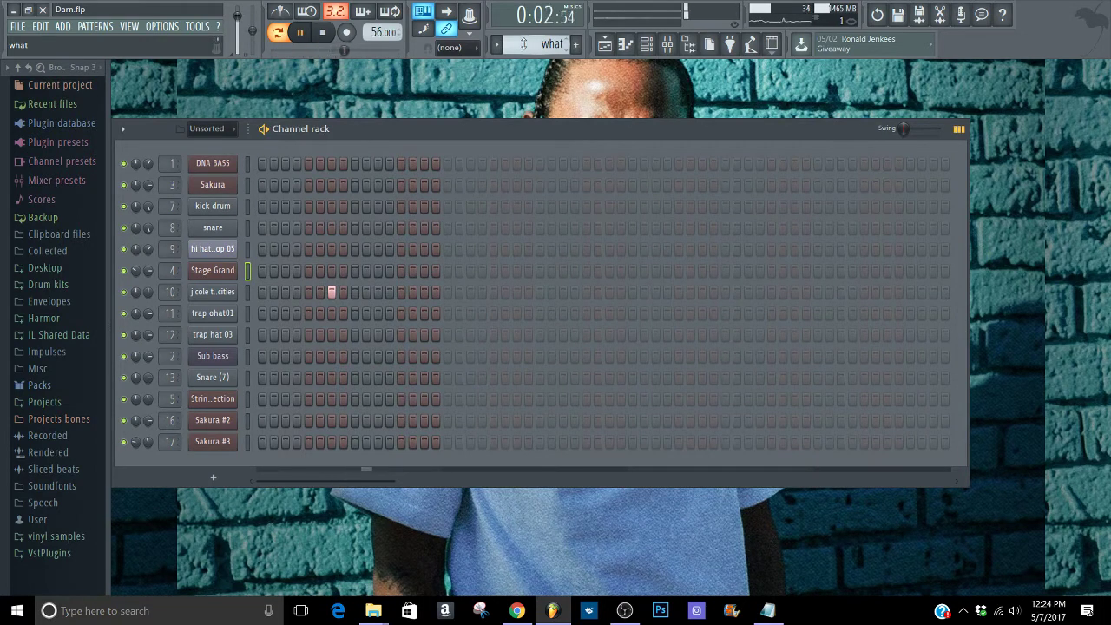
{"action": "left_click", "coordinate": [495, 47]}
{"action": "left_click", "coordinate": [514, 139]}
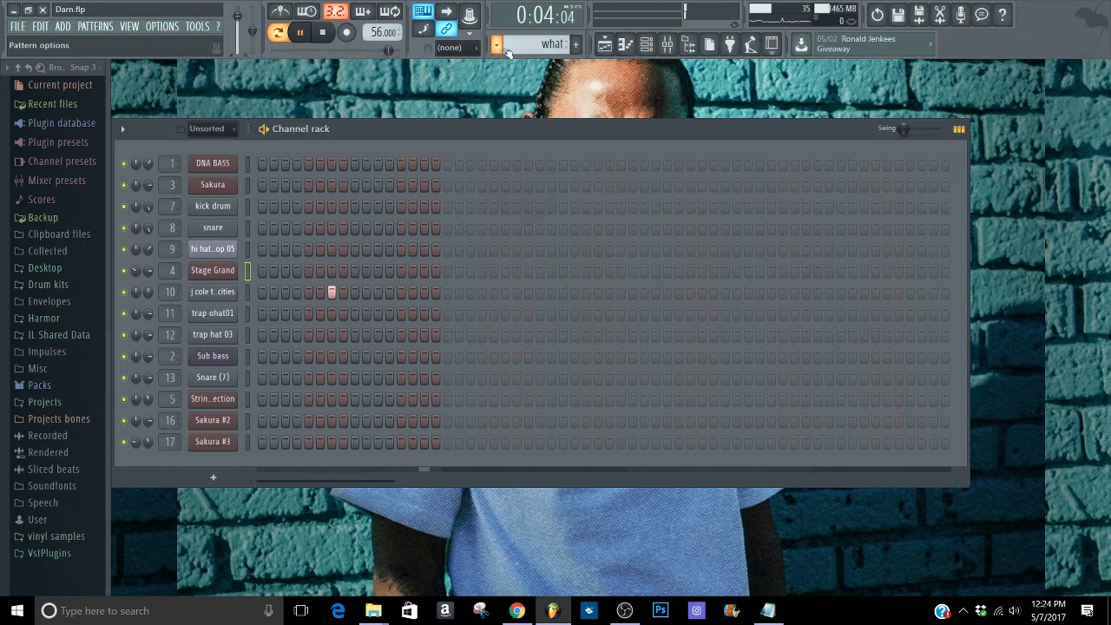
- Show the song arrangement in the playlist and play it from bar 13
{"action": "left_click", "coordinate": [605, 44]}
{"action": "double_click", "coordinate": [946, 107]}
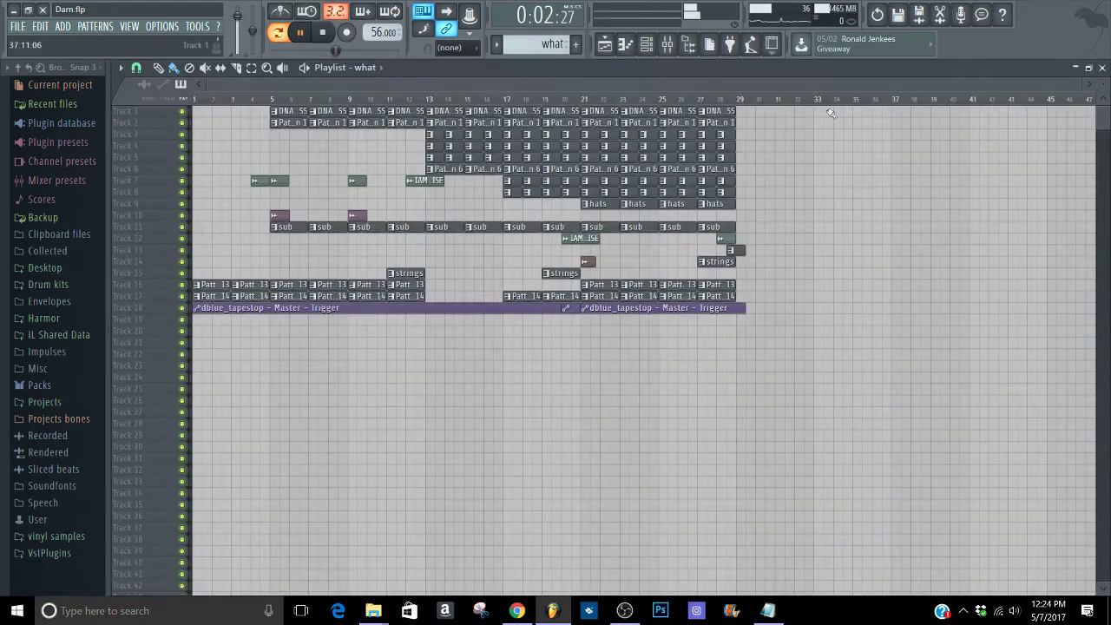
{"action": "left_click", "coordinate": [430, 98]}
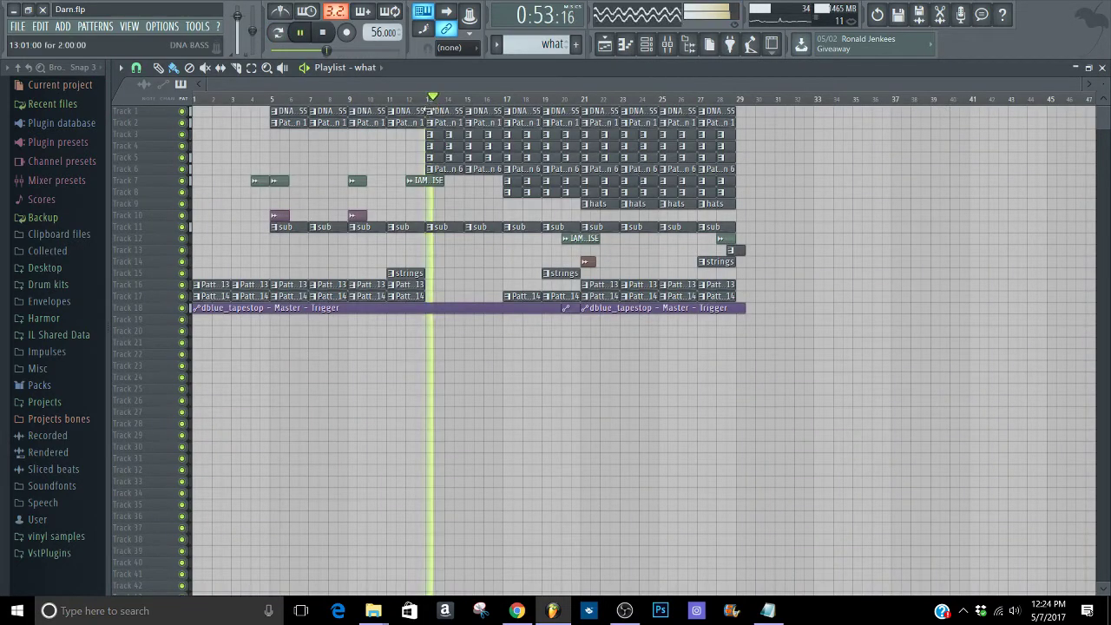
{"action": "left_click", "coordinate": [428, 98]}
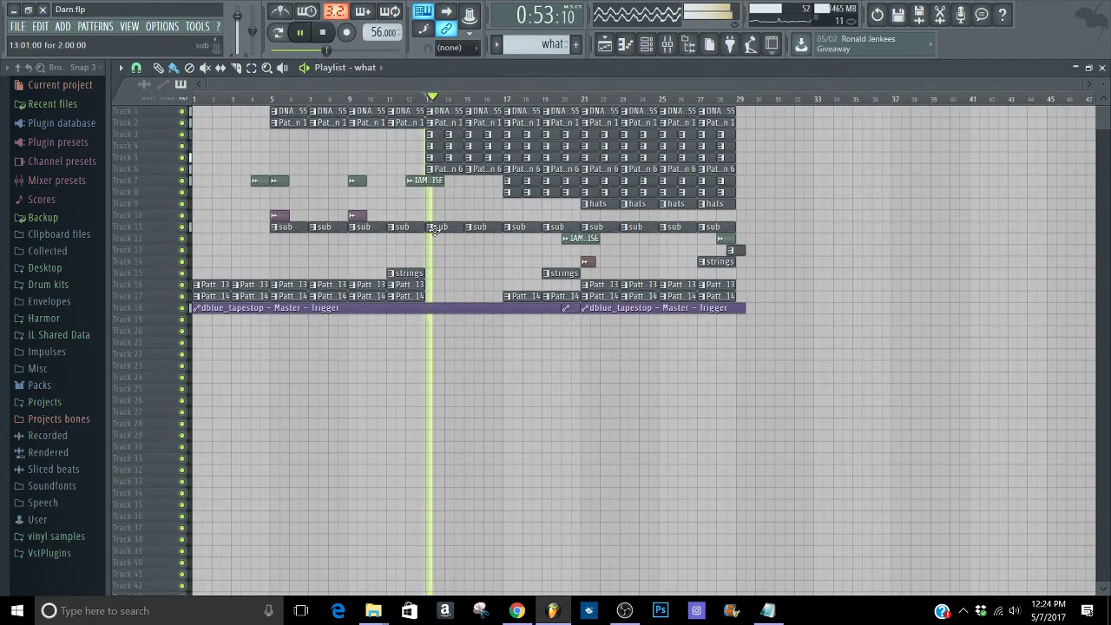
- Play the sub pattern on its own and show Sub bass's 3x Osc oscillator settings
{"action": "left_click", "coordinate": [520, 43]}
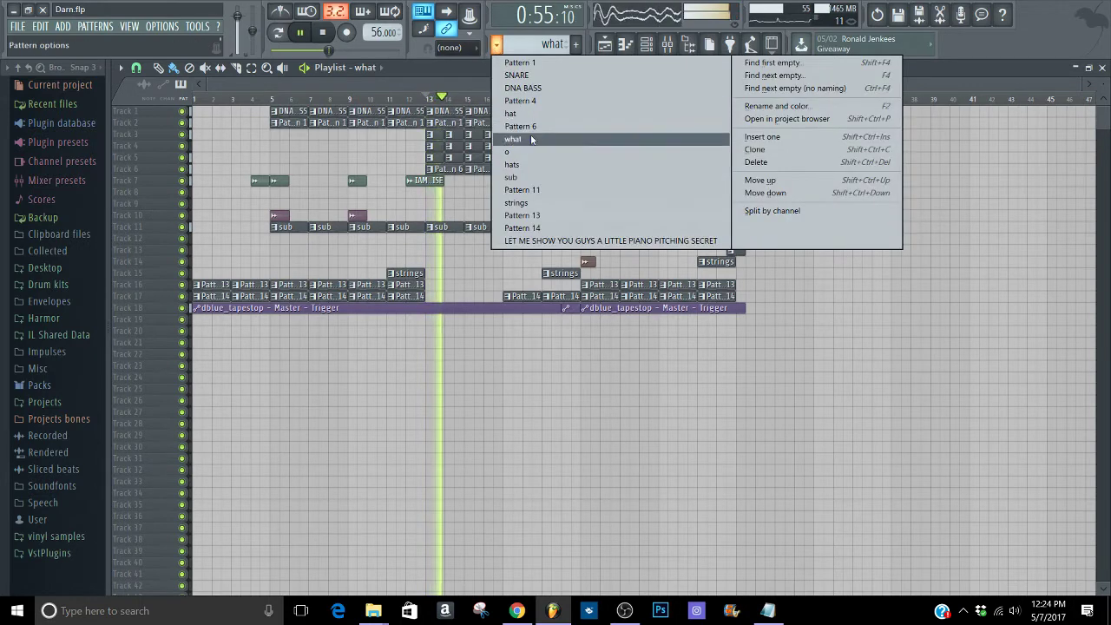
{"action": "left_click", "coordinate": [649, 182]}
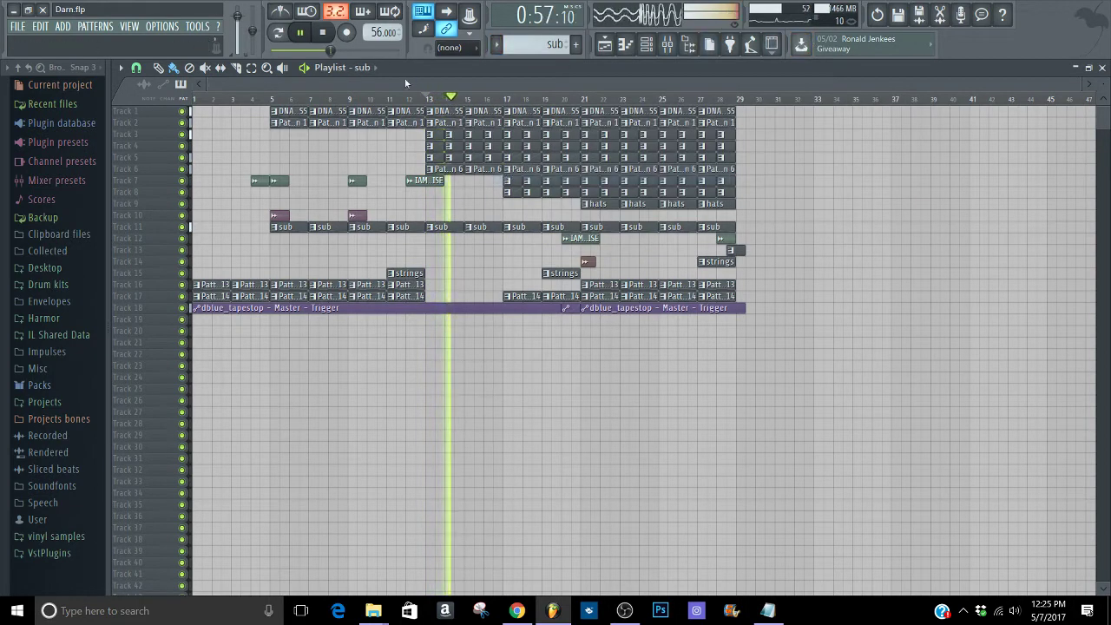
{"action": "key", "text": "l"}
{"action": "left_click", "coordinate": [1102, 66]}
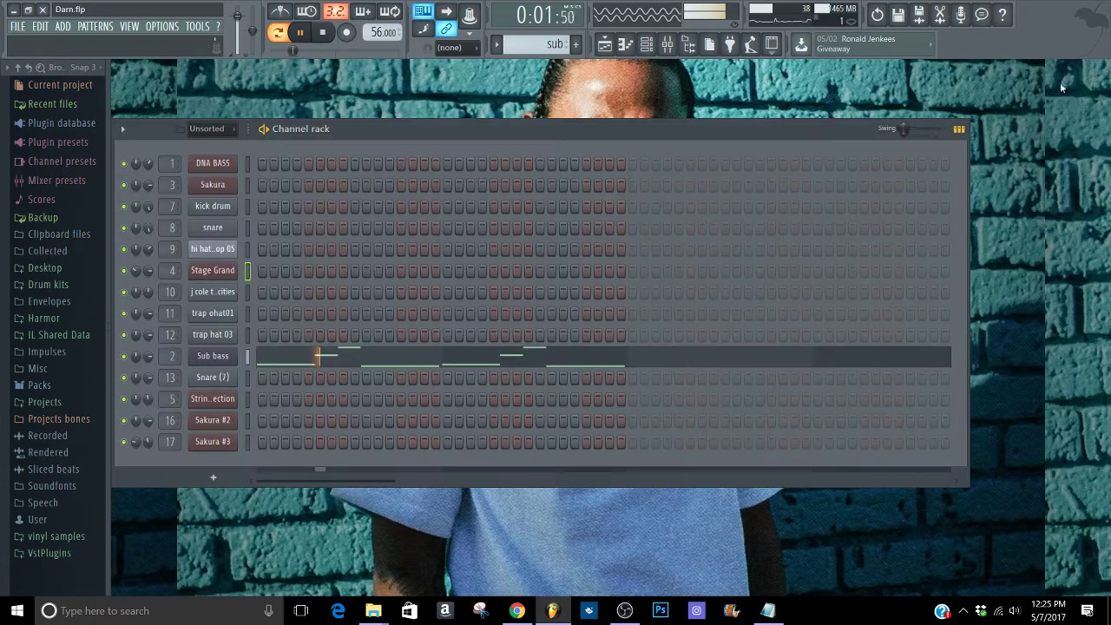
{"action": "left_click", "coordinate": [214, 357]}
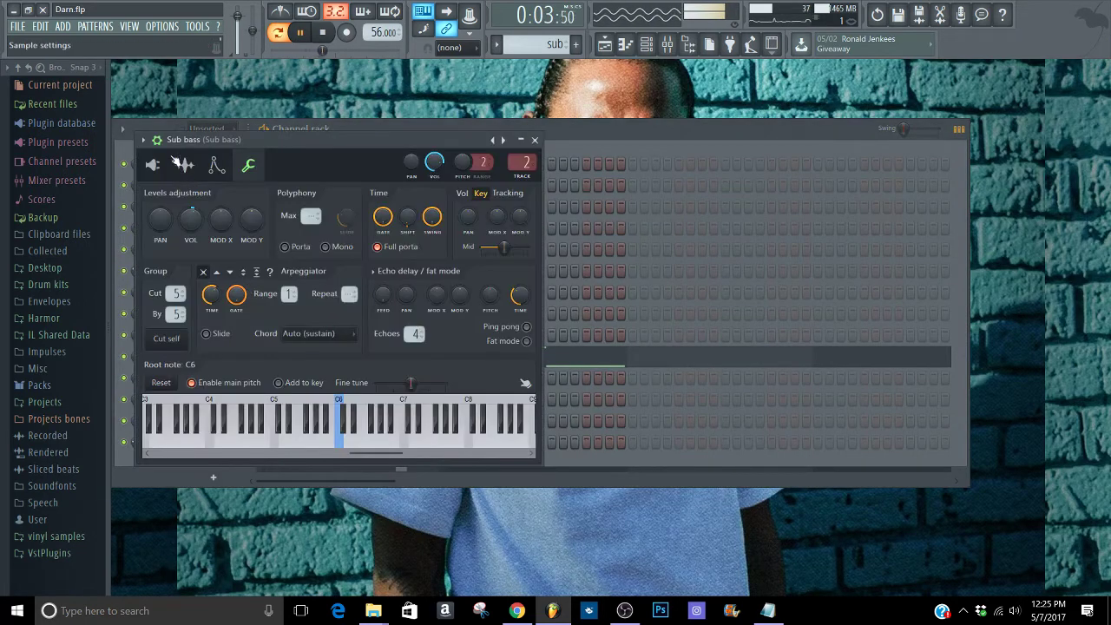
{"action": "left_click", "coordinate": [151, 164]}
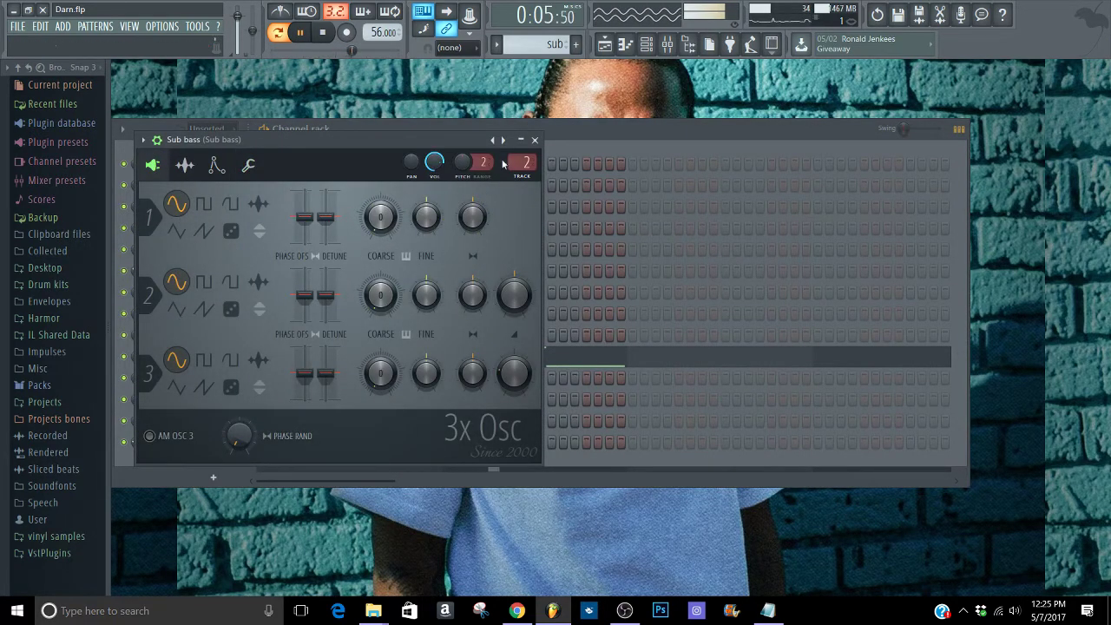
- Check Fruity Fast Dist and Fruity Limiter on Sub bass's mixer track, and close the mixer and the instrument window
{"action": "left_click", "coordinate": [667, 44]}
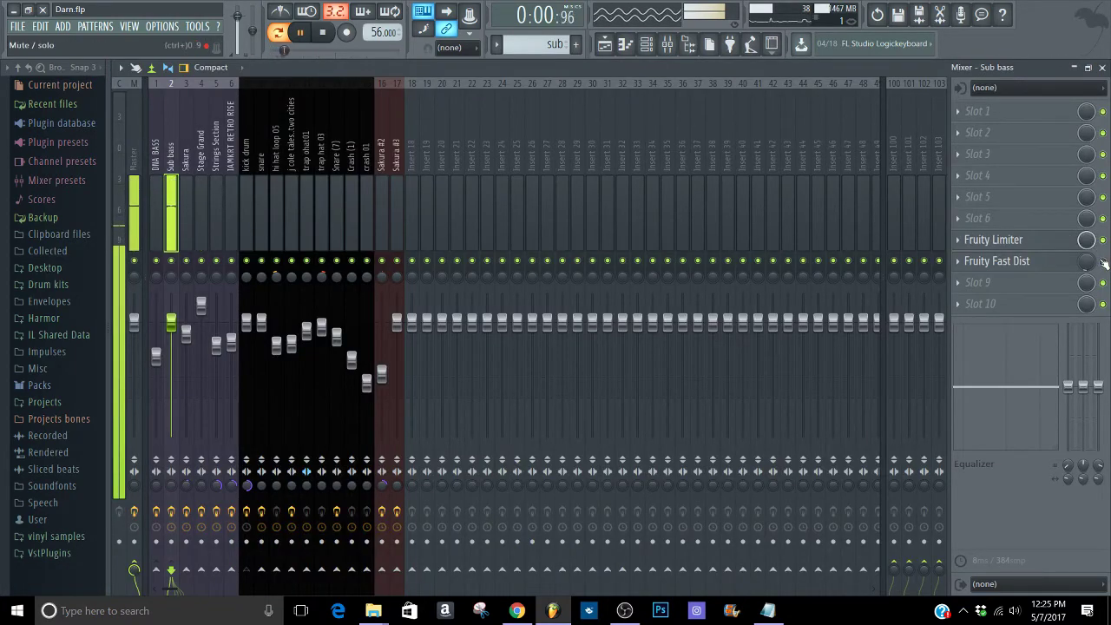
{"action": "left_click", "coordinate": [1058, 262]}
{"action": "left_click", "coordinate": [1058, 262]}
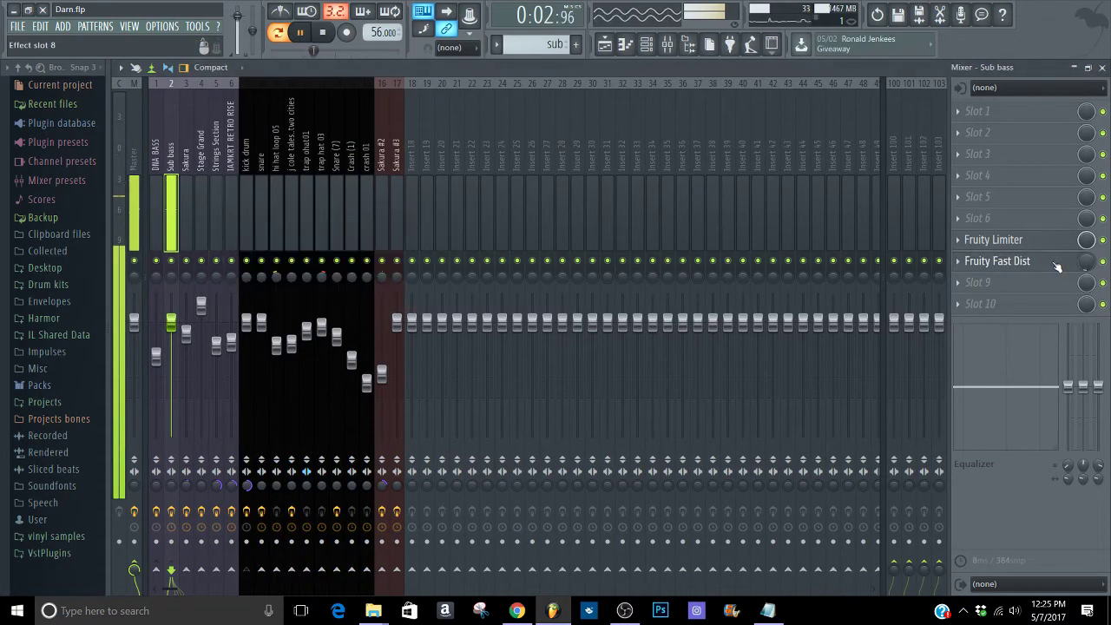
{"action": "left_click", "coordinate": [1024, 240]}
{"action": "left_click", "coordinate": [1017, 240]}
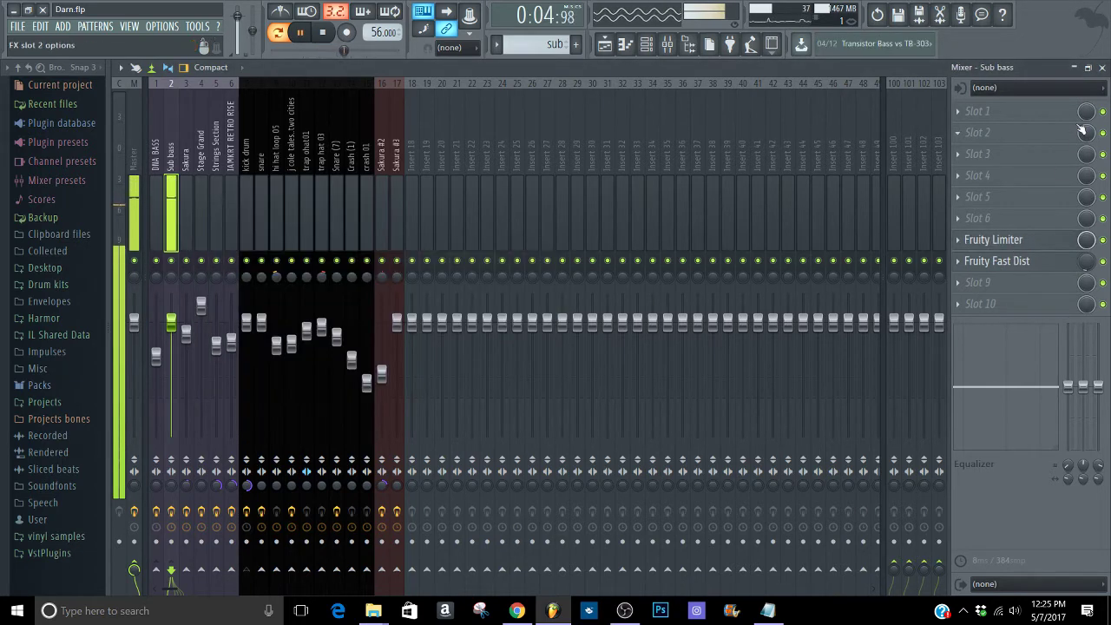
{"action": "left_click", "coordinate": [1101, 67]}
{"action": "left_click", "coordinate": [534, 140]}
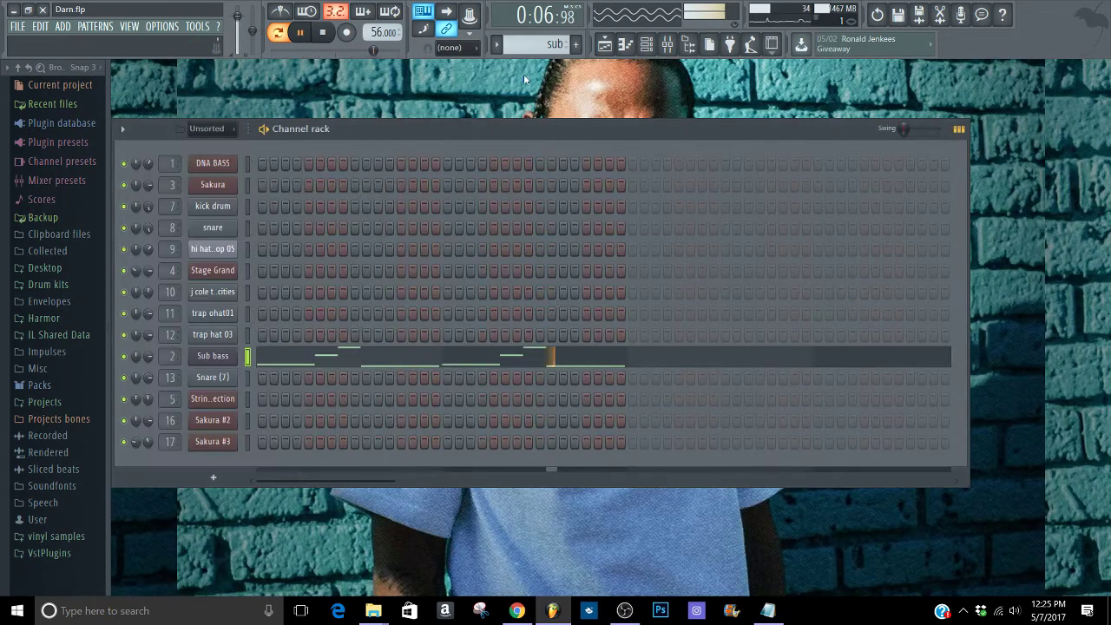
- Play the song from bar 13 with only playlist tracks 3, 4 and 5 unmuted
{"action": "left_click", "coordinate": [602, 45]}
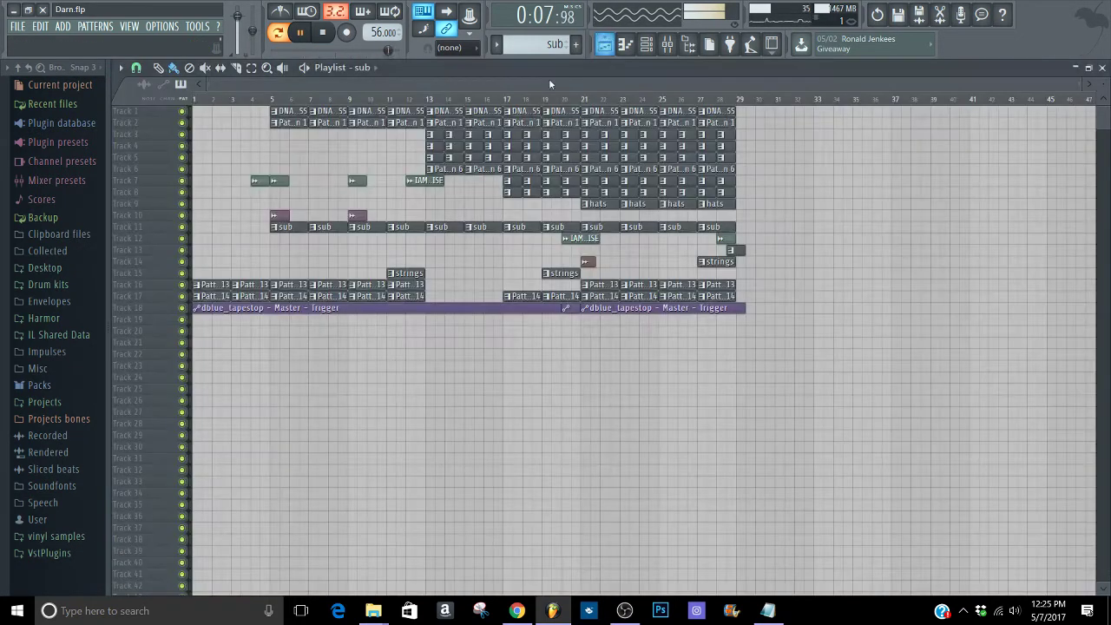
{"action": "left_click", "coordinate": [431, 102]}
{"action": "left_click", "coordinate": [181, 135], "text": "ctrl"}
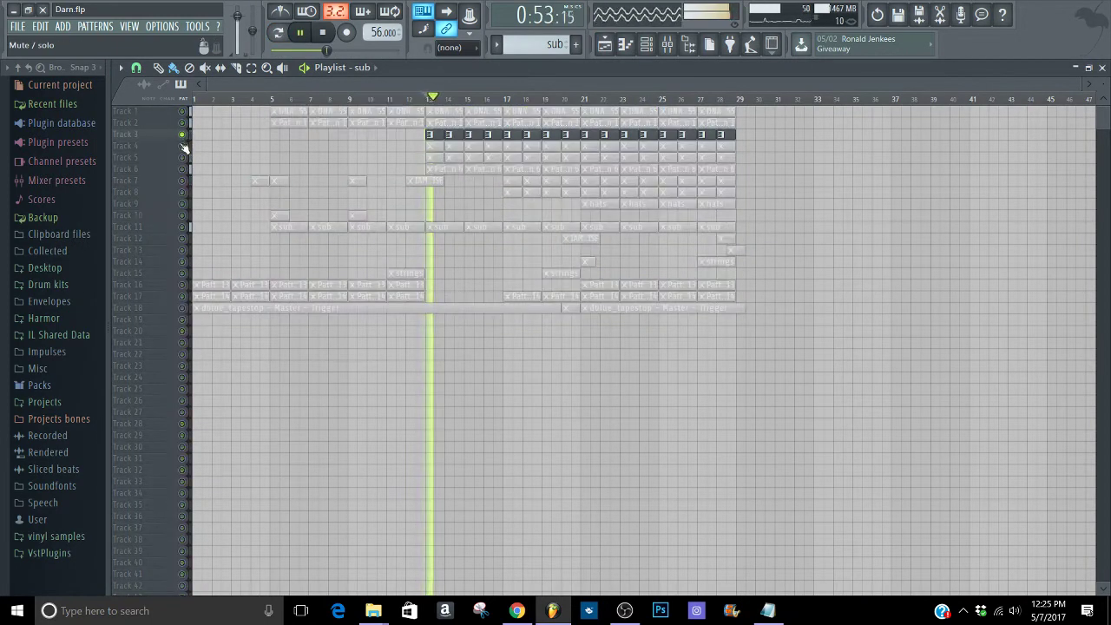
{"action": "left_click", "coordinate": [181, 146]}
{"action": "left_click", "coordinate": [181, 157]}
{"action": "left_click", "coordinate": [181, 168]}
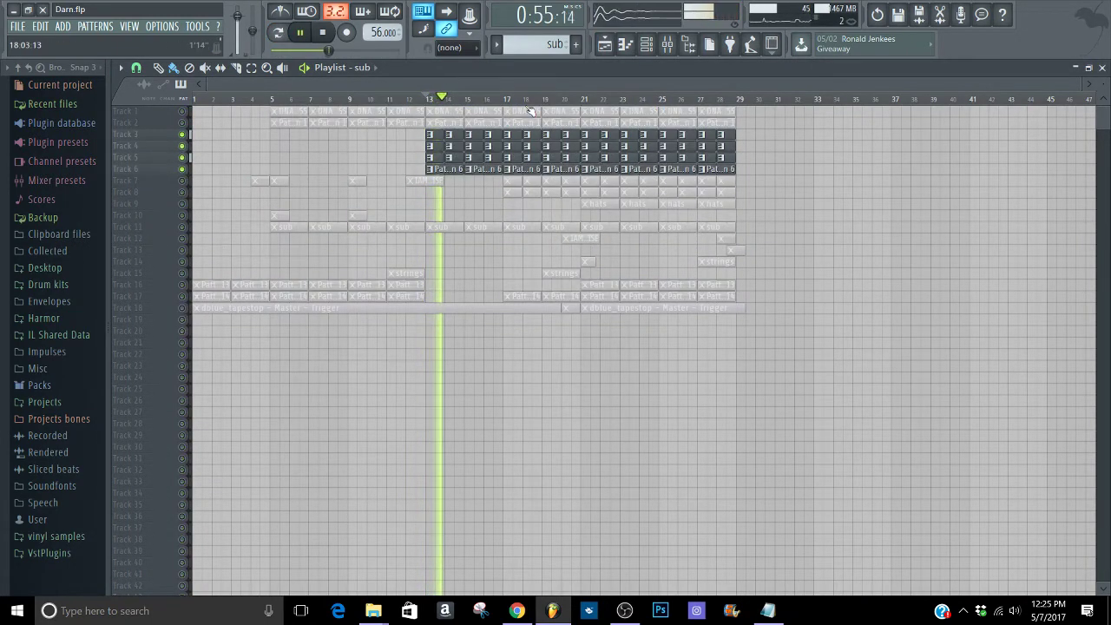
{"action": "left_click", "coordinate": [181, 168]}
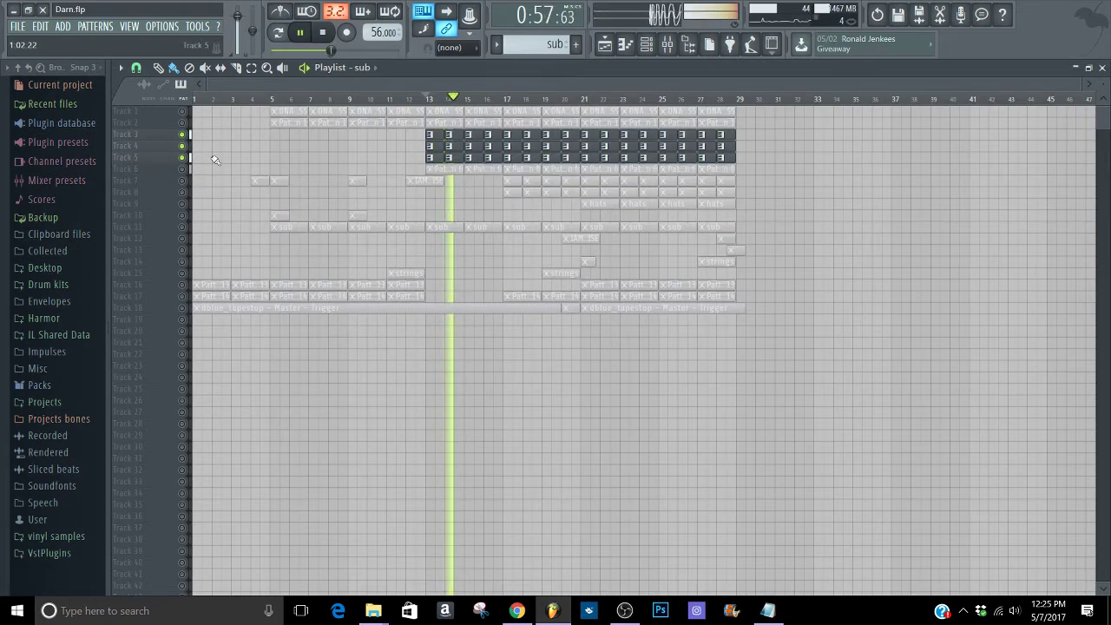
- Glance at the mixer levels during playback and unmute playlist tracks 8 and 7
{"action": "left_click", "coordinate": [667, 45]}
{"action": "left_click", "coordinate": [604, 45]}
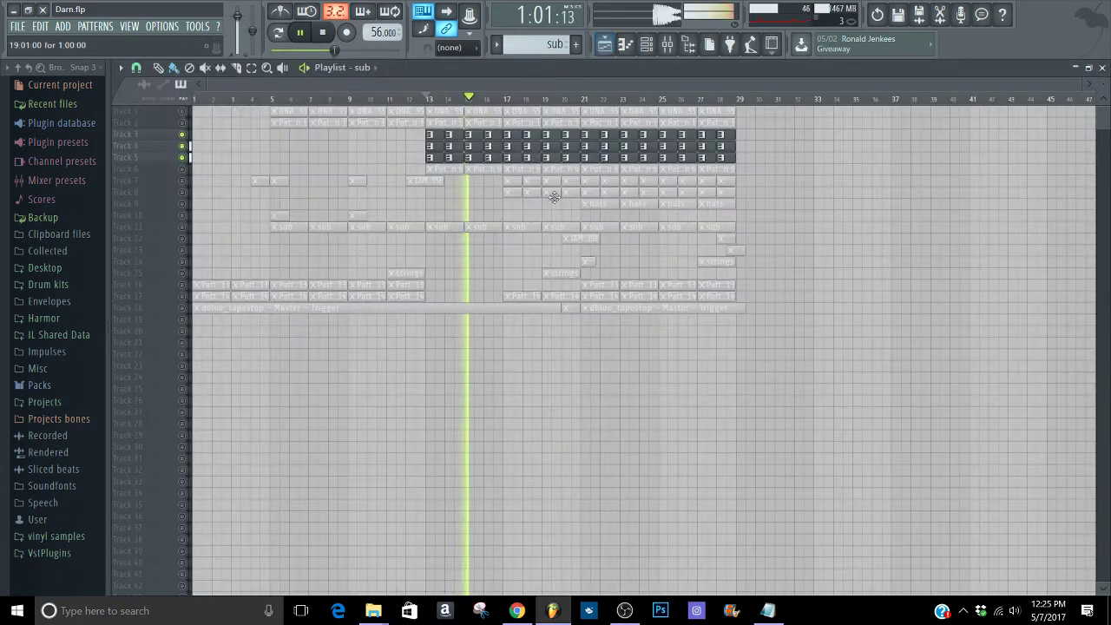
{"action": "left_click", "coordinate": [181, 191]}
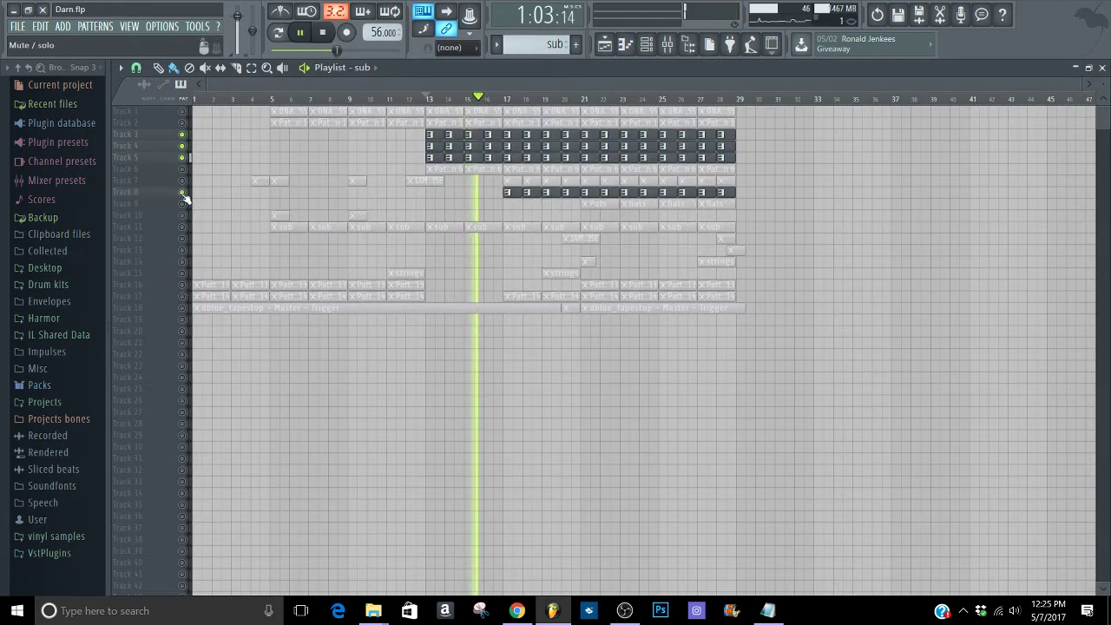
{"action": "left_click", "coordinate": [182, 179]}
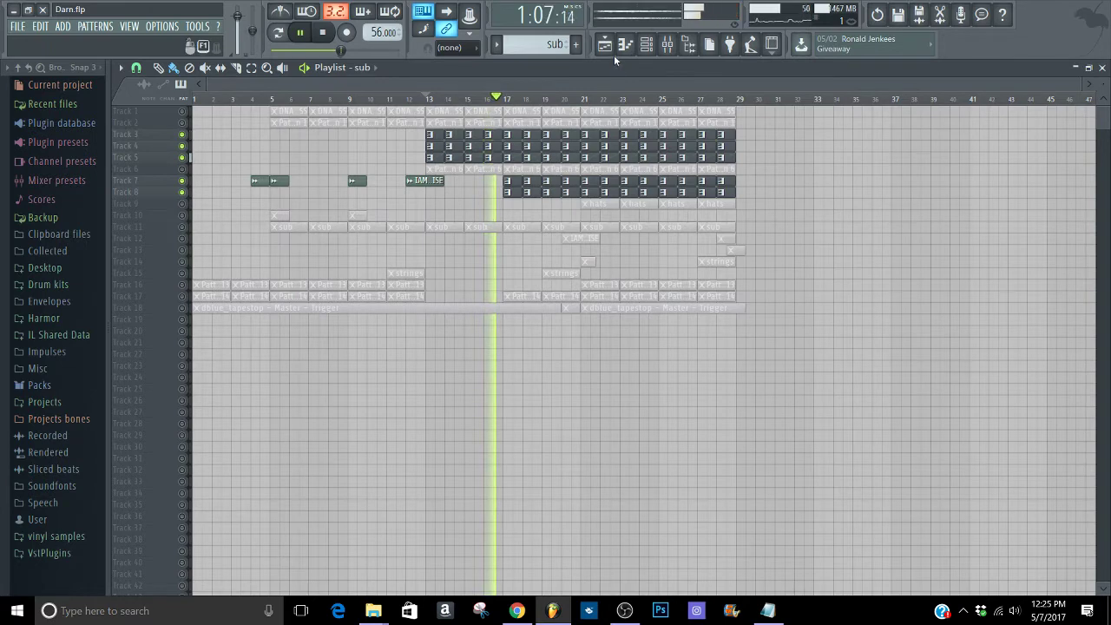
- Show the kick drum's mixer track and replay the drums with its Transient and Fruity parametric EQ 2 effects switched off
{"action": "key", "text": "F9"}
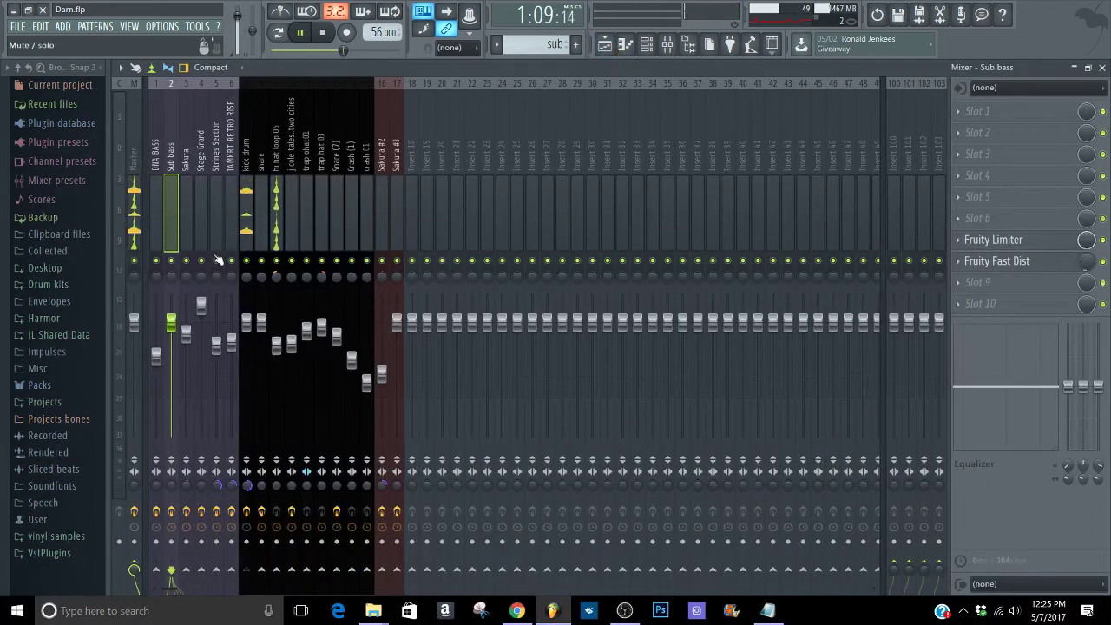
{"action": "left_click", "coordinate": [246, 212]}
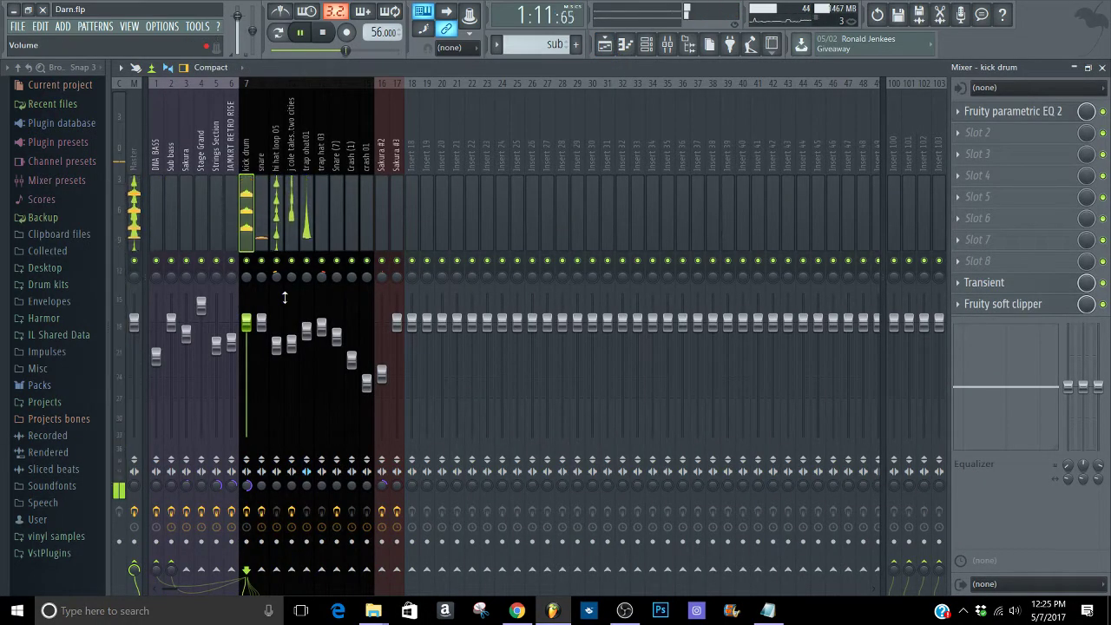
{"action": "key", "text": "space"}
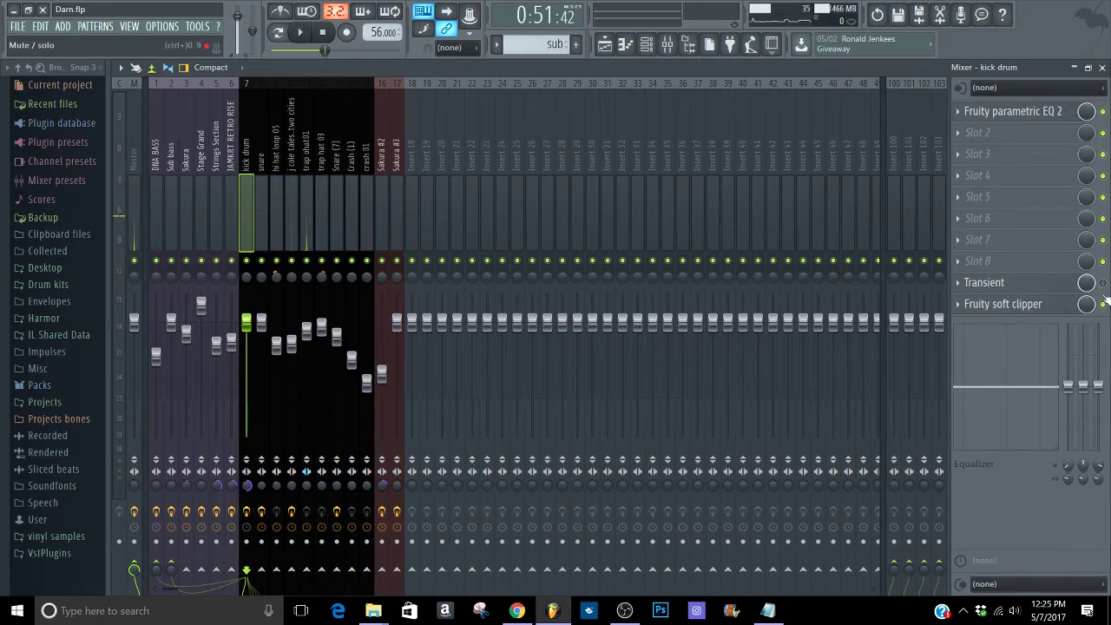
{"action": "key", "text": "space"}
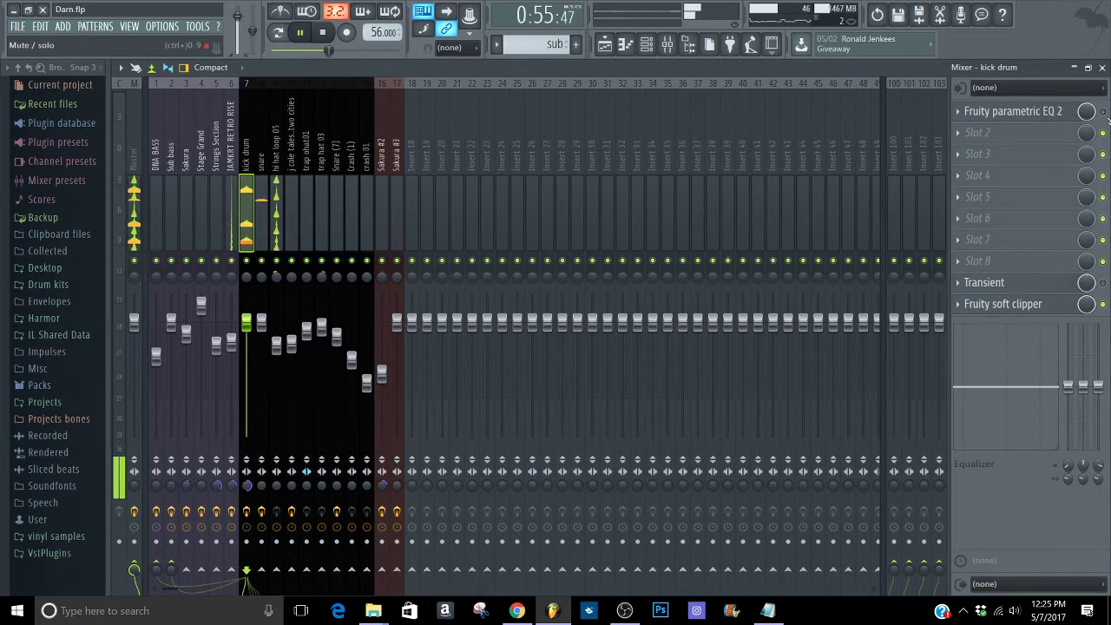
- View the kick drum's Fruity parametric EQ 2 and Transient settings with both effects switched on, and close their windows
{"action": "left_click", "coordinate": [1057, 114]}
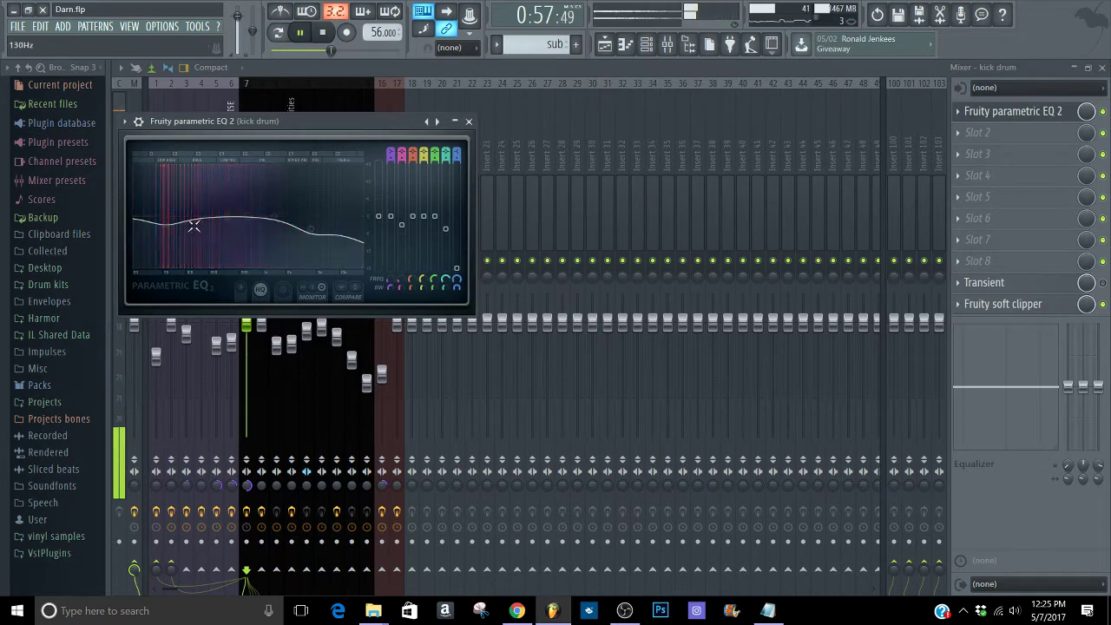
{"action": "left_click", "coordinate": [467, 121]}
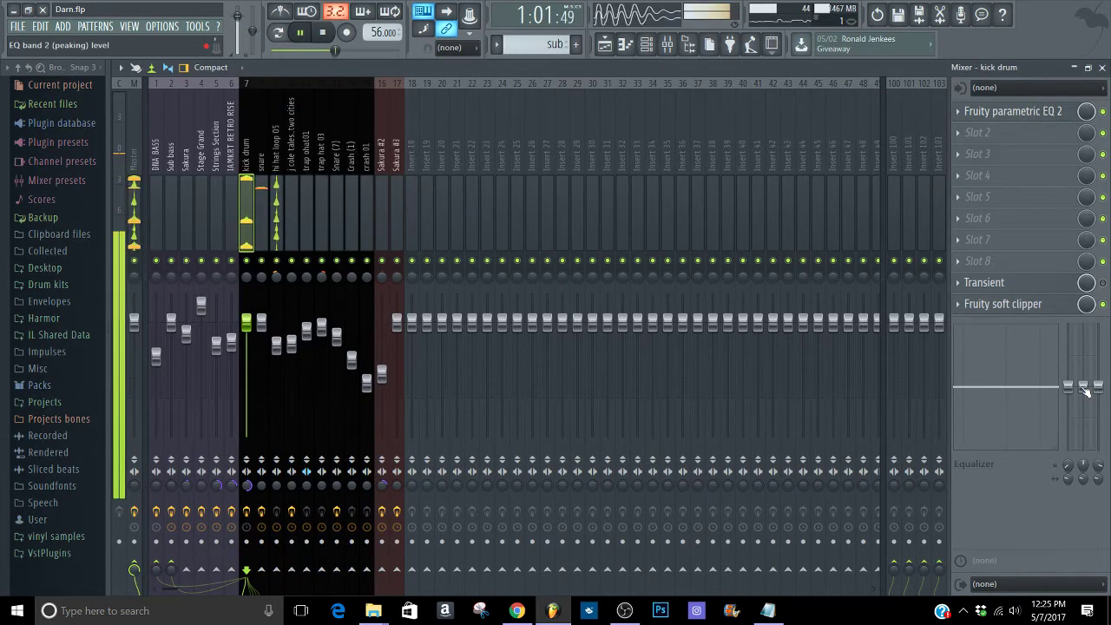
{"action": "left_click", "coordinate": [1048, 290]}
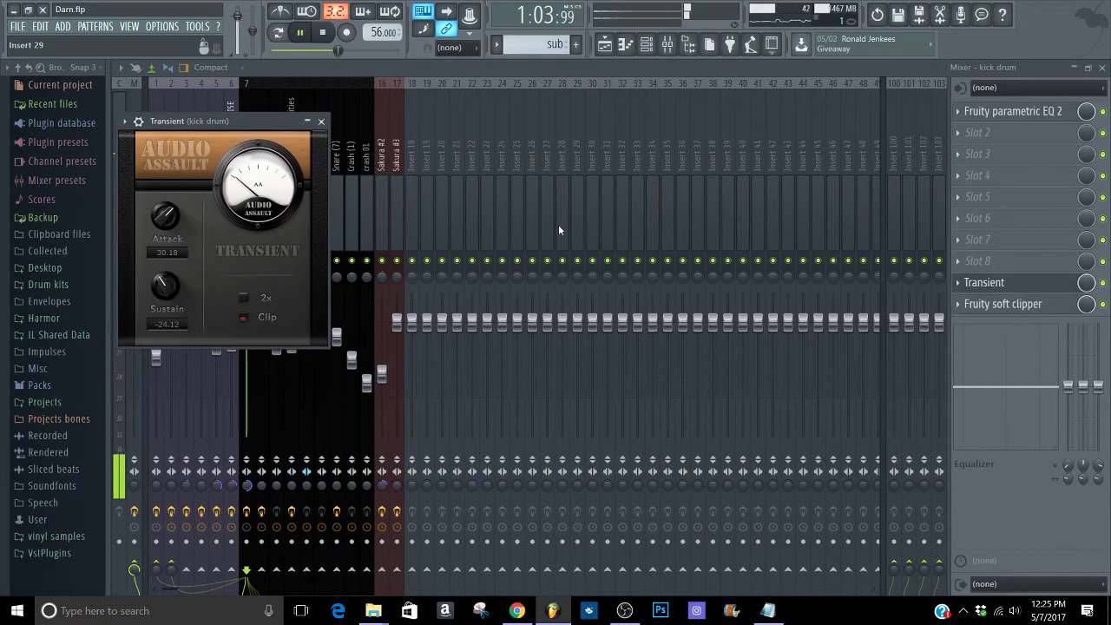
{"action": "key", "text": "space"}
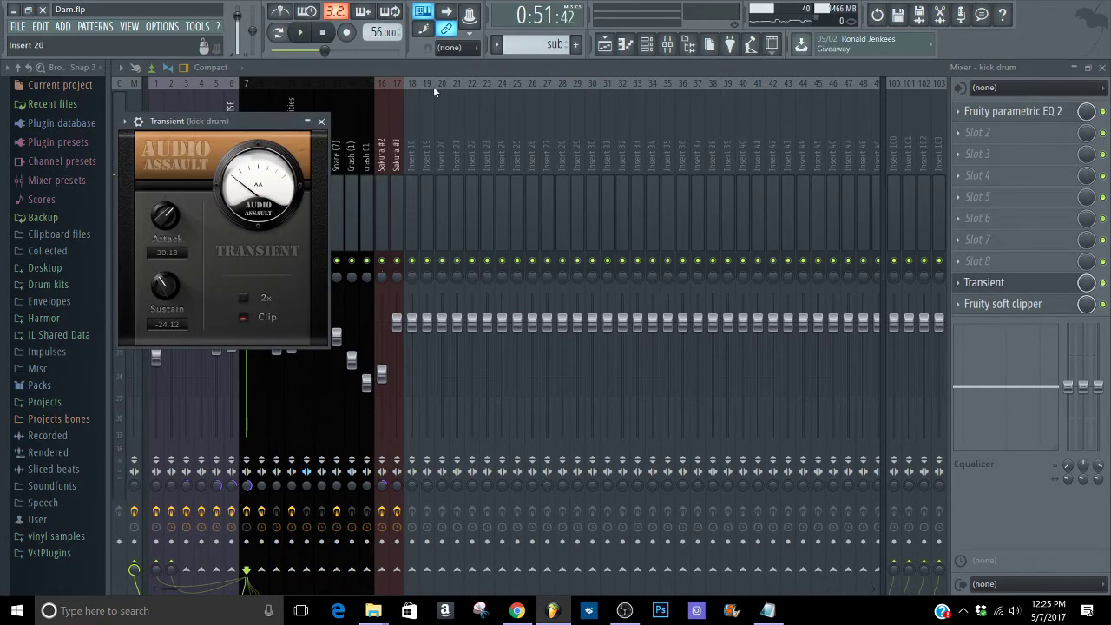
{"action": "left_click", "coordinate": [320, 120]}
- Solo the kick drum's mixer track, play it and view its Fruity parametric EQ 2 curve
{"action": "right_click", "coordinate": [247, 262]}
{"action": "key", "text": "space"}
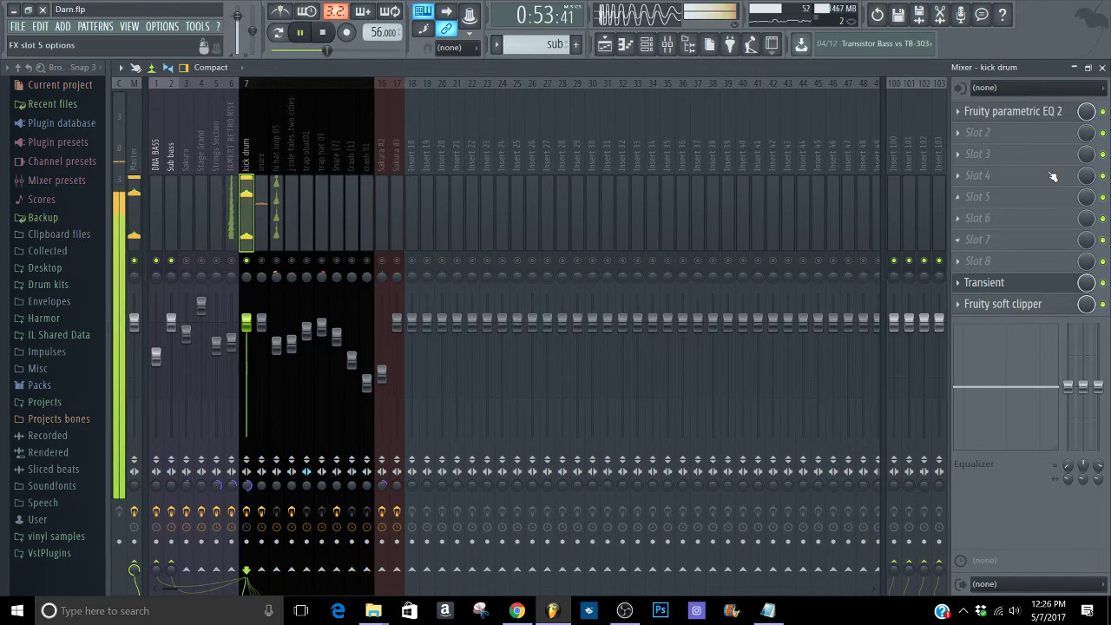
{"action": "left_click", "coordinate": [1015, 111]}
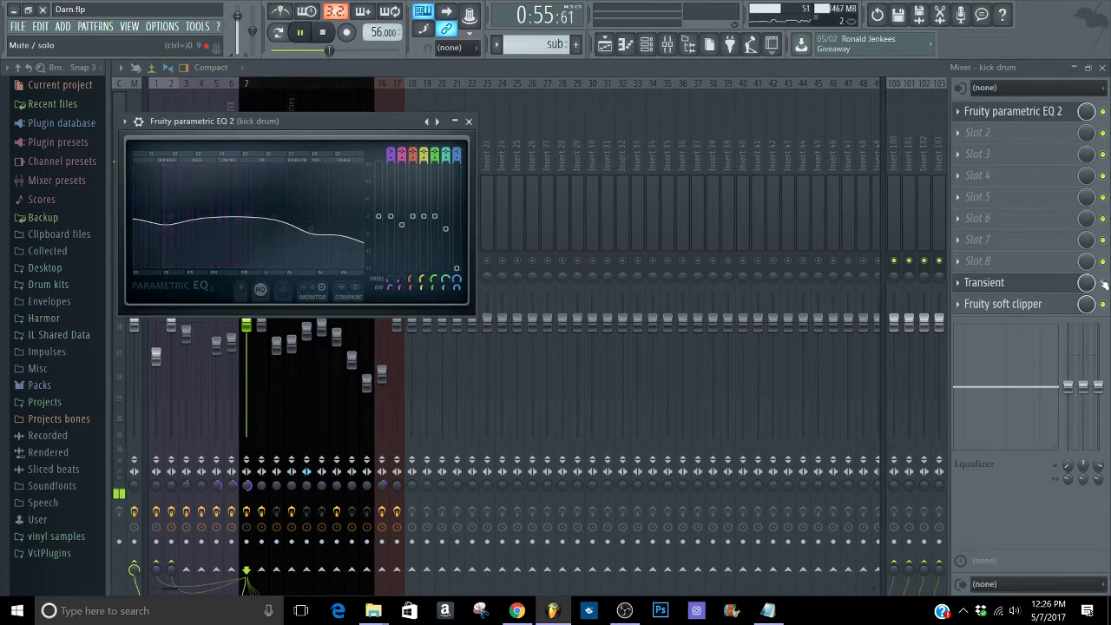
- Try a Transient Attack of -14.41 on the soloed kick drum and raise it to 27.48 during playback
{"action": "left_click", "coordinate": [1064, 284]}
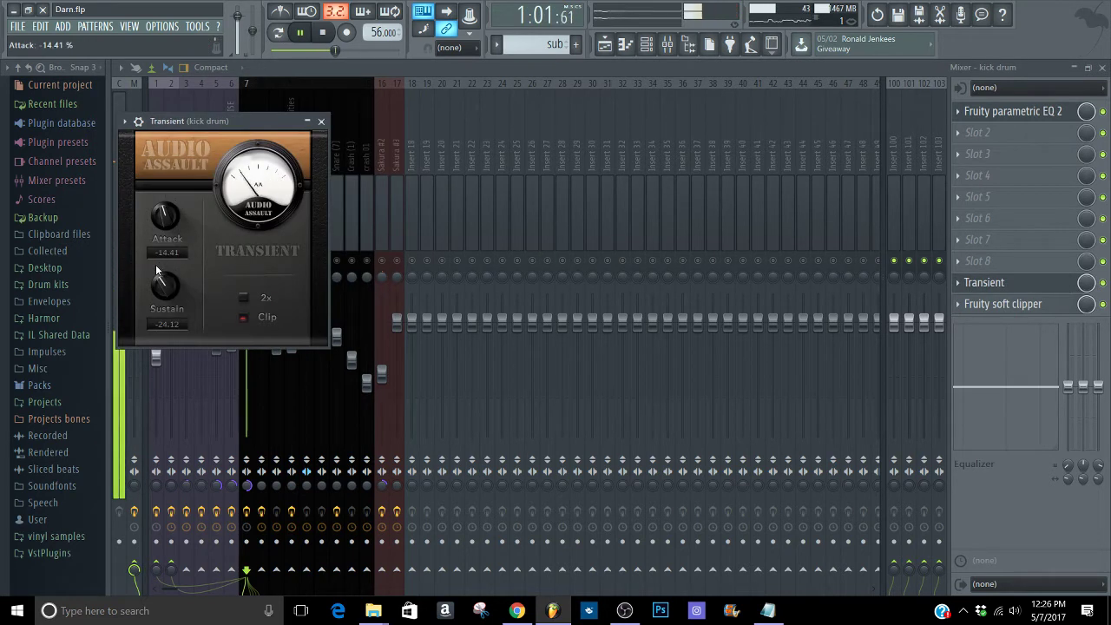
{"action": "left_click_drag", "start_coordinate": [157, 257], "coordinate": [153, 155]}
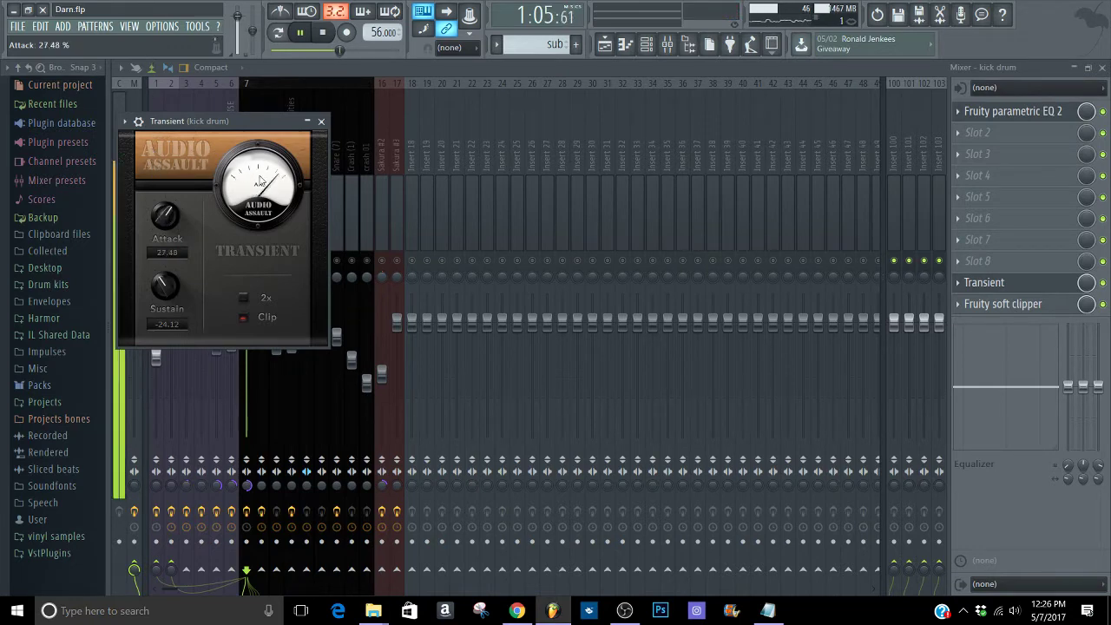
- View the kick drum's Fruity parametric EQ 2 curve during playback and close its window
{"action": "left_click", "coordinate": [1012, 111]}
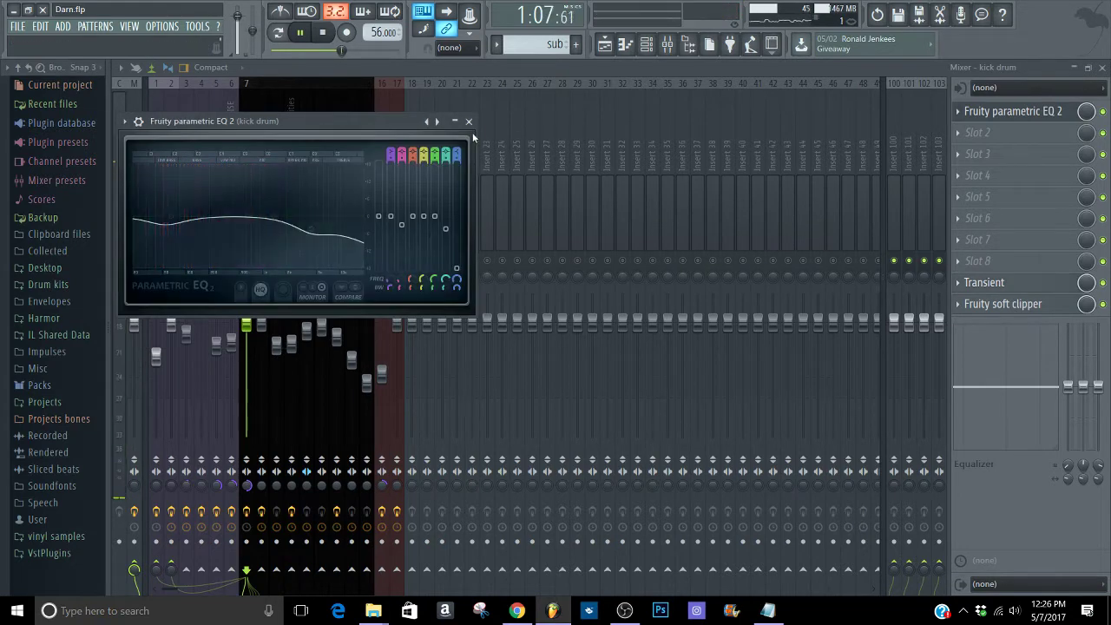
{"action": "left_click", "coordinate": [469, 121]}
- Solo the snare's mixer track and view its Transient settings during playback, closing the window again
{"action": "right_click", "coordinate": [261, 260]}
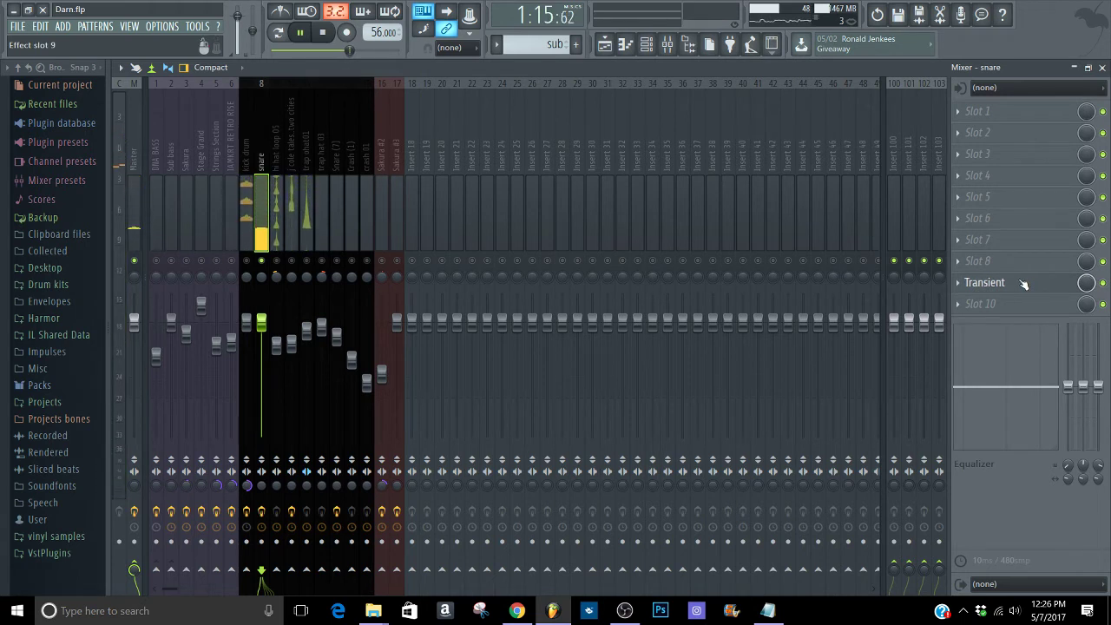
{"action": "left_click", "coordinate": [1024, 284]}
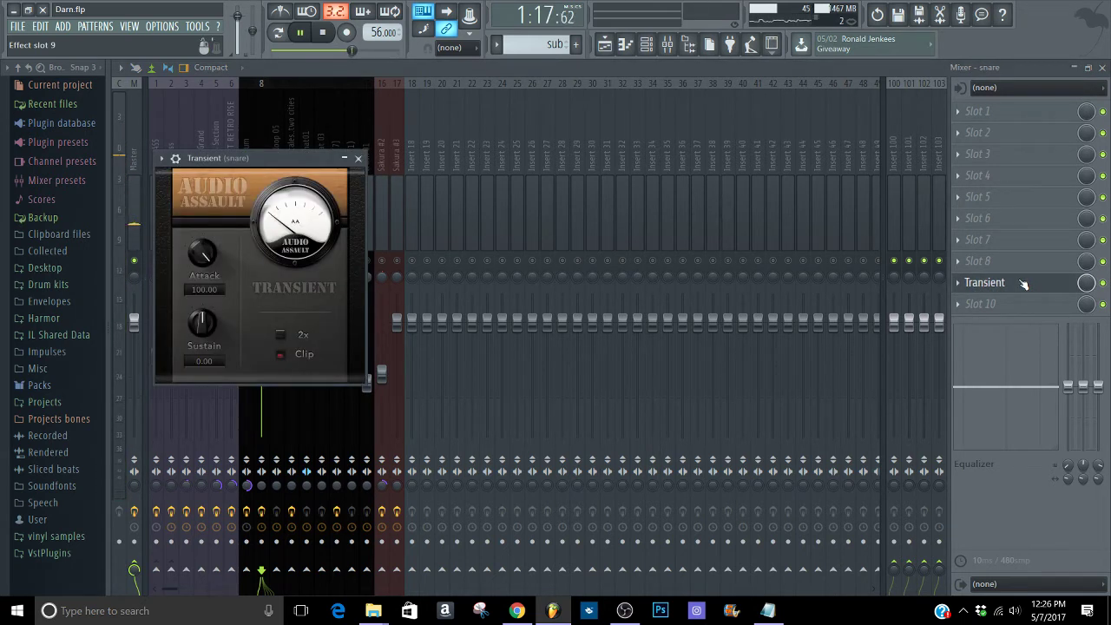
{"action": "left_click", "coordinate": [1024, 284]}
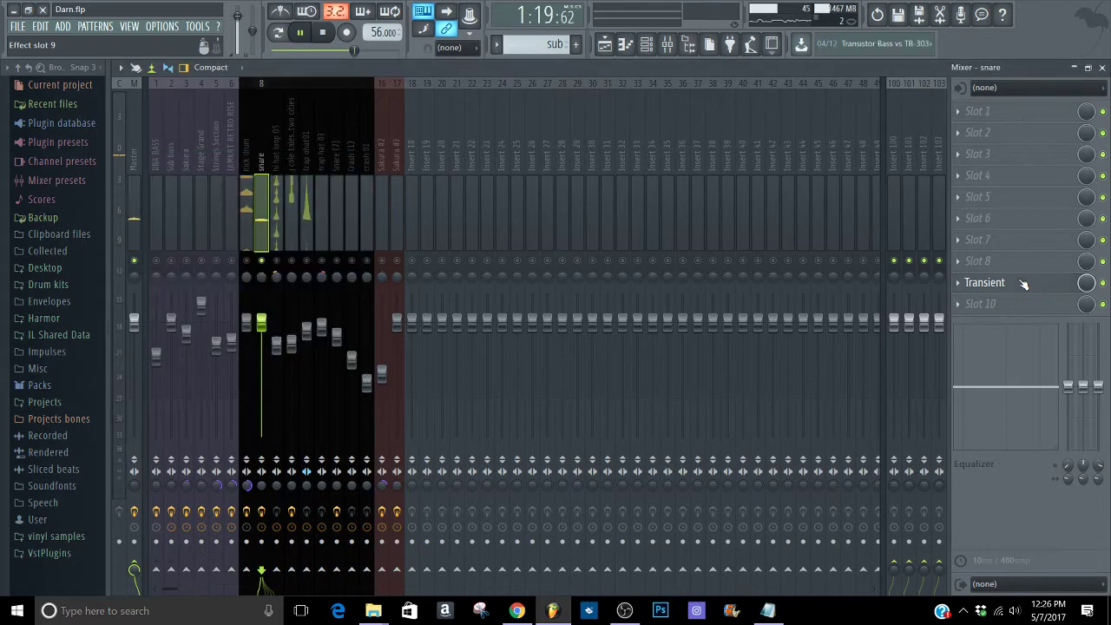
{"action": "left_click", "coordinate": [1024, 284]}
{"action": "left_click", "coordinate": [1024, 284]}
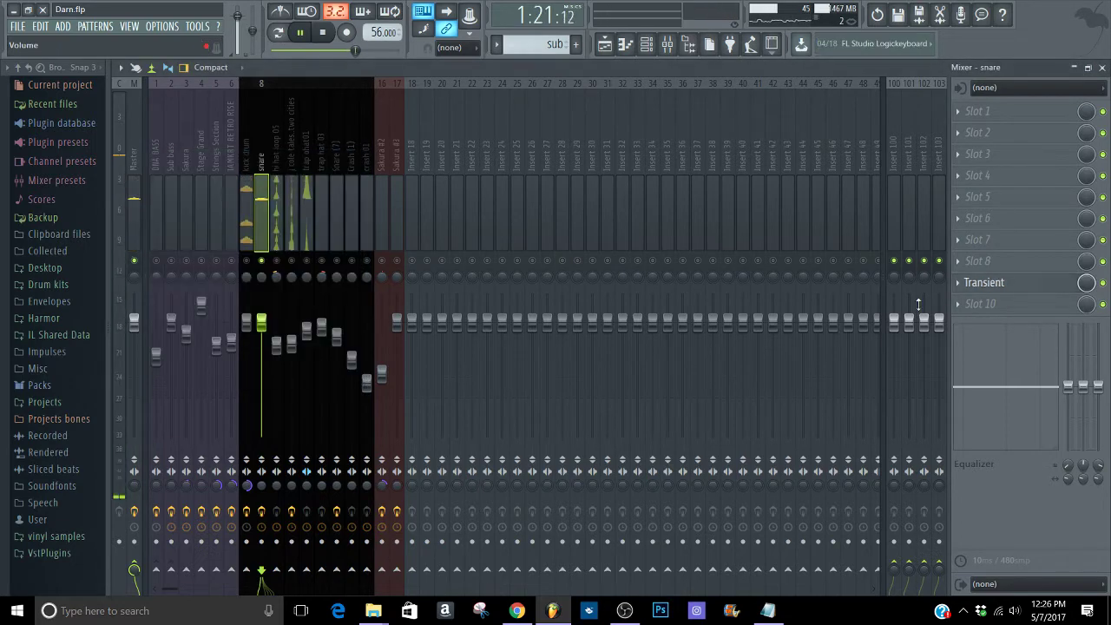
- Show the hi hat loop 05 mixer track's EQ, and view Fruity delay 2 and Fruity Reeverb 2 on the j cole tales two cities track
{"action": "left_click", "coordinate": [276, 275]}
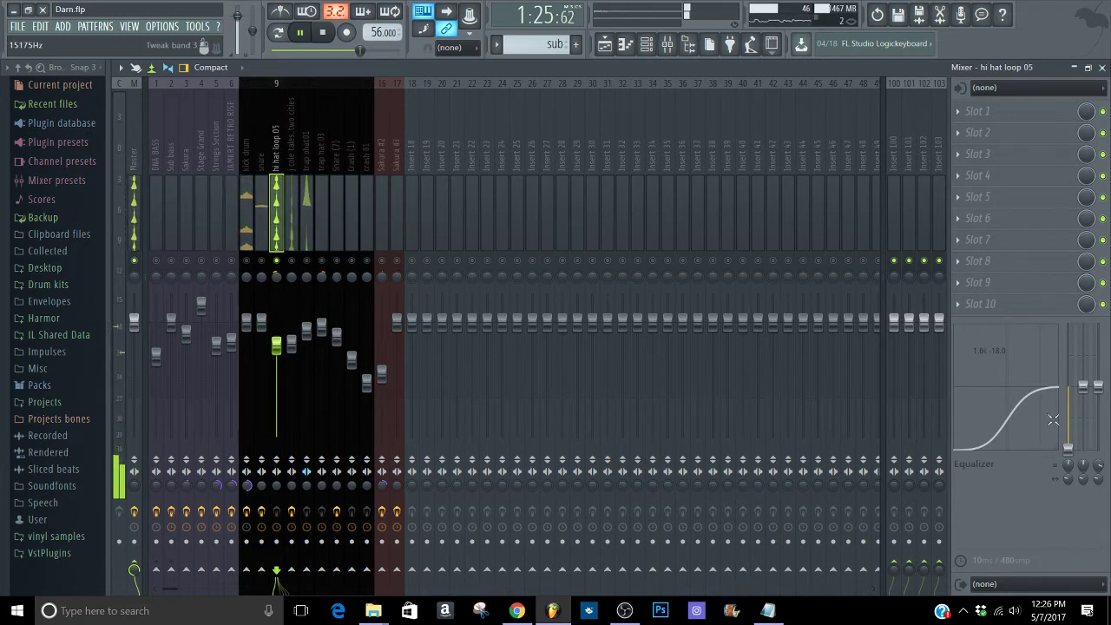
{"action": "left_click", "coordinate": [293, 241]}
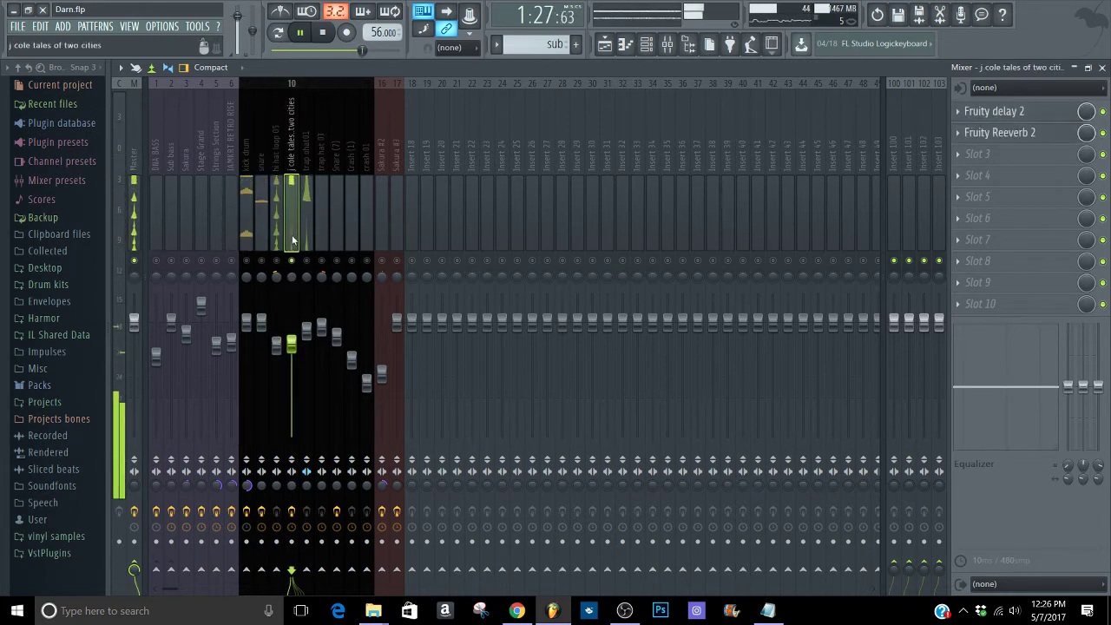
{"action": "left_click", "coordinate": [998, 113]}
{"action": "left_click", "coordinate": [1000, 116]}
{"action": "left_click", "coordinate": [998, 133]}
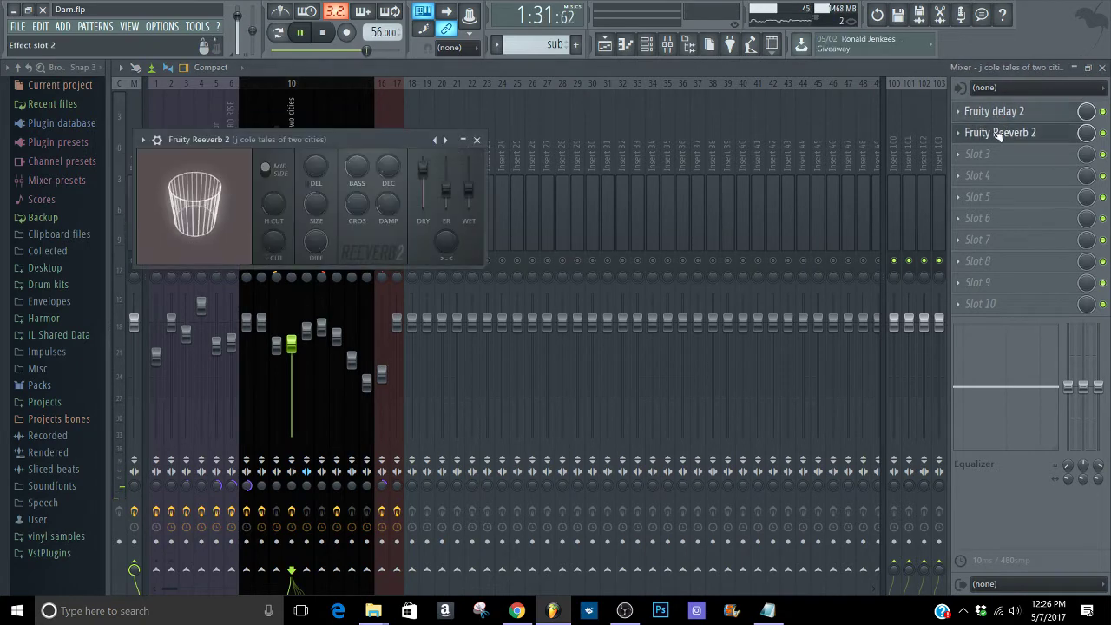
{"action": "left_click", "coordinate": [999, 134]}
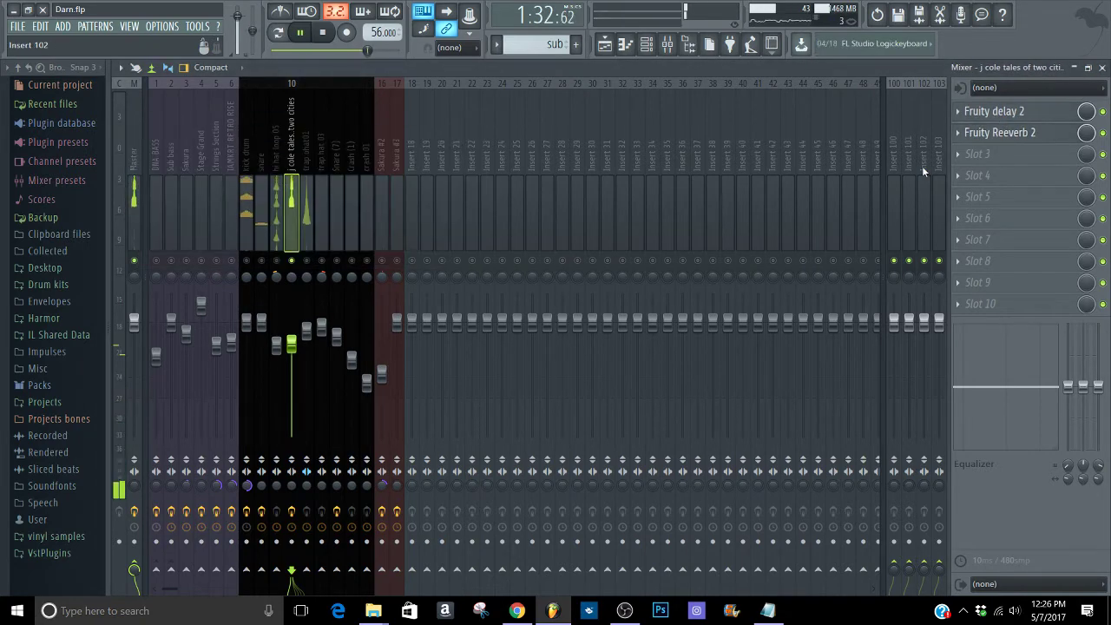
- Show the trap ohat01 mixer track and its low-shelf EQ curve during playback, and check the playlist
{"action": "left_click", "coordinate": [308, 247]}
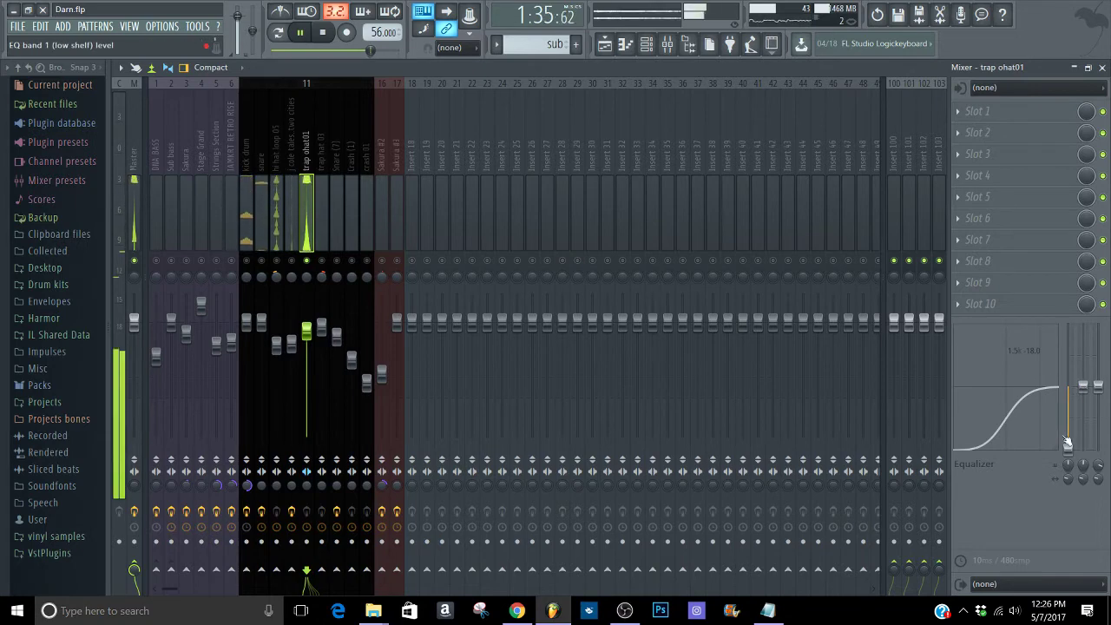
{"action": "left_click_drag", "start_coordinate": [1075, 392], "coordinate": [1075, 333]}
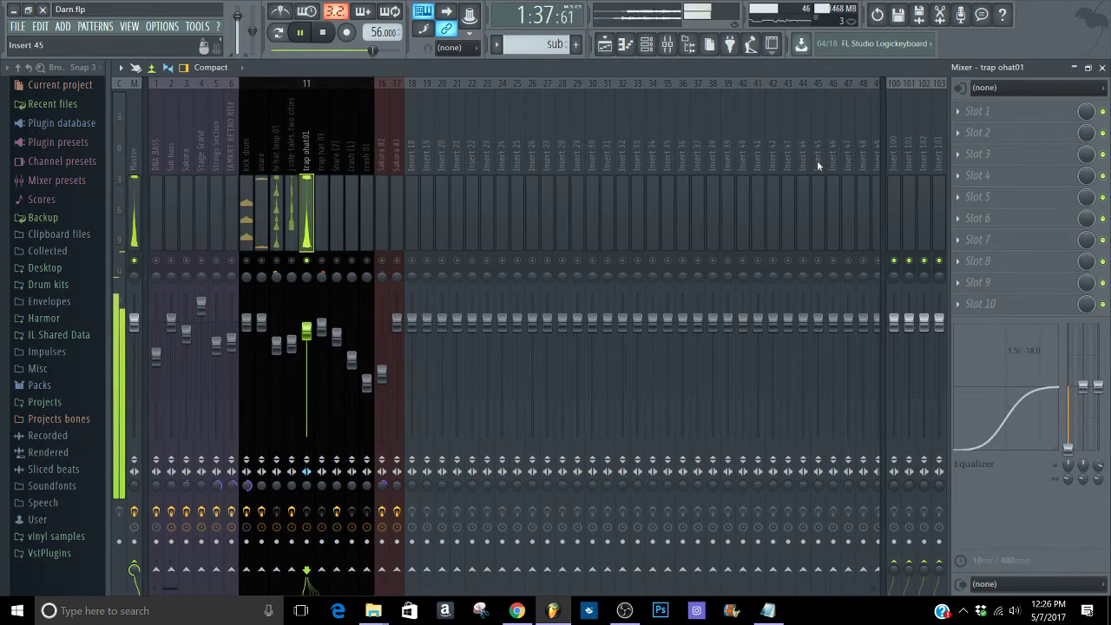
{"action": "left_click", "coordinate": [605, 45]}
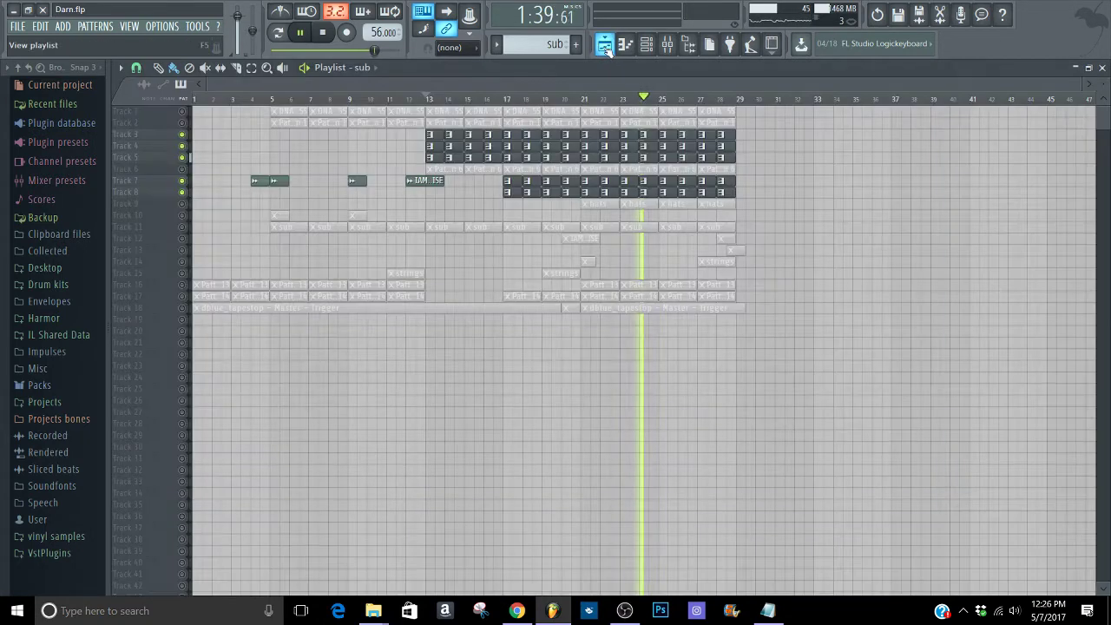
{"action": "left_click", "coordinate": [605, 45]}
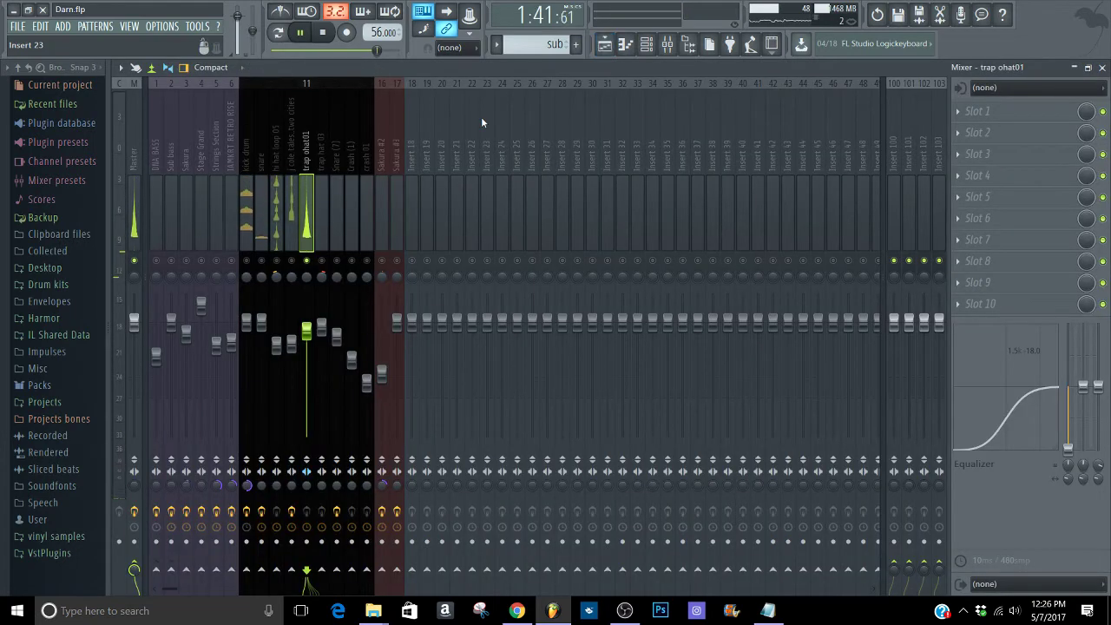
- Turn all the playlist tracks back on and play the arrangement from bar 21
{"action": "key", "text": "F5"}
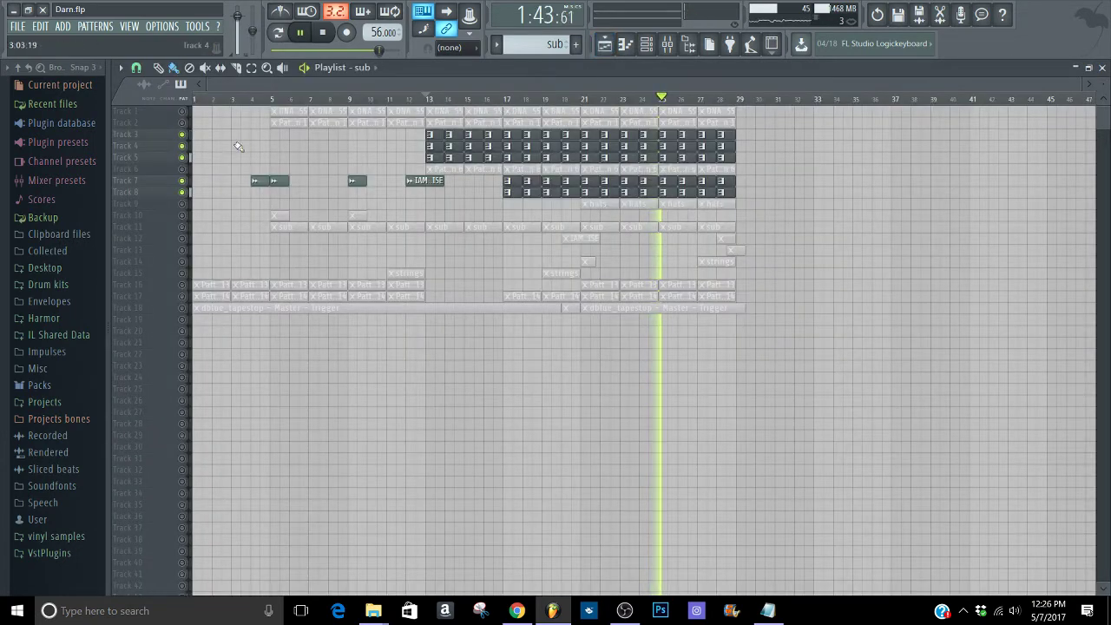
{"action": "left_click", "coordinate": [183, 148], "text": "ctrl"}
{"action": "left_click", "coordinate": [183, 156], "text": "ctrl"}
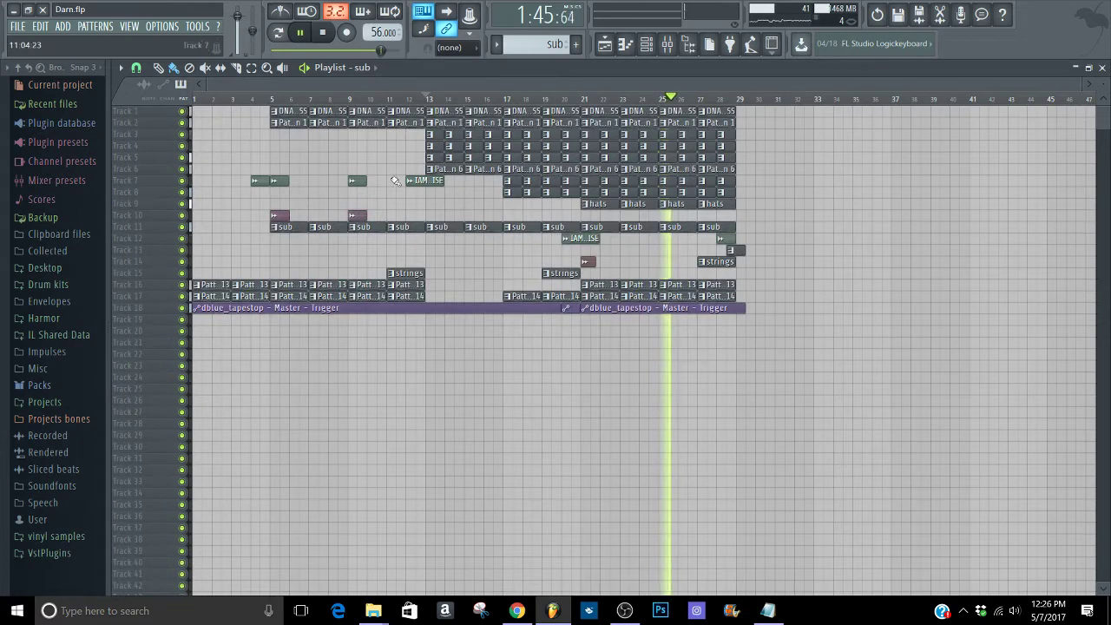
{"action": "left_click", "coordinate": [585, 98]}
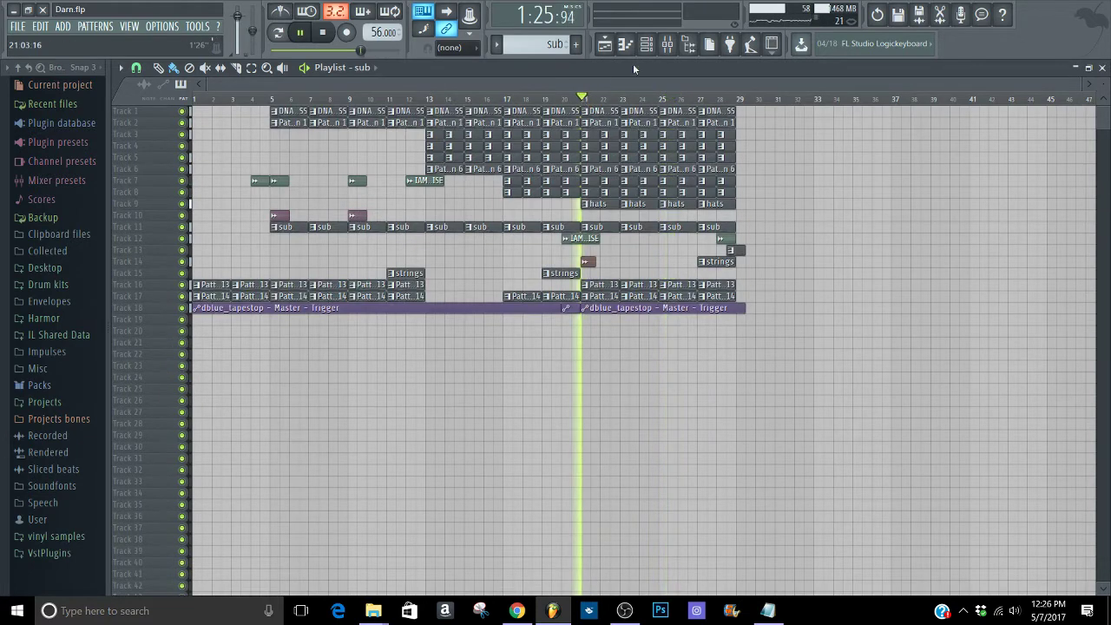
- Show the trap hat 03 mixer track's EQ during playback and end the mixer solo
{"action": "key", "text": "F6"}
{"action": "key", "text": "F9"}
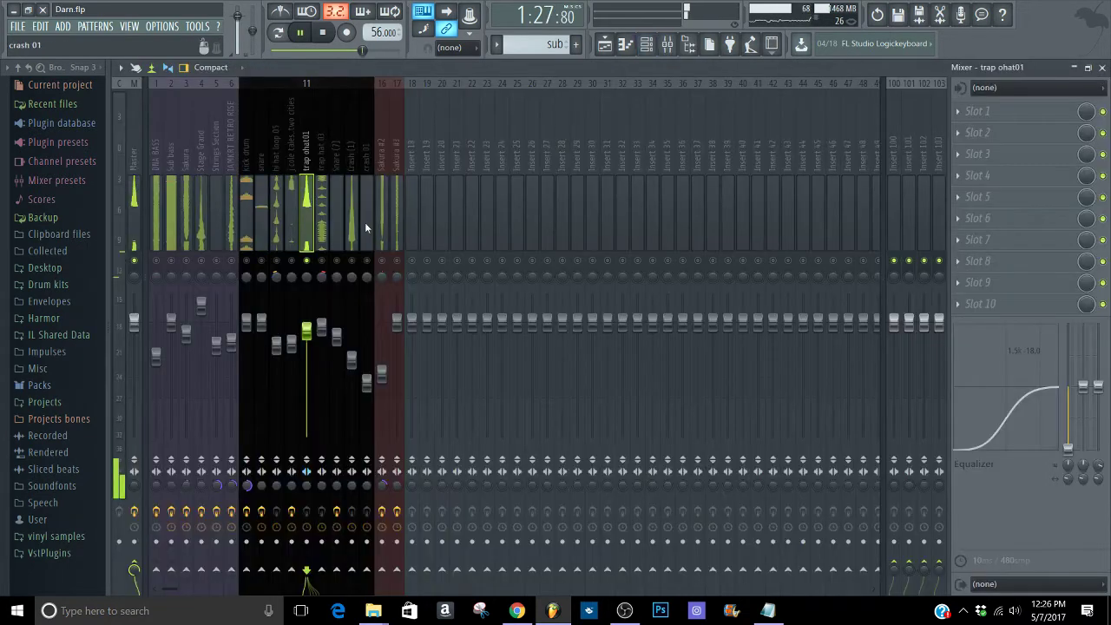
{"action": "left_click", "coordinate": [320, 248]}
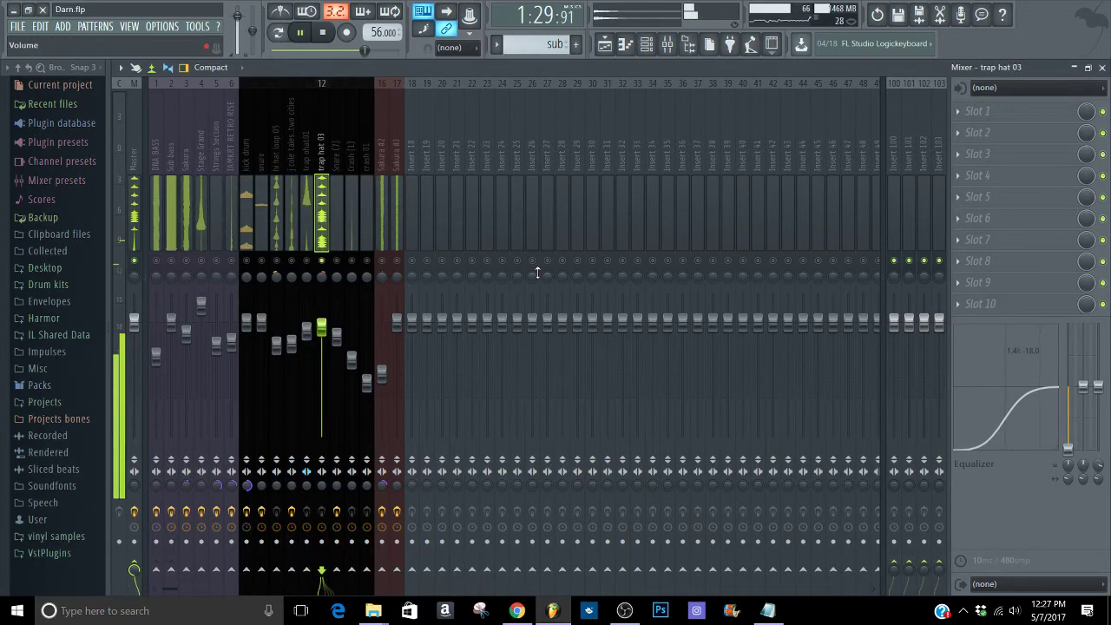
{"action": "right_click", "coordinate": [381, 260]}
- Play the arrangement from bar 12 with only playlist Track 7 soloed
{"action": "left_click", "coordinate": [607, 45]}
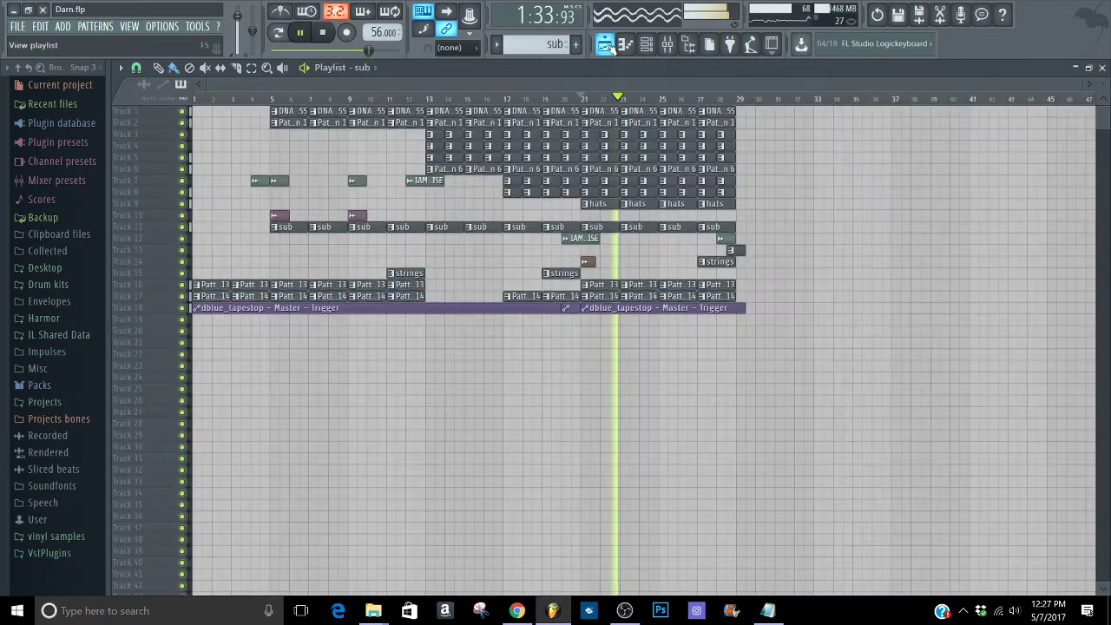
{"action": "left_click", "coordinate": [409, 99]}
{"action": "right_click", "coordinate": [181, 179]}
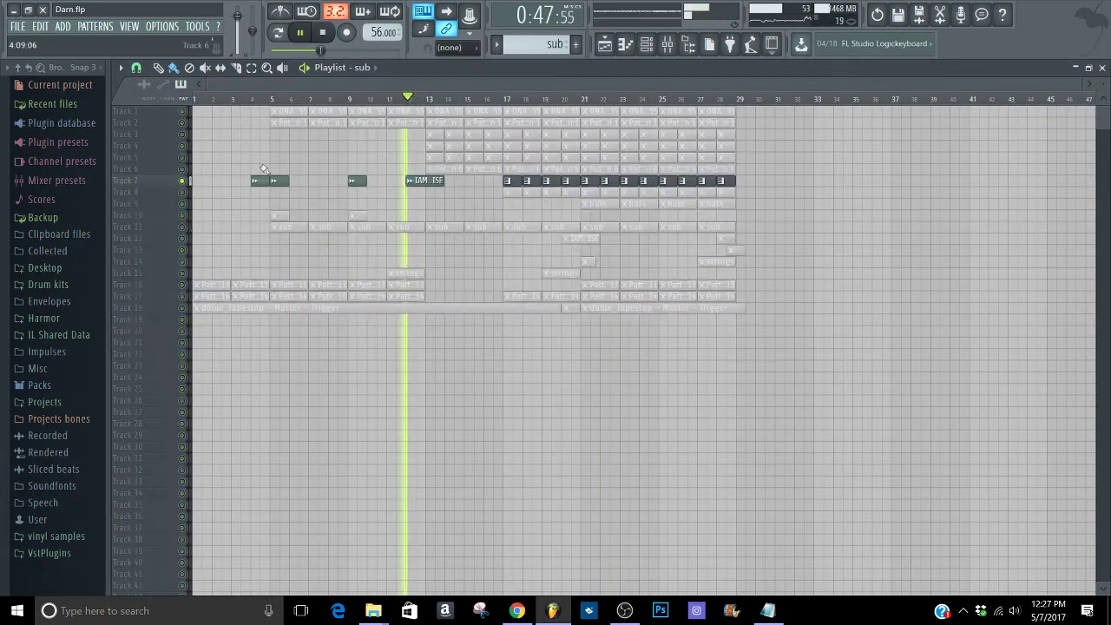
- View the Fruity parametric EQ 2 curve on the IAMKRT RETRO RISE mixer track and close the mixer
{"action": "left_click", "coordinate": [667, 45]}
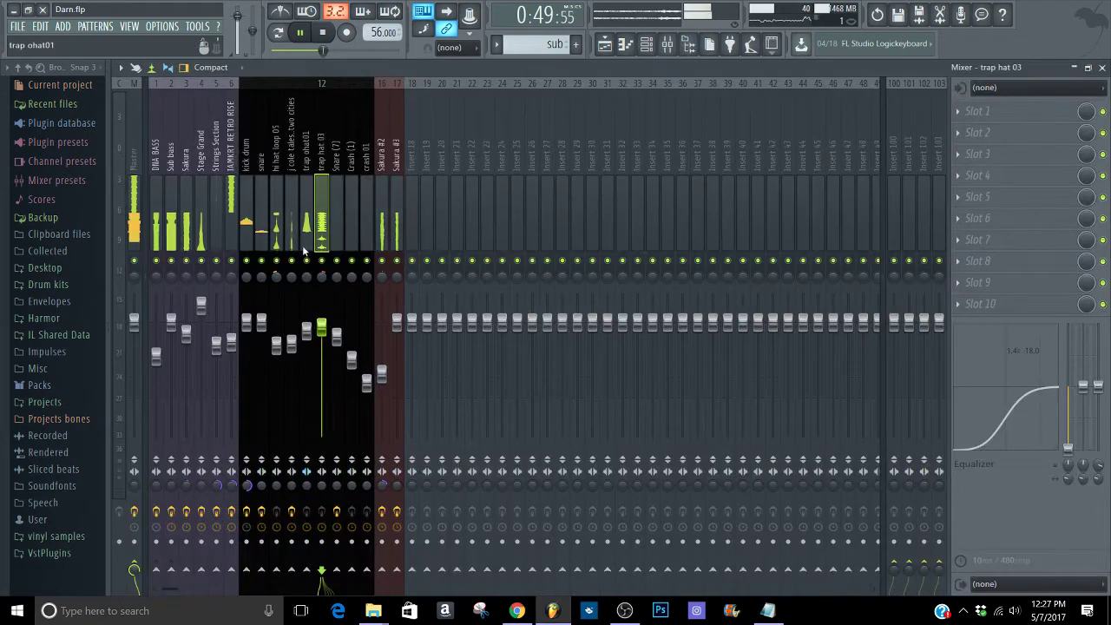
{"action": "left_click", "coordinate": [231, 217]}
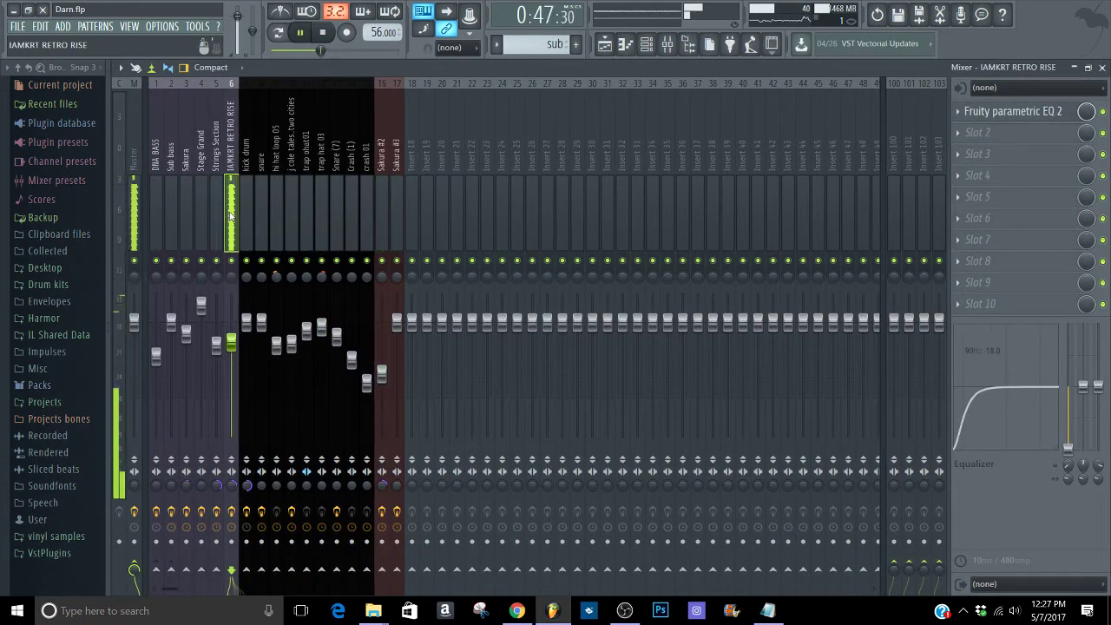
{"action": "left_click", "coordinate": [1009, 113]}
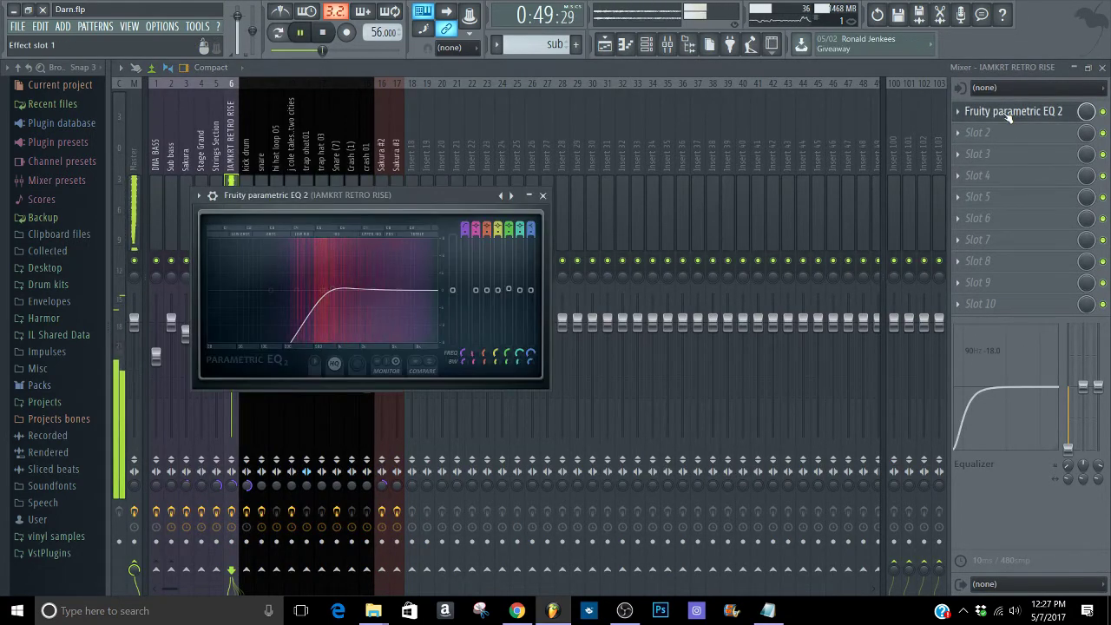
{"action": "left_click", "coordinate": [1007, 113]}
{"action": "left_click", "coordinate": [1101, 68]}
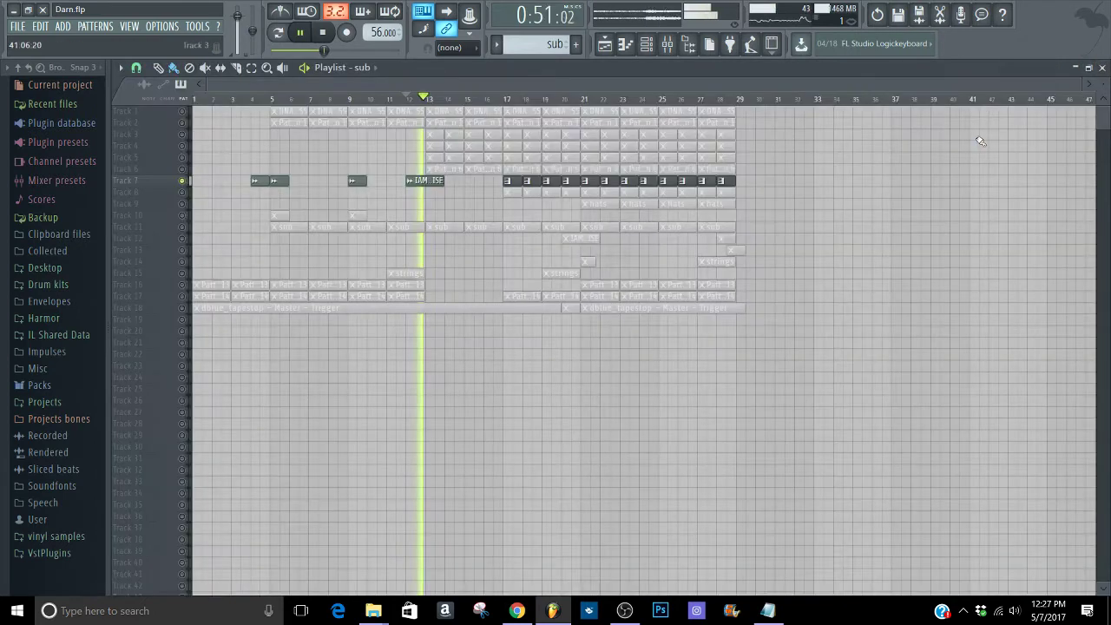
- Solo playlist Track 10 and play its clip from bar 5
{"action": "right_click", "coordinate": [181, 203]}
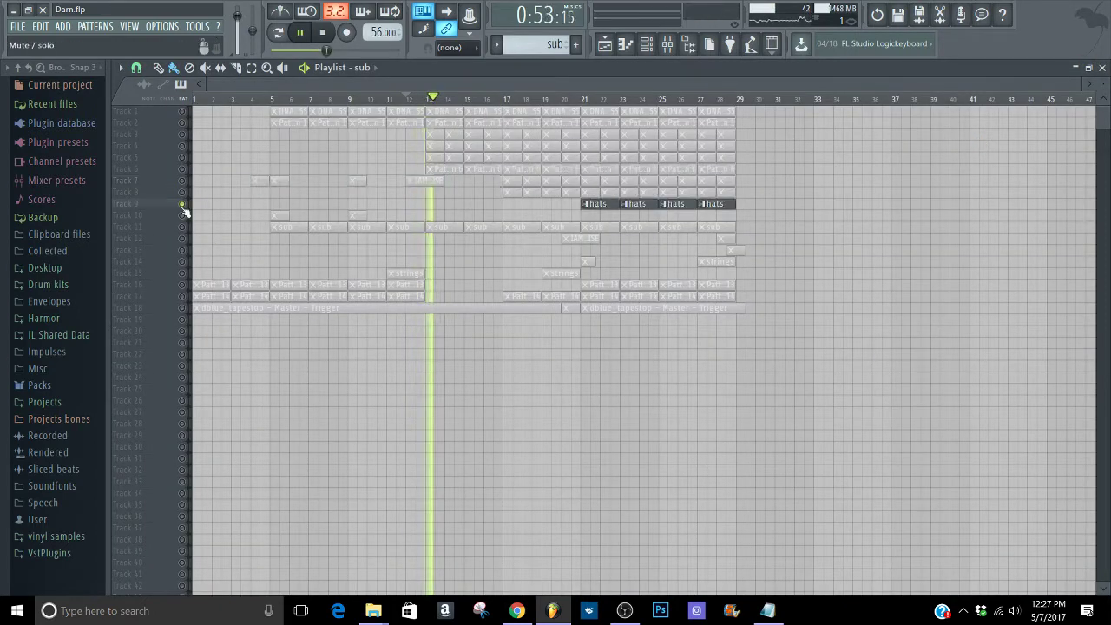
{"action": "right_click", "coordinate": [181, 215]}
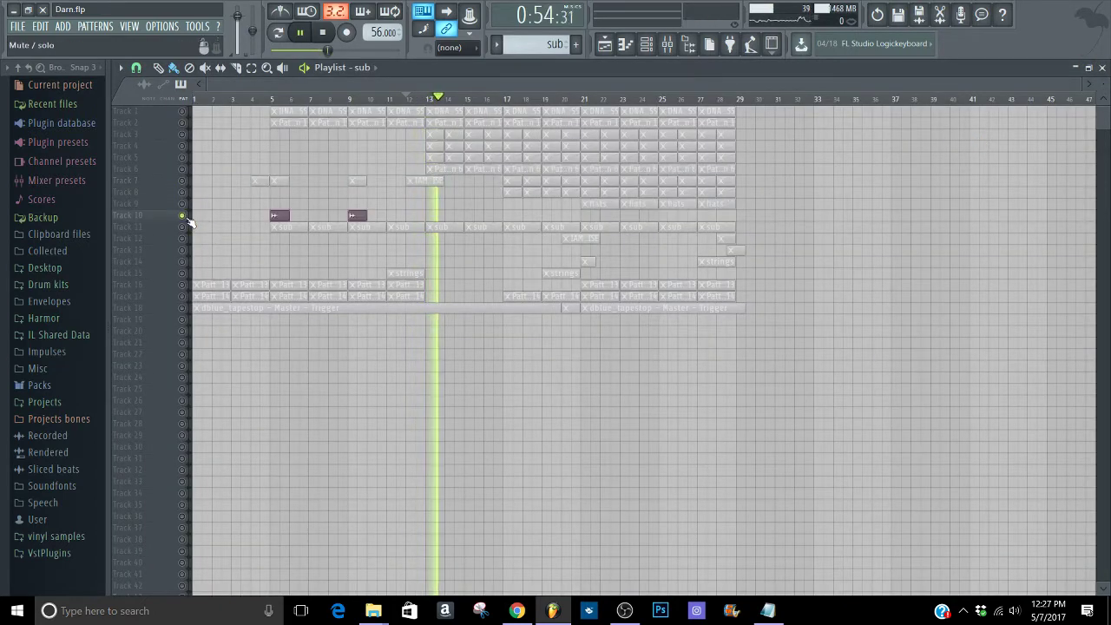
{"action": "left_click", "coordinate": [267, 99]}
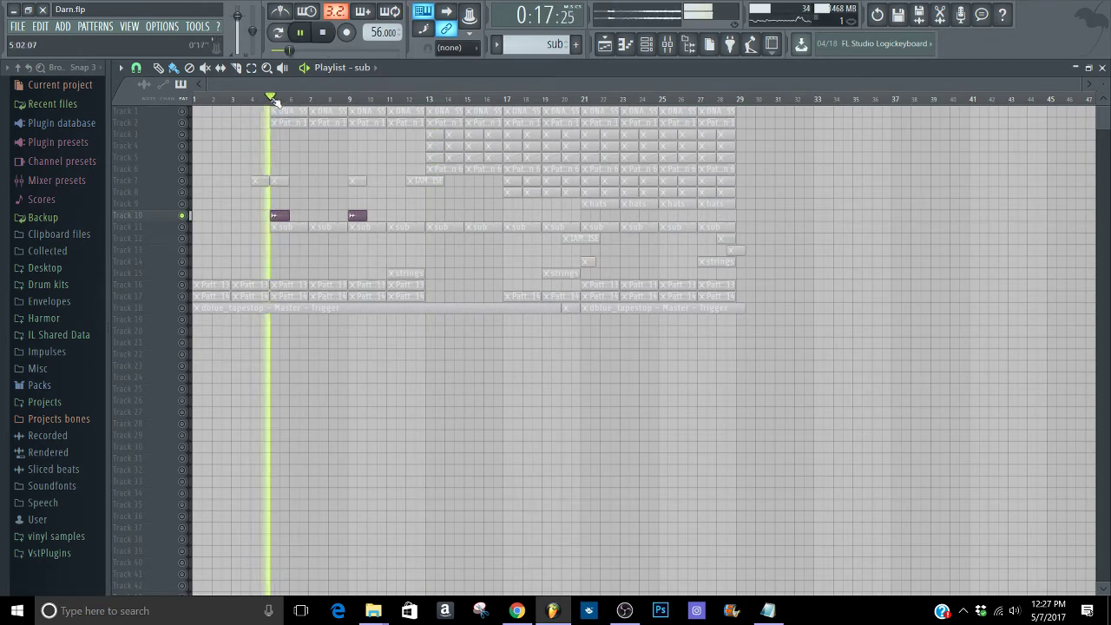
- Replay the crash 01 mixer track with its EQ low shelf at 90 Hz cut to -18.0, and close the mixer
{"action": "key", "text": "F9"}
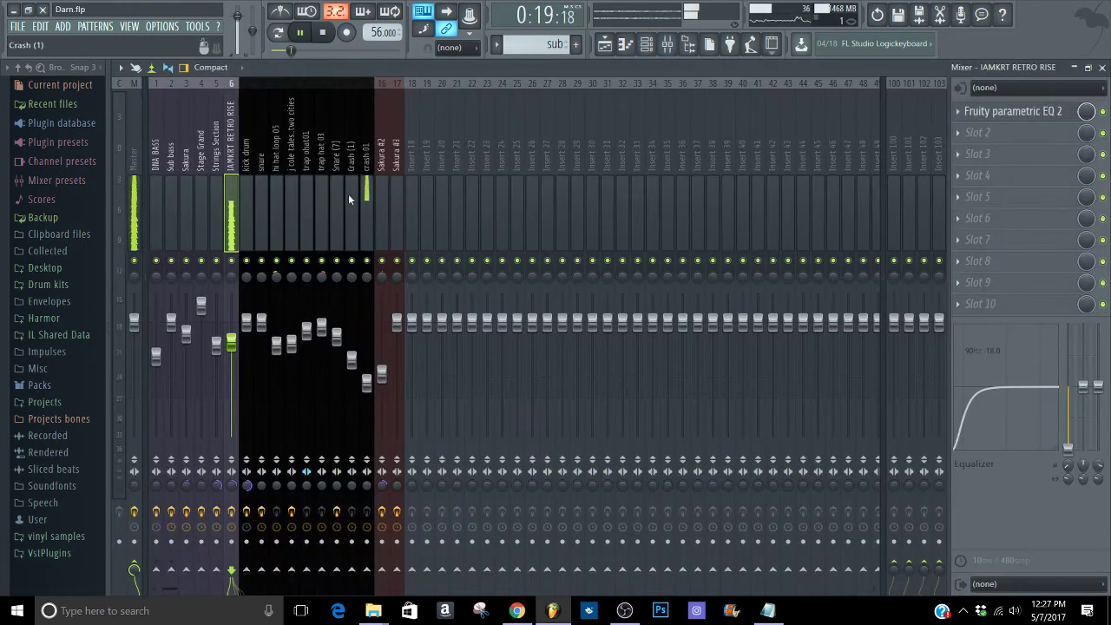
{"action": "left_click", "coordinate": [366, 193]}
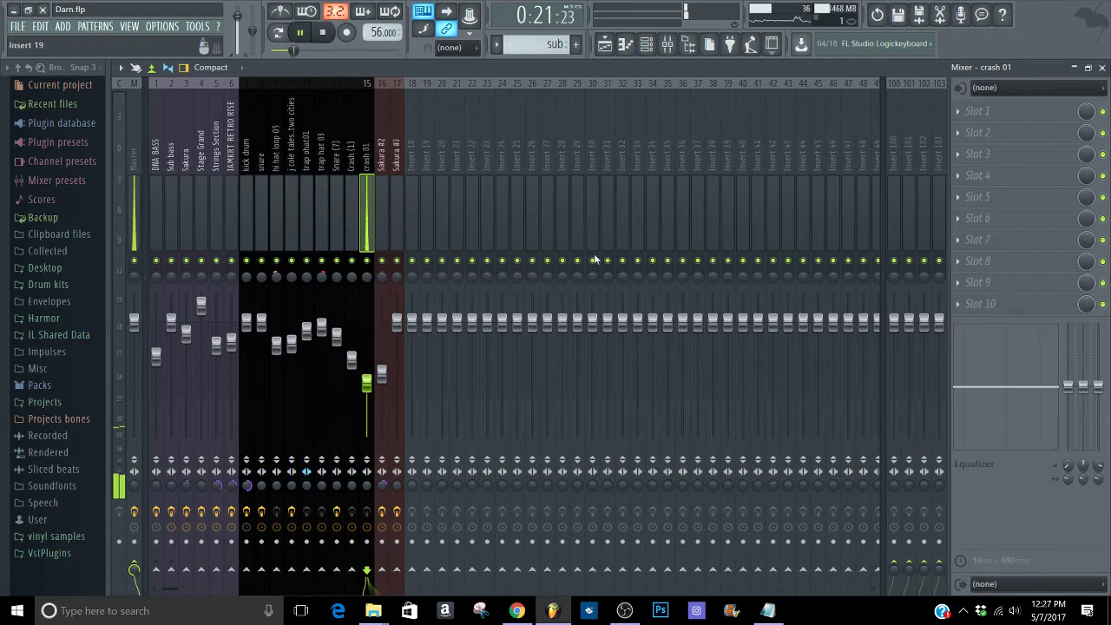
{"action": "key", "text": "space"}
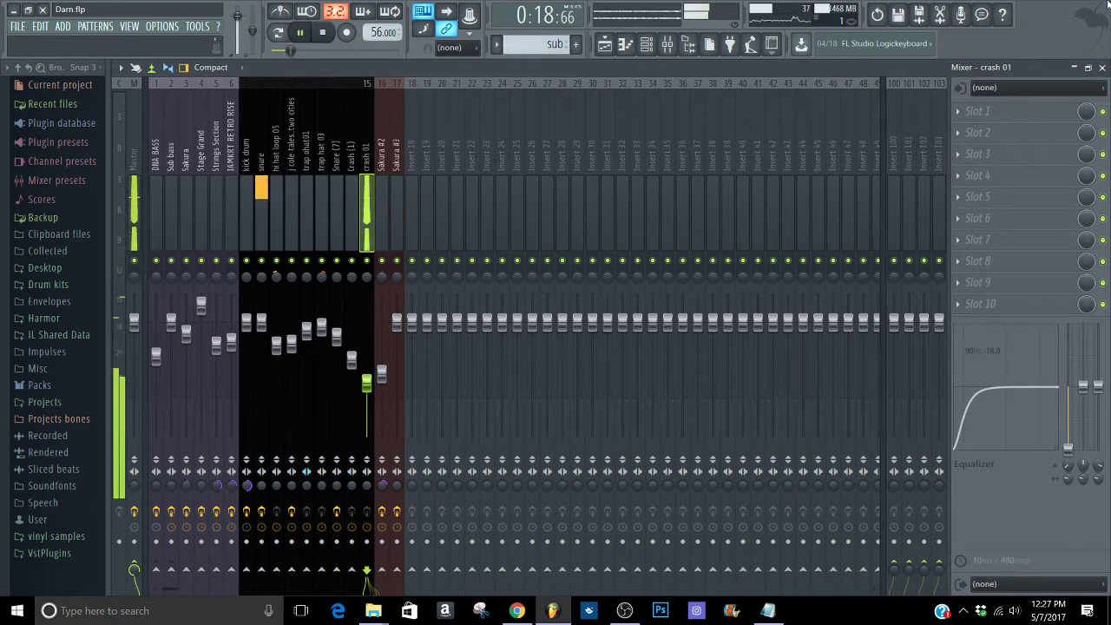
{"action": "left_click", "coordinate": [1102, 68]}
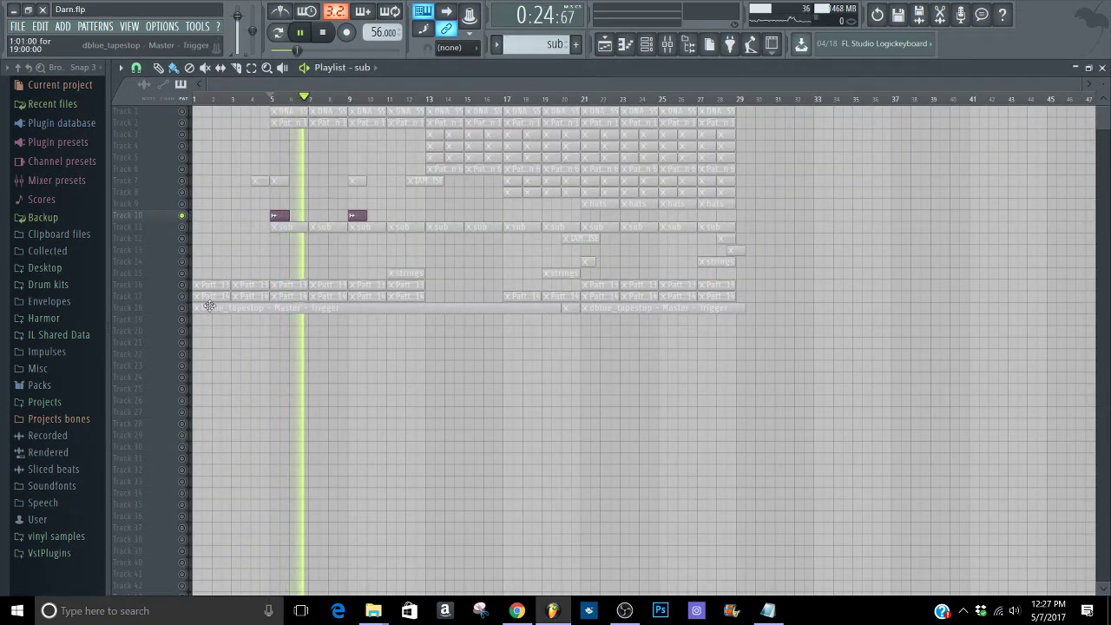
- Solo the strings on playlist Track 15, play them from bar 11, and bring up the mixer and channel rack
{"action": "right_click", "coordinate": [182, 274]}
{"action": "left_click", "coordinate": [389, 101]}
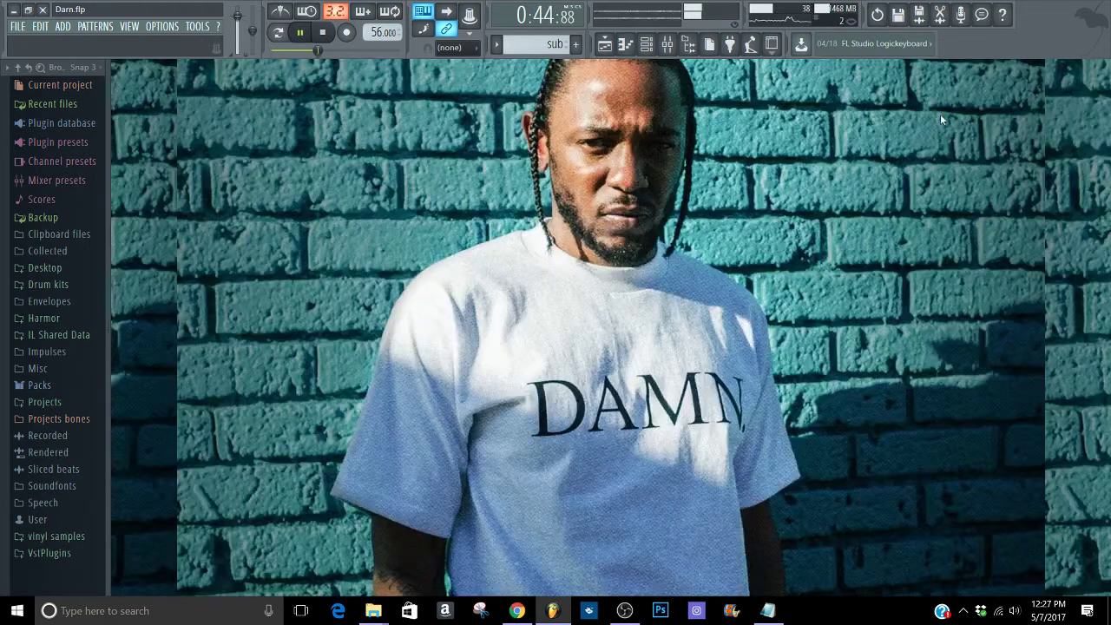
{"action": "left_click", "coordinate": [667, 43]}
{"action": "left_click", "coordinate": [667, 43]}
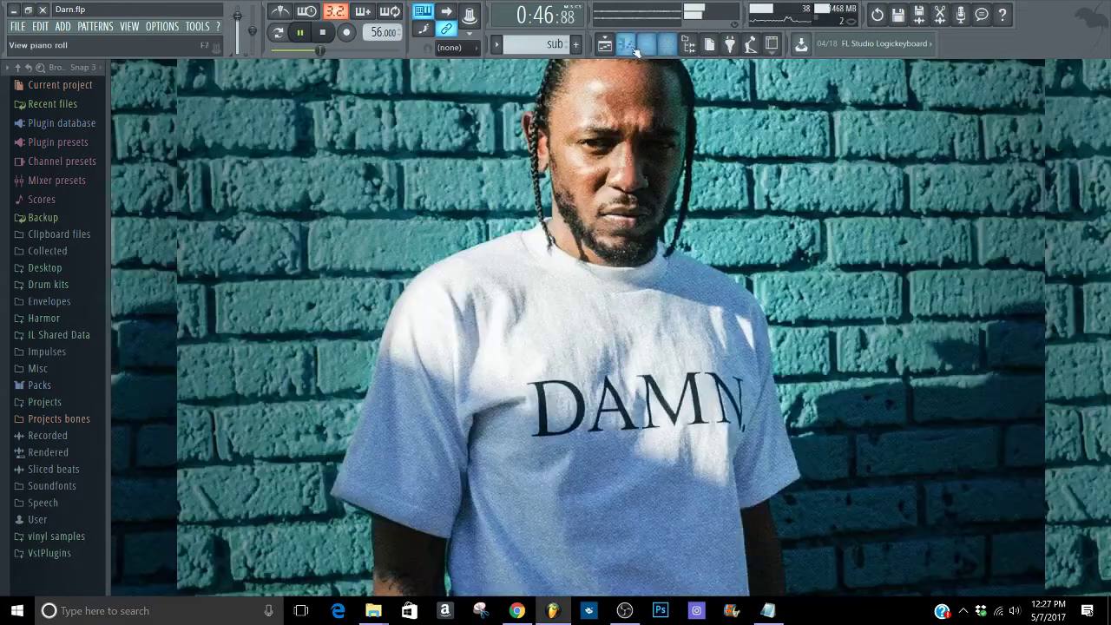
{"action": "left_click", "coordinate": [625, 43]}
{"action": "left_click", "coordinate": [604, 43]}
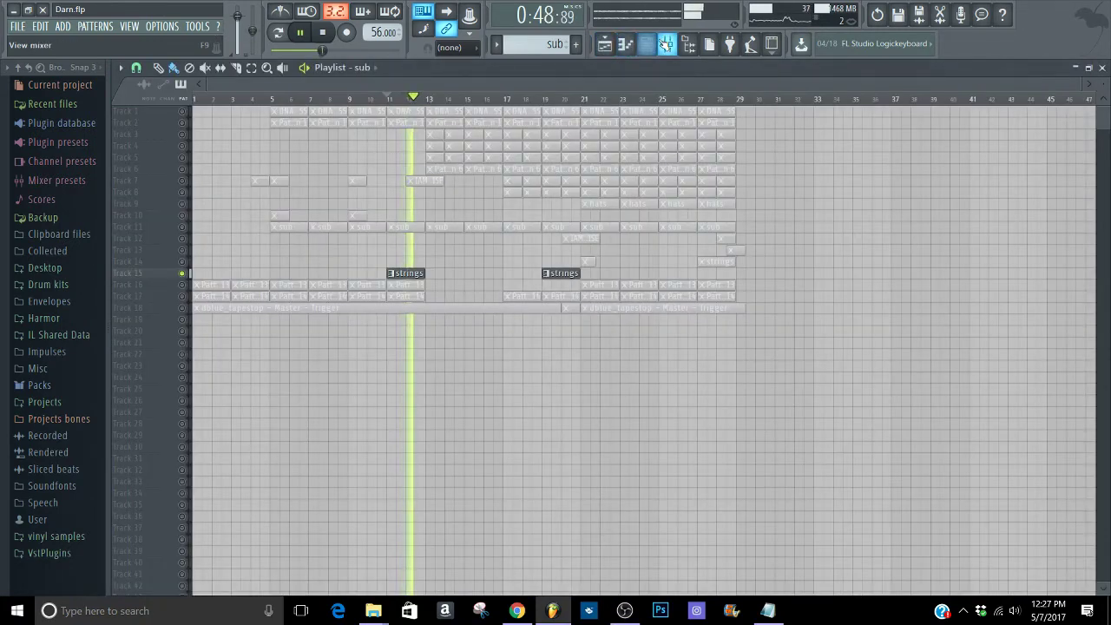
{"action": "left_click", "coordinate": [667, 43]}
{"action": "left_click", "coordinate": [646, 43]}
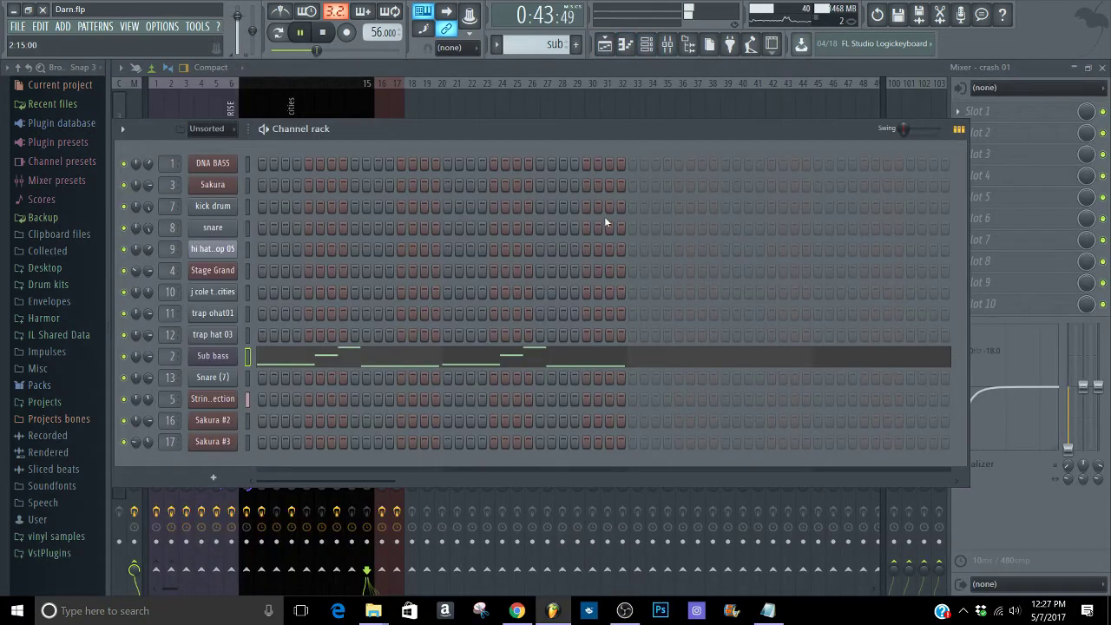
- Select the strings pattern, view its DirectWave Strings Section instrument, and show all of its notes in the piano roll
{"action": "scroll", "coordinate": [520, 47], "scroll_direction": "down", "scroll_amount": 2}
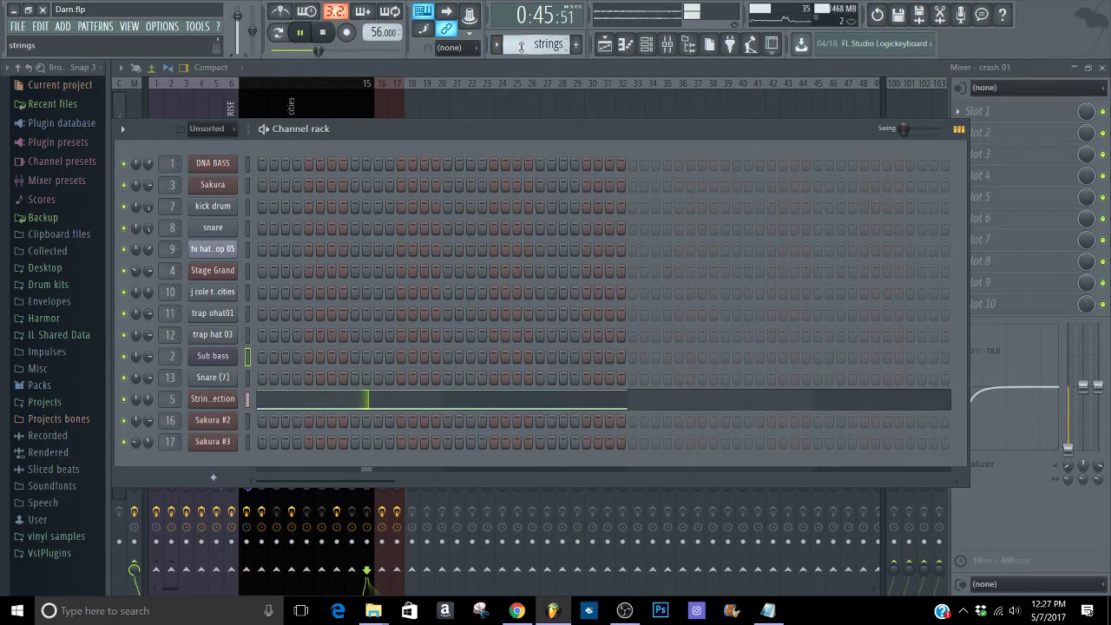
{"action": "left_click", "coordinate": [210, 400]}
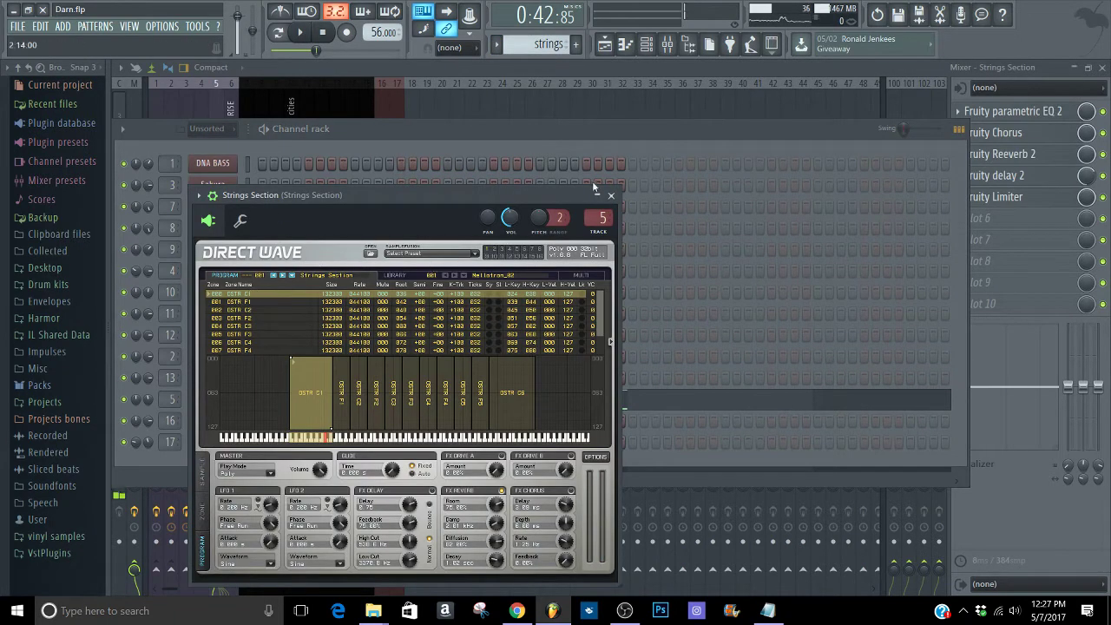
{"action": "left_click", "coordinate": [612, 196]}
{"action": "left_click", "coordinate": [435, 405]}
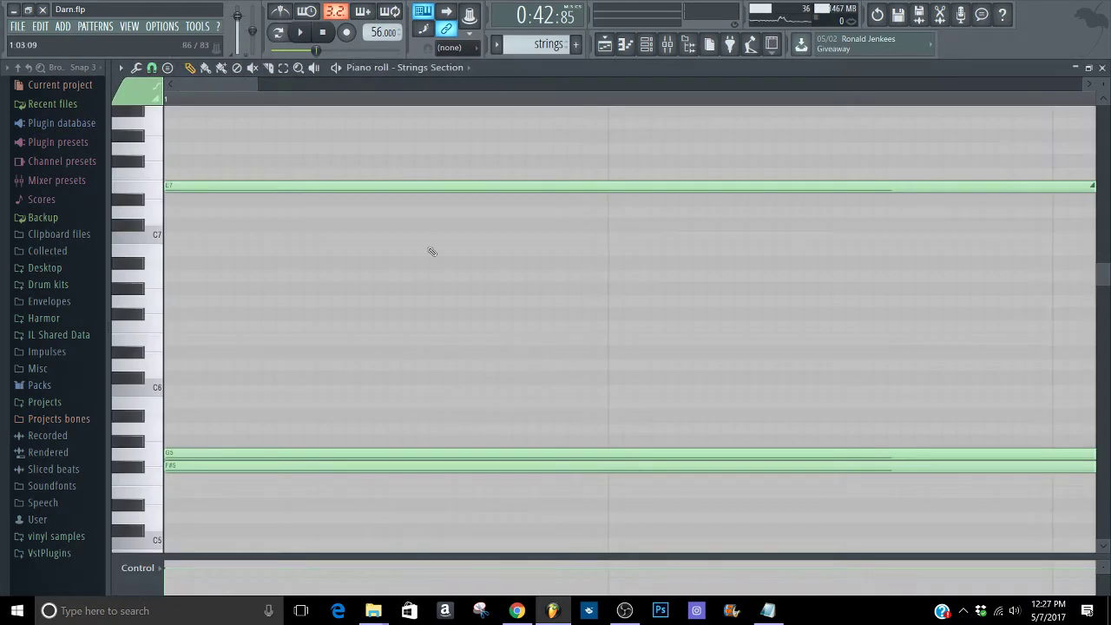
{"action": "left_click_drag", "start_coordinate": [262, 83], "coordinate": [957, 83]}
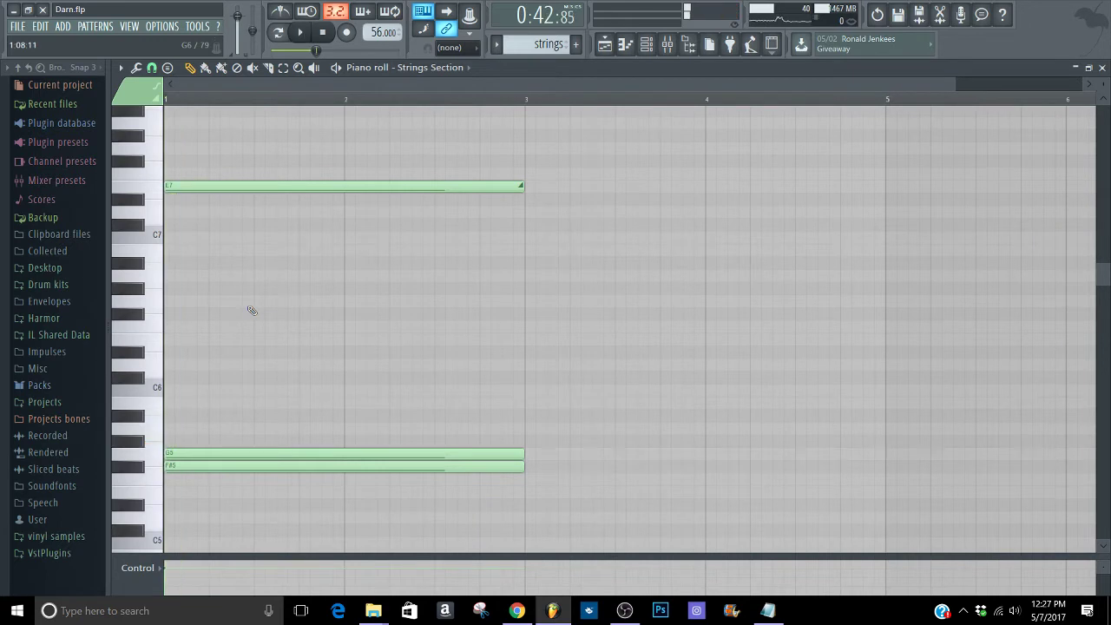
- Delete the E7 note from the strings pattern and play the remaining G5 and F#5 notes
{"action": "right_click", "coordinate": [183, 187]}
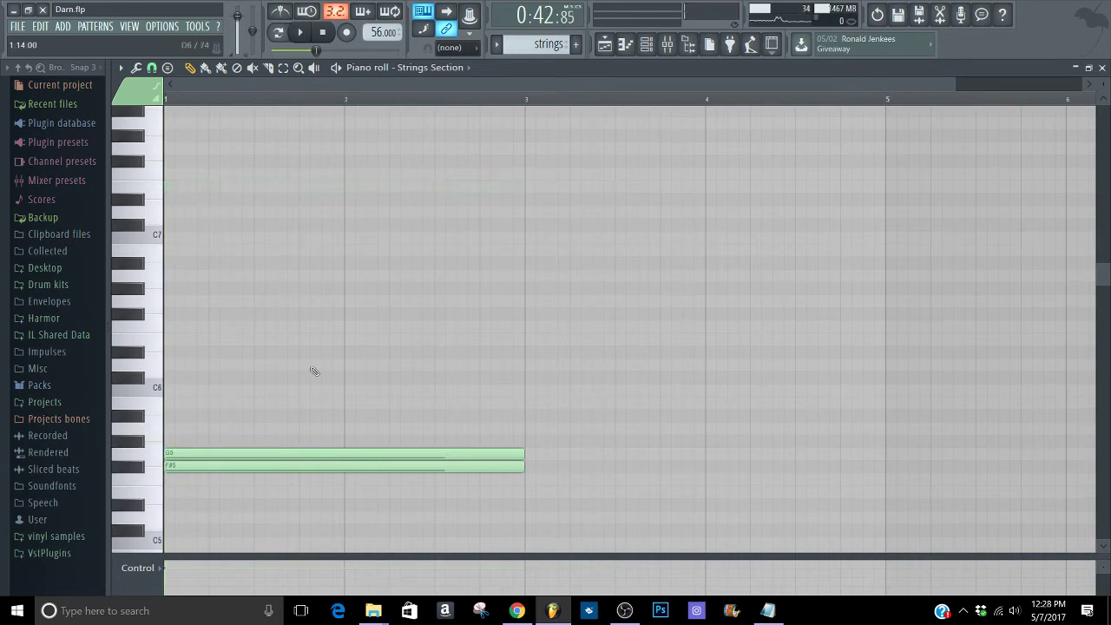
{"action": "key", "text": "space"}
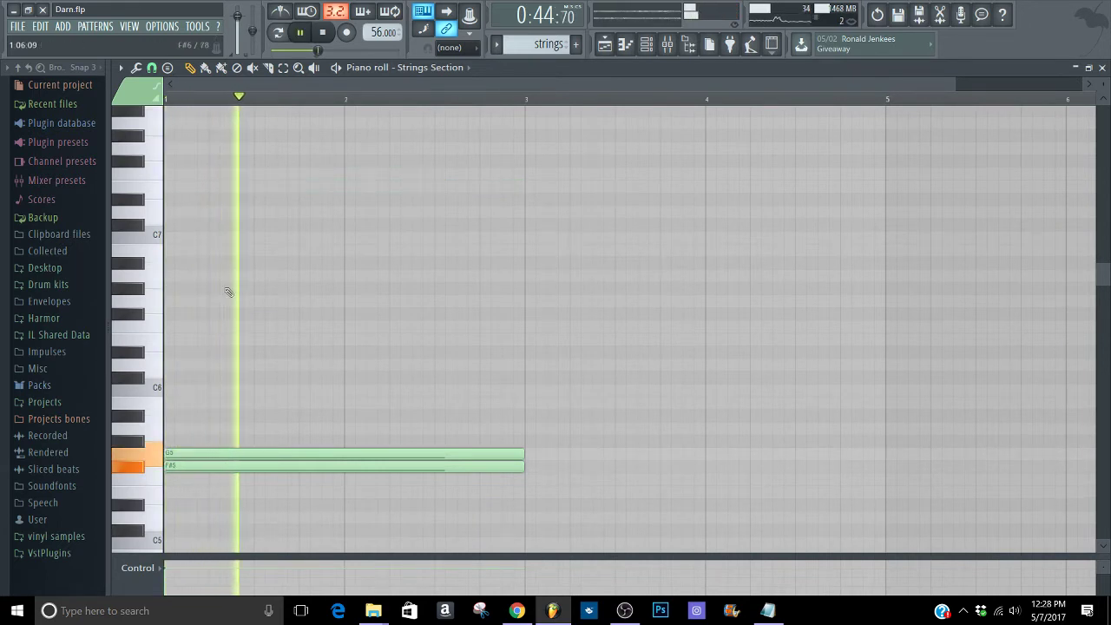
{"action": "key", "text": "space"}
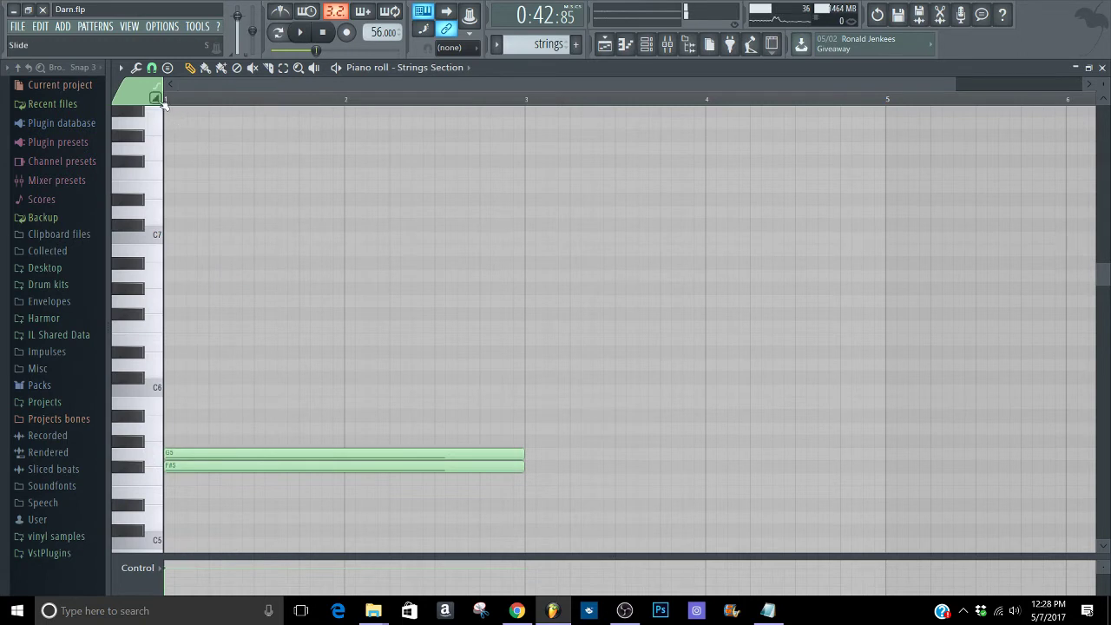
- Draw a two-bar high note above the strings' G5 and F#5, move it to F7 and replay the pattern from bar 1
{"action": "left_click", "coordinate": [167, 147]}
{"action": "left_click_drag", "start_coordinate": [165, 143], "coordinate": [522, 135]}
{"action": "key", "text": "space"}
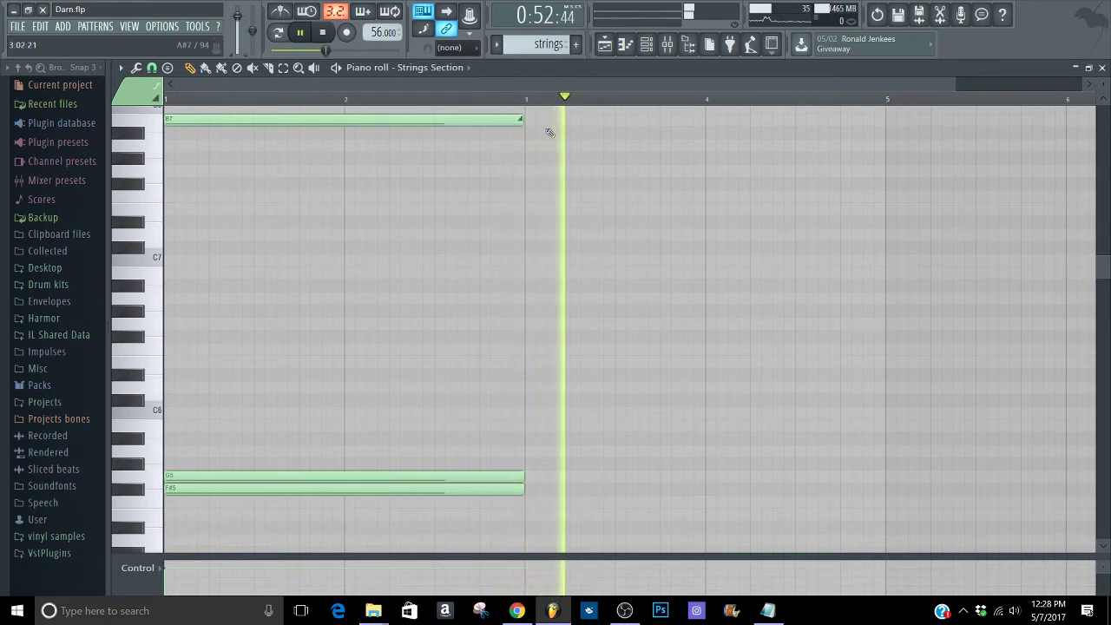
{"action": "left_click_drag", "start_coordinate": [463, 128], "coordinate": [451, 185]}
{"action": "left_click", "coordinate": [167, 99]}
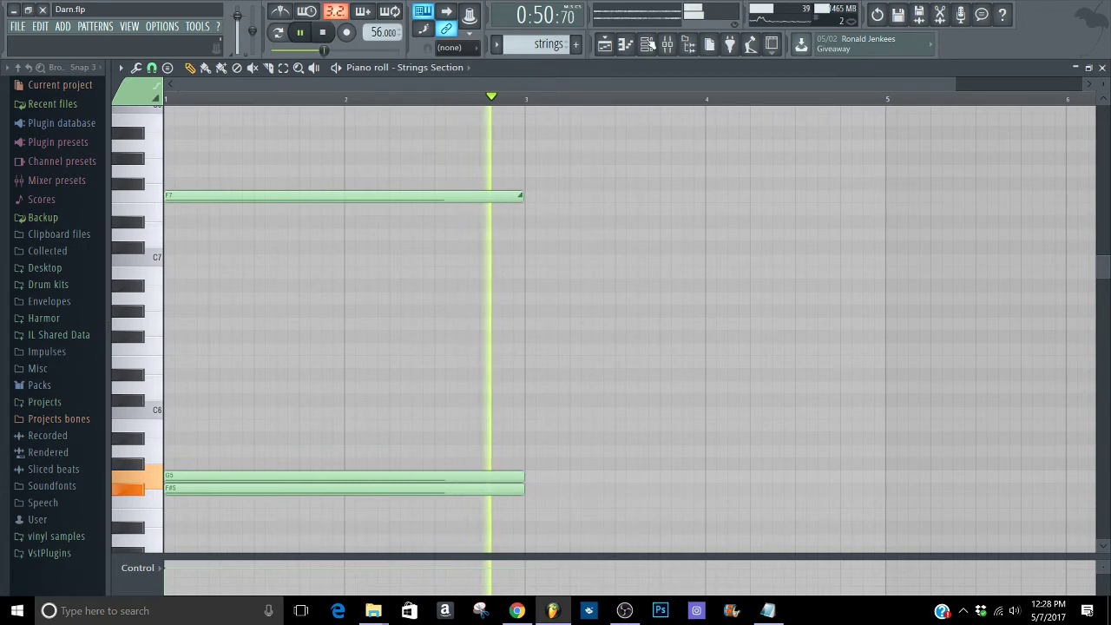
- View the Fruity parametric EQ 2 curve on the Strings Section mixer track and enable Fruity Chorus
{"action": "left_click", "coordinate": [605, 46]}
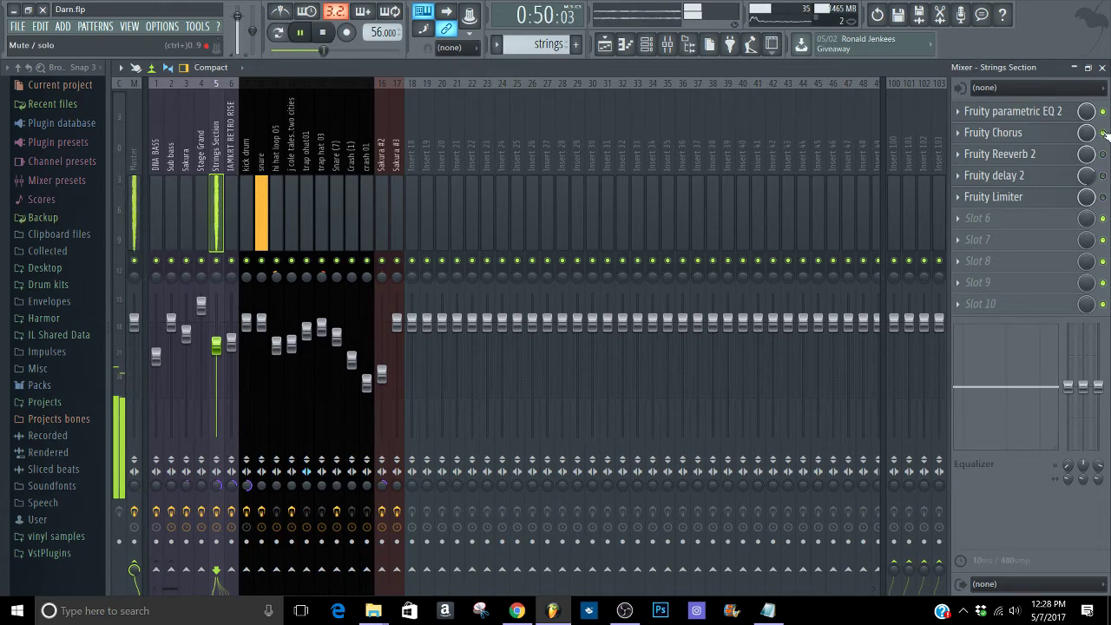
{"action": "left_click", "coordinate": [1065, 116]}
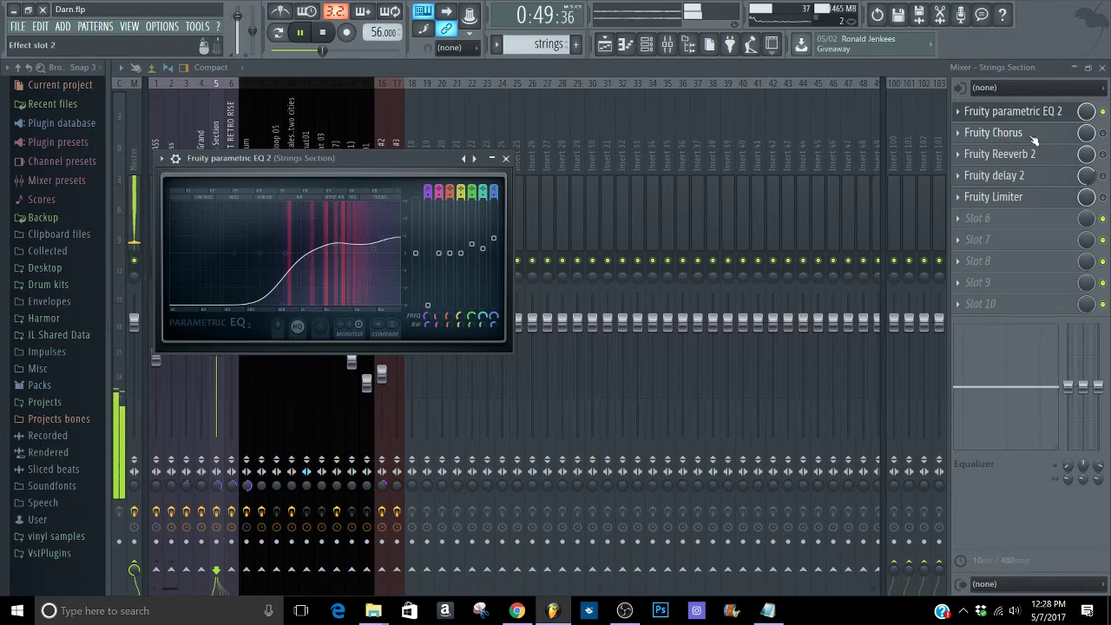
{"action": "left_click", "coordinate": [1036, 135]}
{"action": "left_click", "coordinate": [1036, 134]}
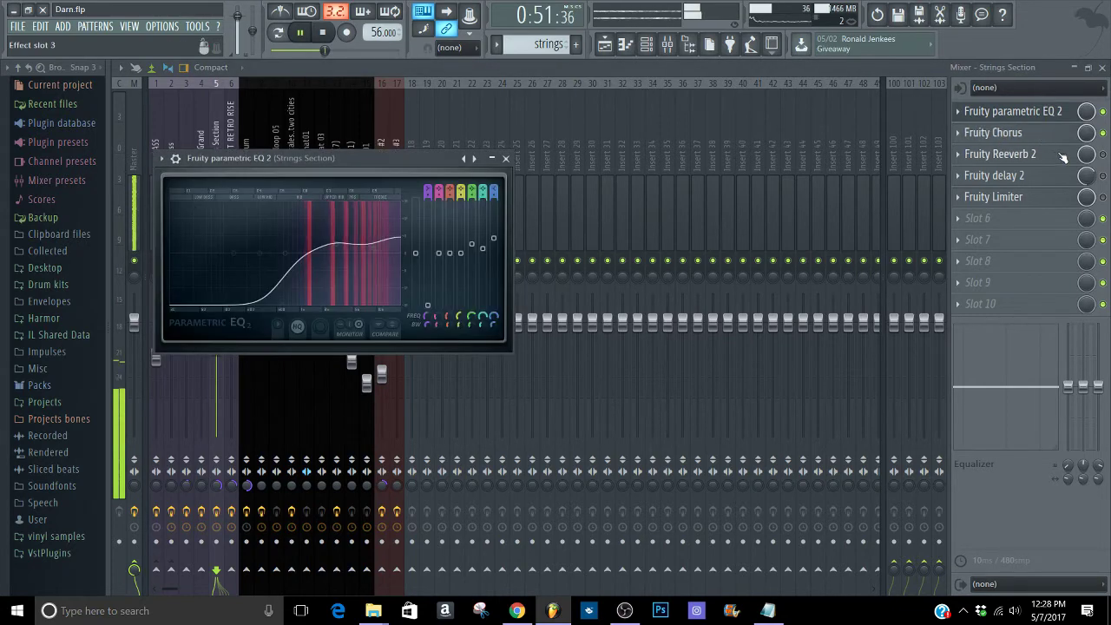
- Enable Fruity Reeverb 2 on the Strings Section track, view its settings, and restart playback to hear it
{"action": "left_click", "coordinate": [1066, 154]}
{"action": "left_click", "coordinate": [1054, 158]}
{"action": "left_click", "coordinate": [1055, 160]}
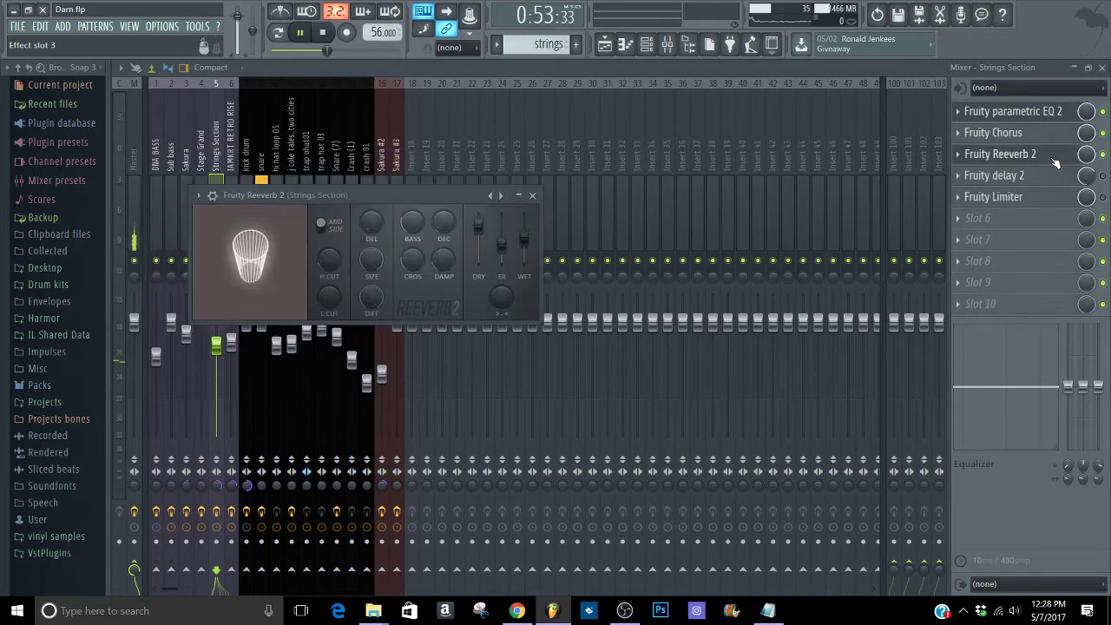
{"action": "key", "text": "space"}
{"action": "key", "text": "space"}
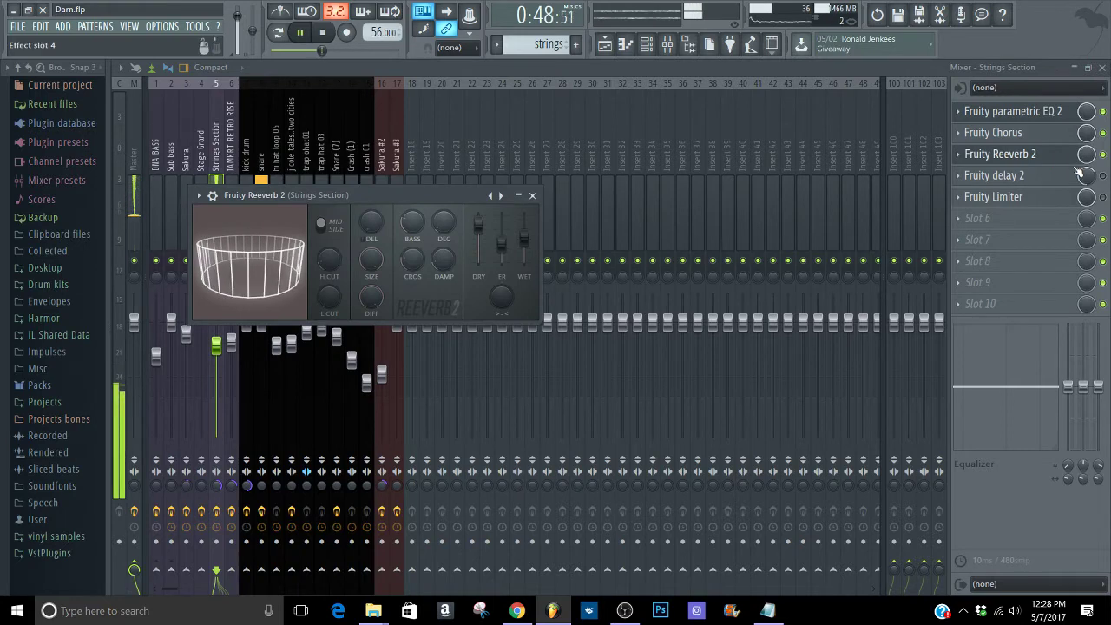
- Enable Fruity delay 2 and Fruity Limiter on the Strings Section track and show their settings
{"action": "left_click", "coordinate": [1046, 177]}
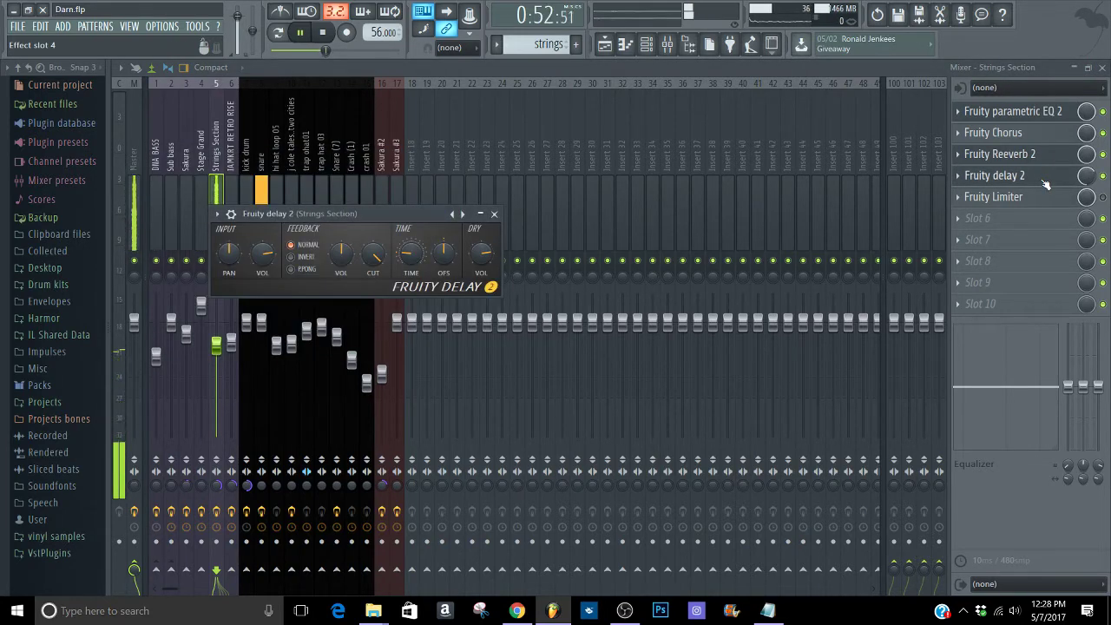
{"action": "left_click", "coordinate": [1075, 197]}
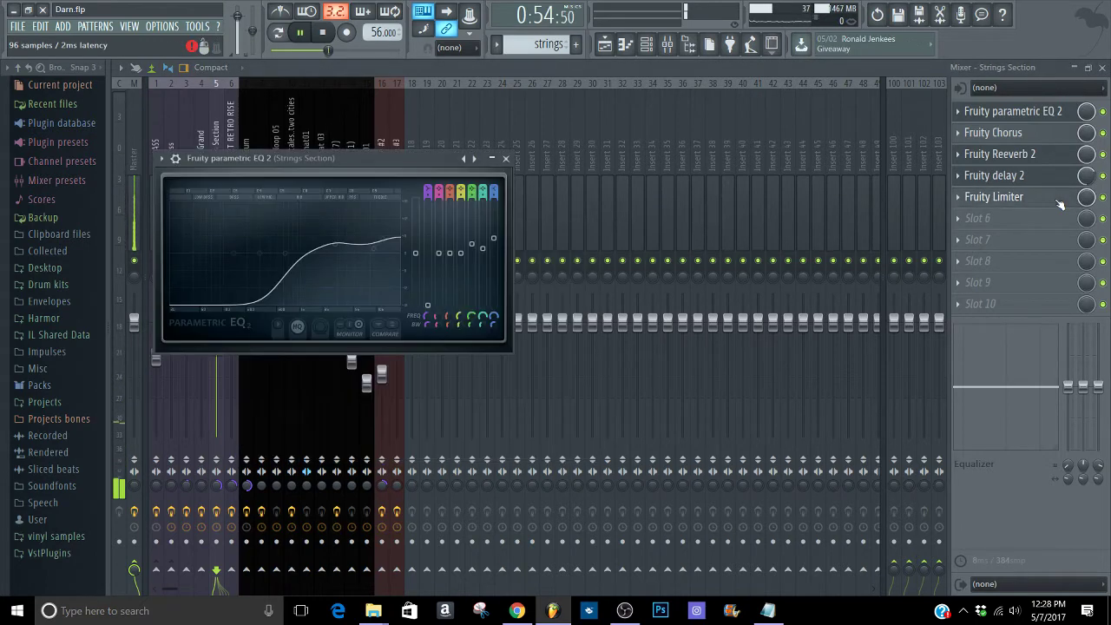
{"action": "left_click", "coordinate": [1059, 202]}
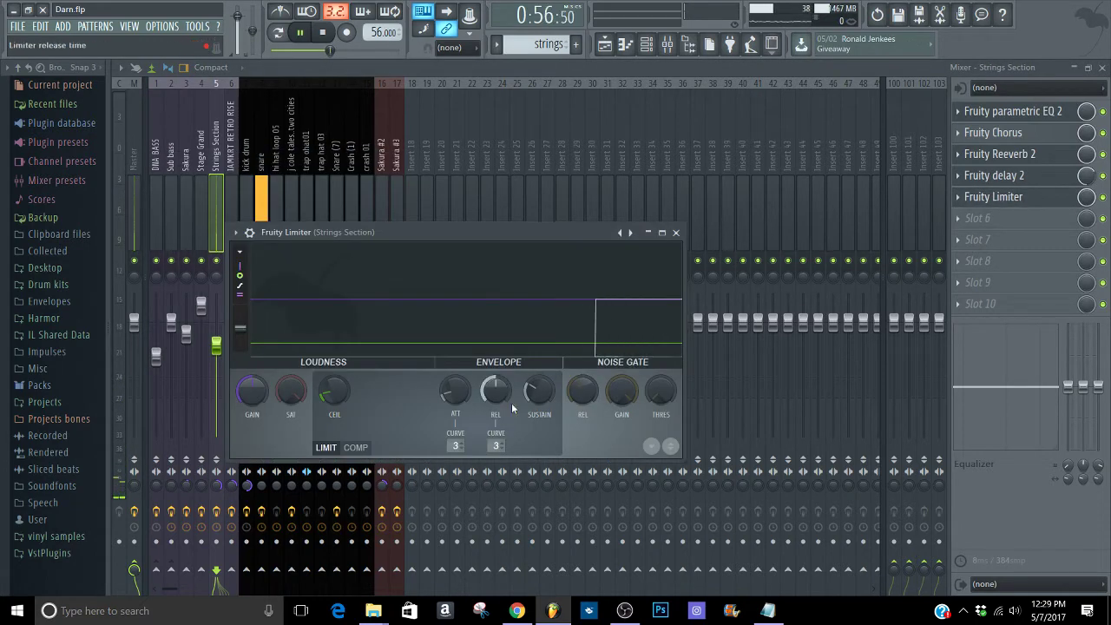
- Examine the Fruity Limiter's COMP and LIMIT settings while the strings play, and close the open effect windows
{"action": "left_click", "coordinate": [356, 447]}
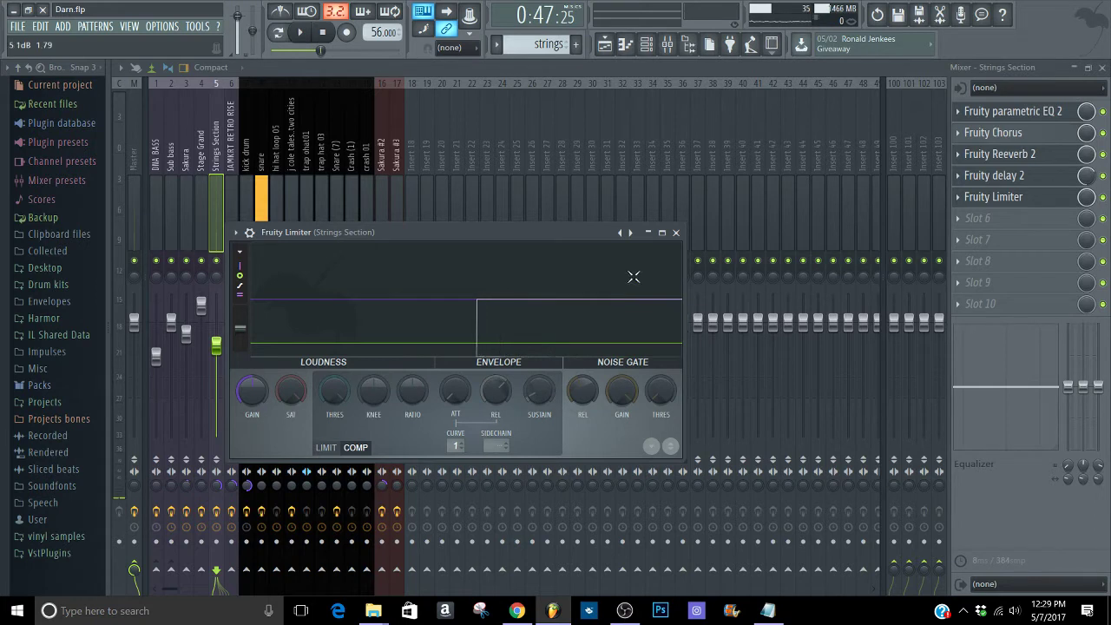
{"action": "left_click", "coordinate": [327, 447]}
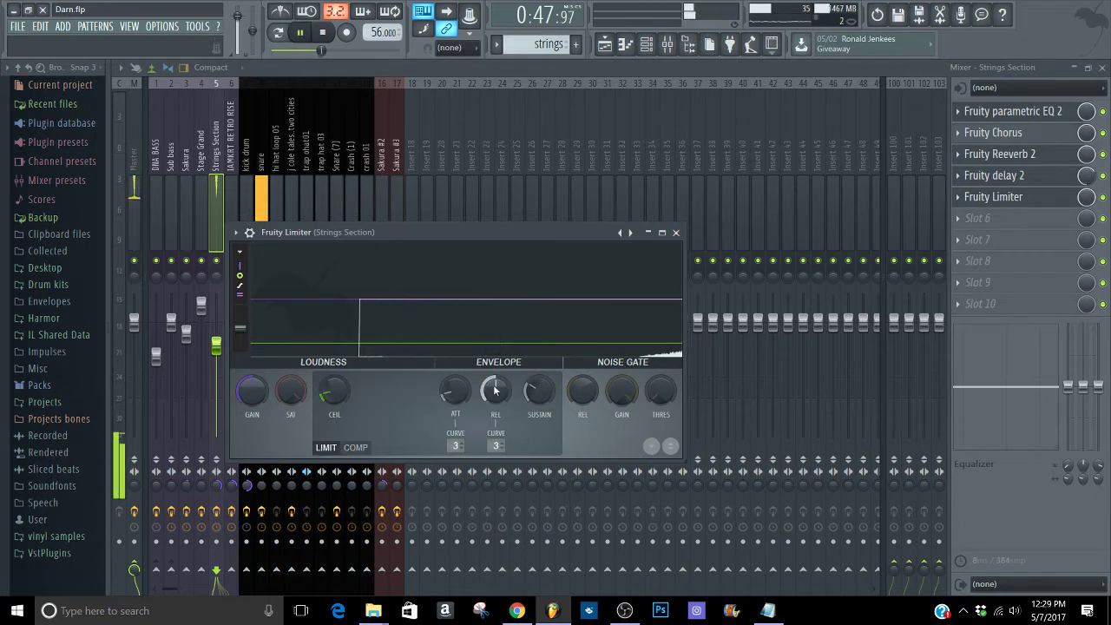
{"action": "left_click_drag", "start_coordinate": [334, 392], "coordinate": [334, 389]}
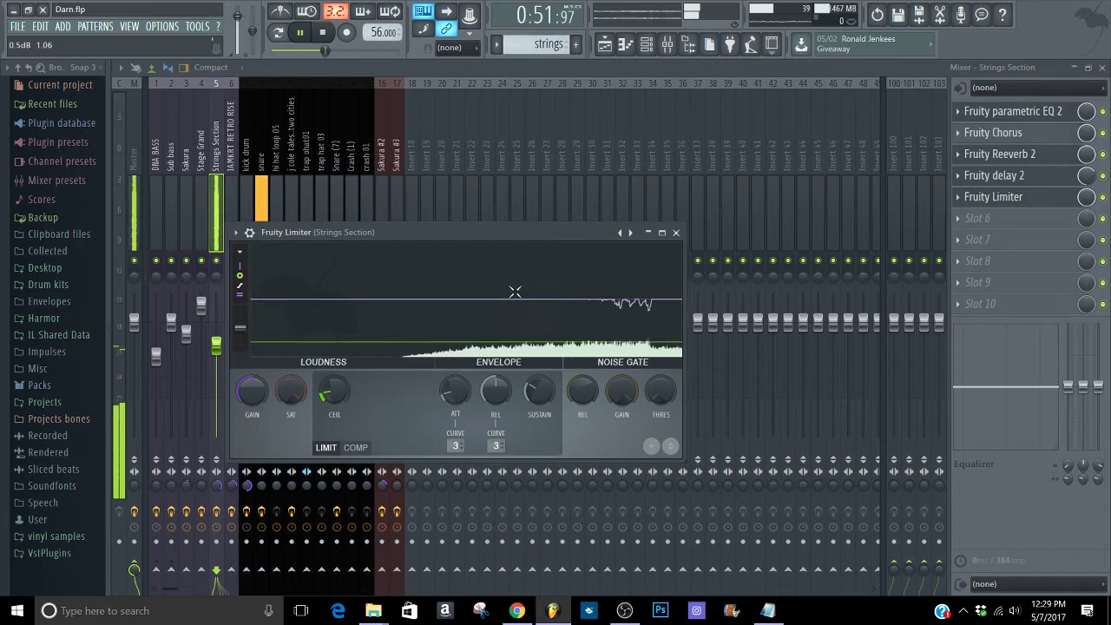
{"action": "left_click", "coordinate": [676, 232]}
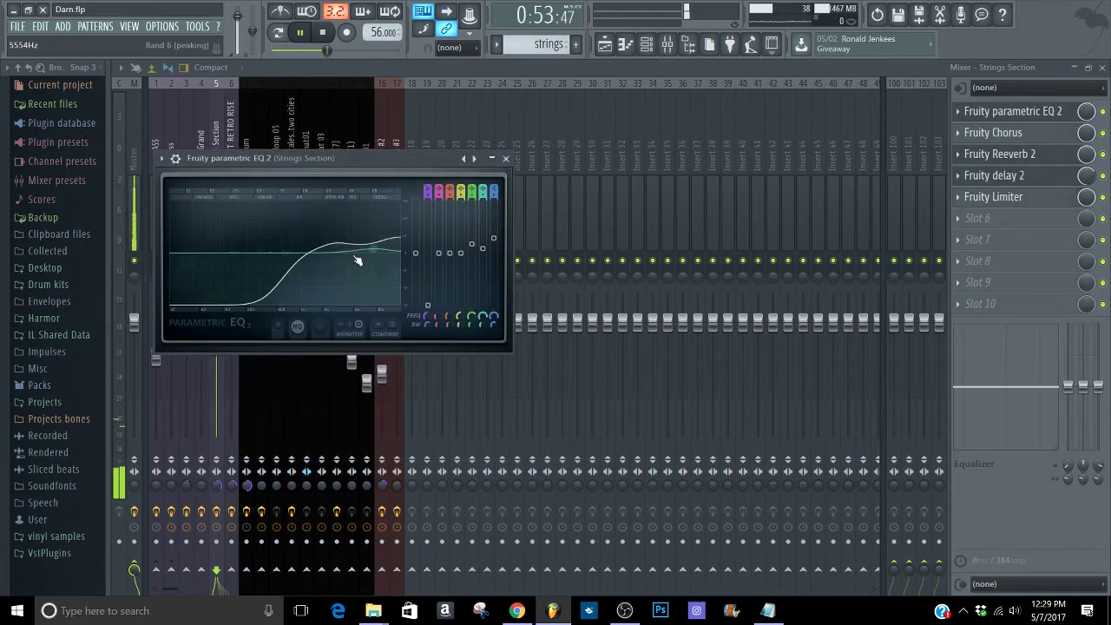
{"action": "left_click", "coordinate": [507, 159]}
{"action": "left_click", "coordinate": [495, 195]}
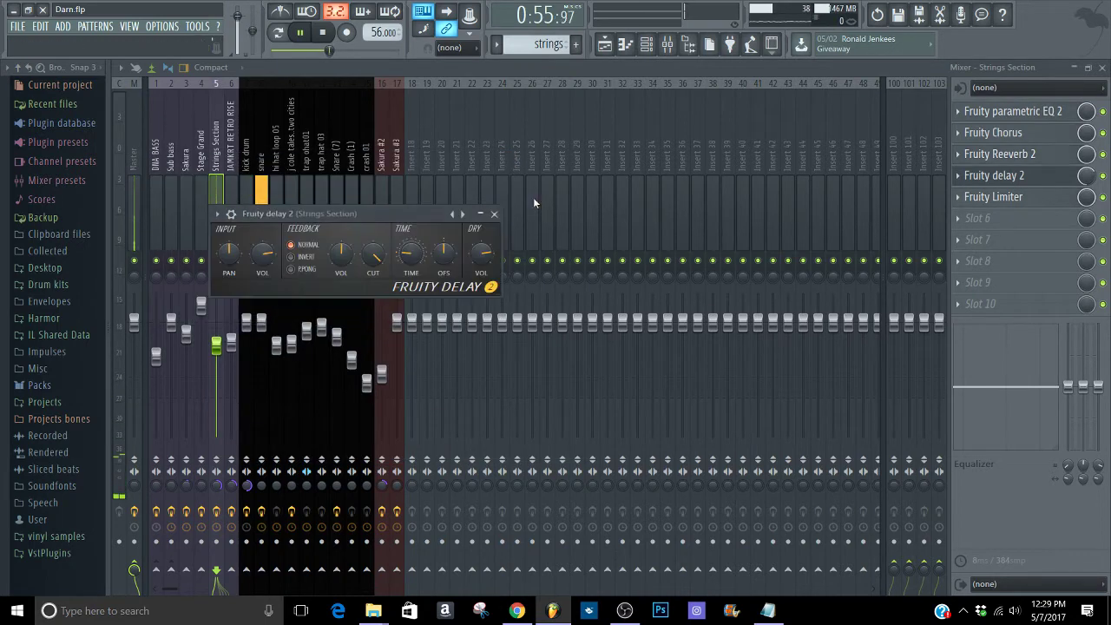
{"action": "left_click", "coordinate": [494, 215]}
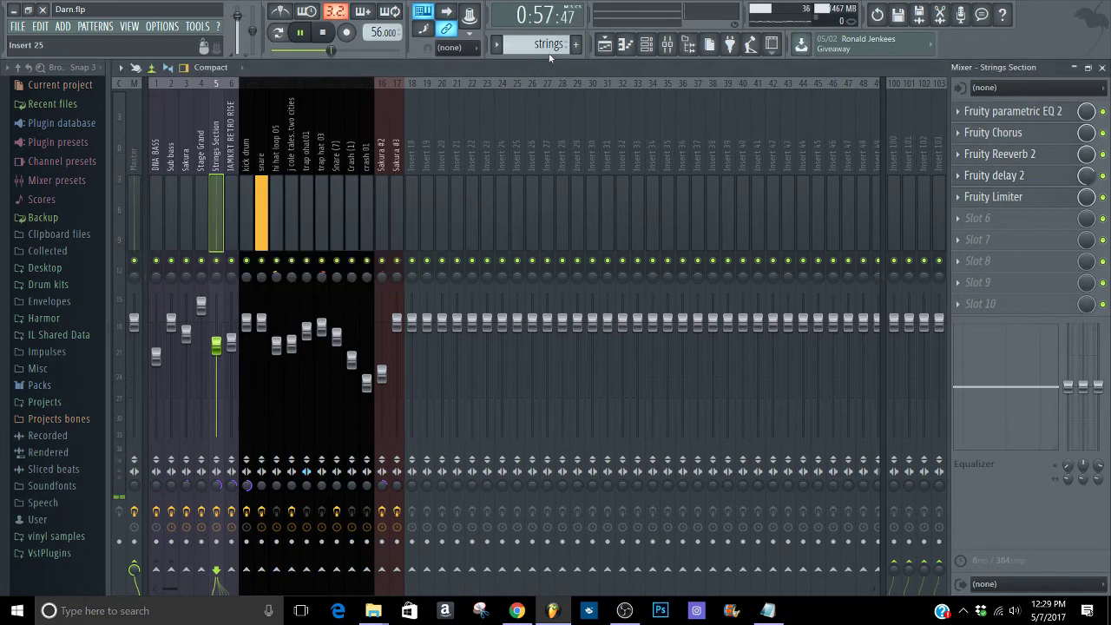
- Return to the playlist, unsolo Track 15, and play the full arrangement from about bar 12
{"action": "left_click", "coordinate": [605, 47]}
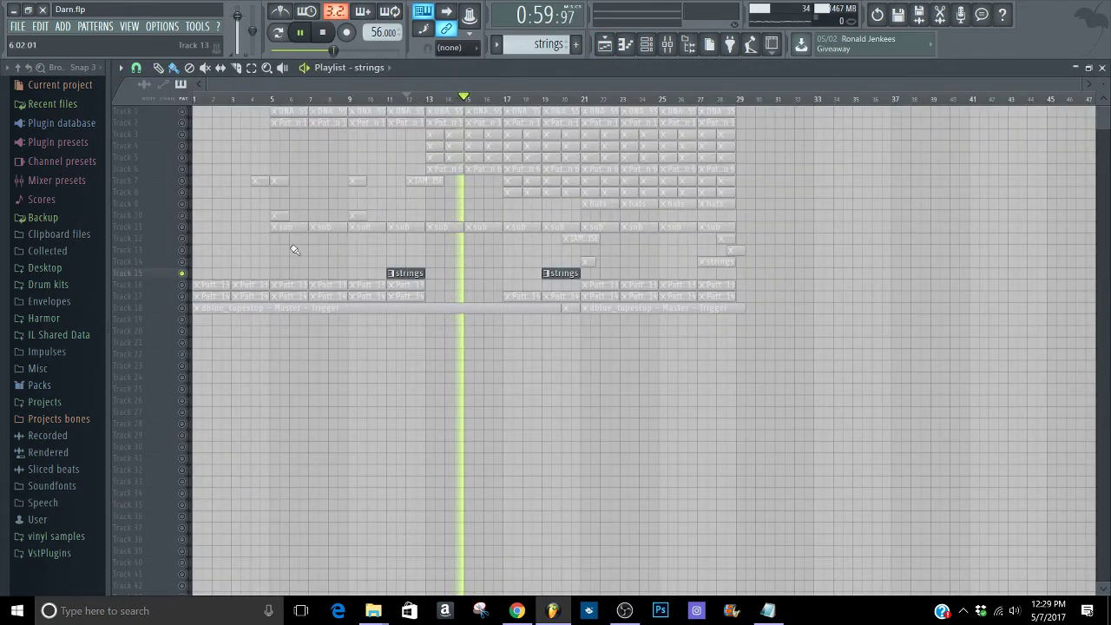
{"action": "right_click", "coordinate": [182, 273]}
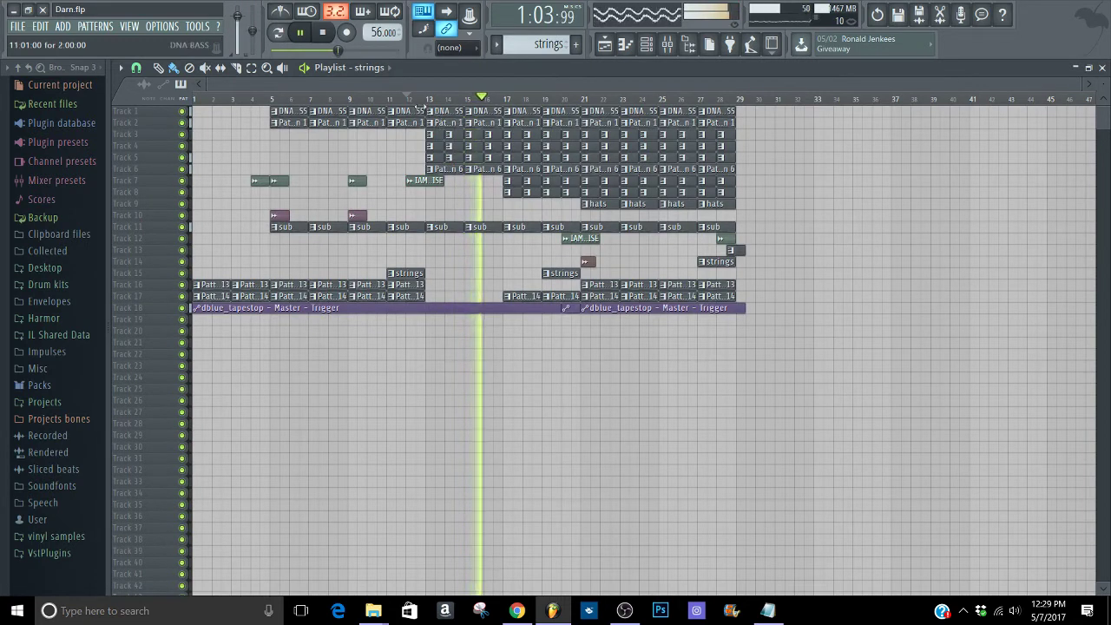
{"action": "left_click", "coordinate": [405, 98]}
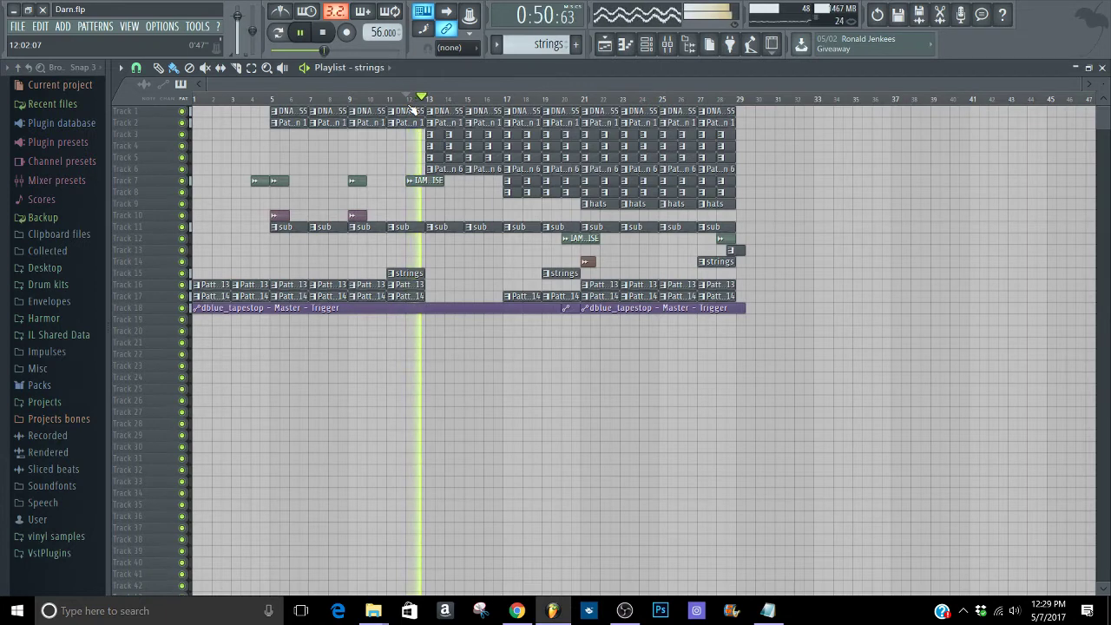
- Examine the effects on the mixer tracks from DNA BASS through Sakura #3 while the beat plays, and close the mixer
{"action": "left_click", "coordinate": [666, 44]}
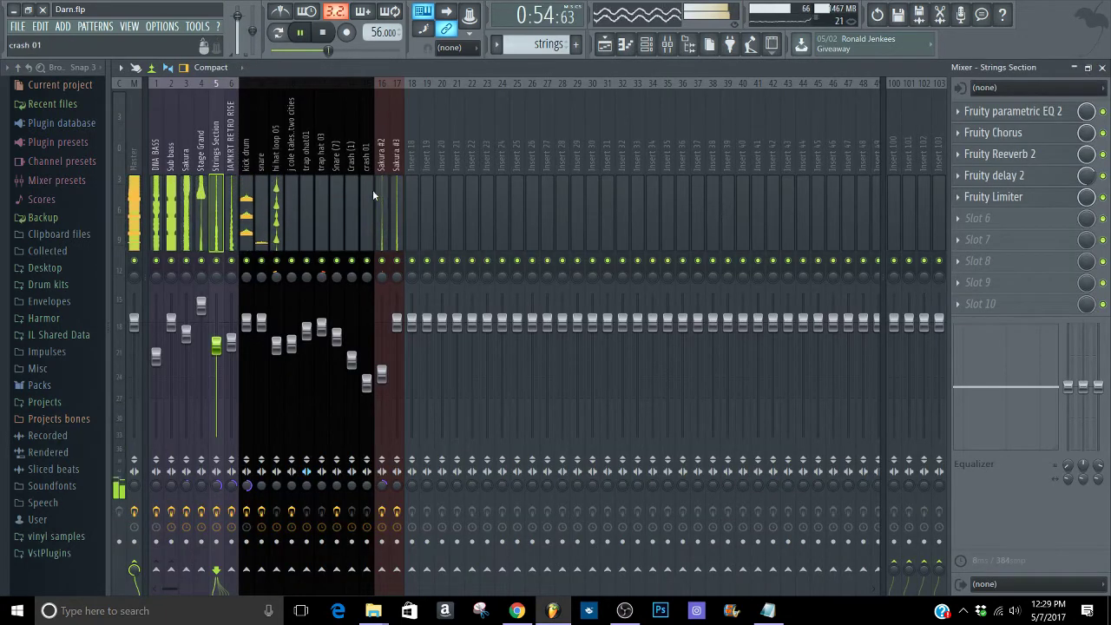
{"action": "left_click", "coordinate": [256, 200]}
{"action": "left_click", "coordinate": [185, 200]}
{"action": "left_click", "coordinate": [171, 200]}
{"action": "left_click", "coordinate": [155, 198]}
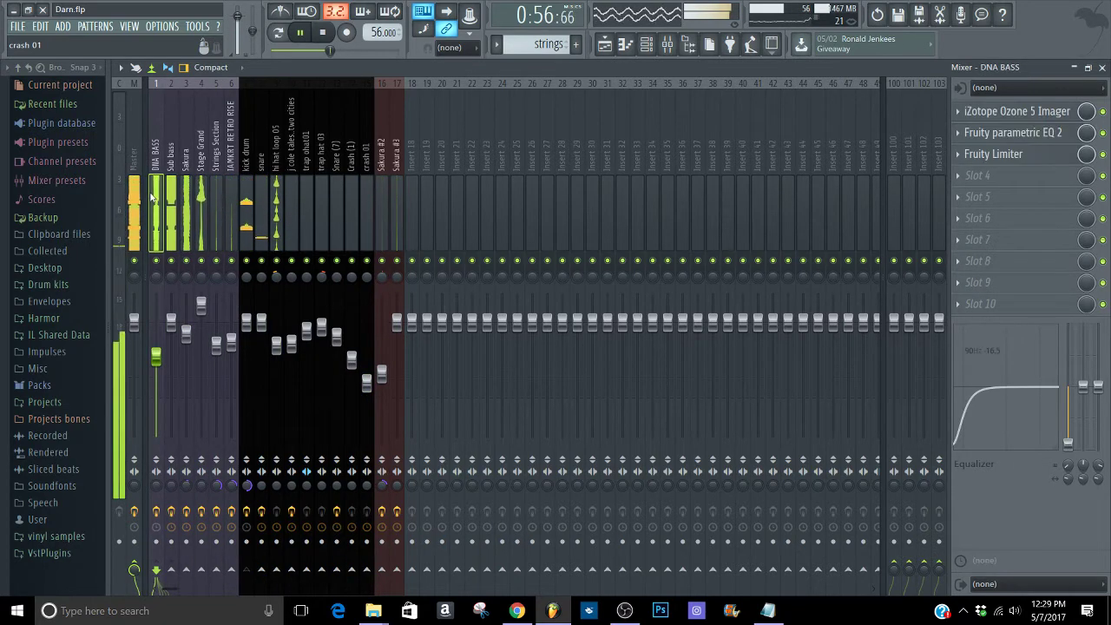
{"action": "left_click", "coordinate": [171, 200]}
{"action": "left_click", "coordinate": [186, 200]}
{"action": "left_click", "coordinate": [201, 200]}
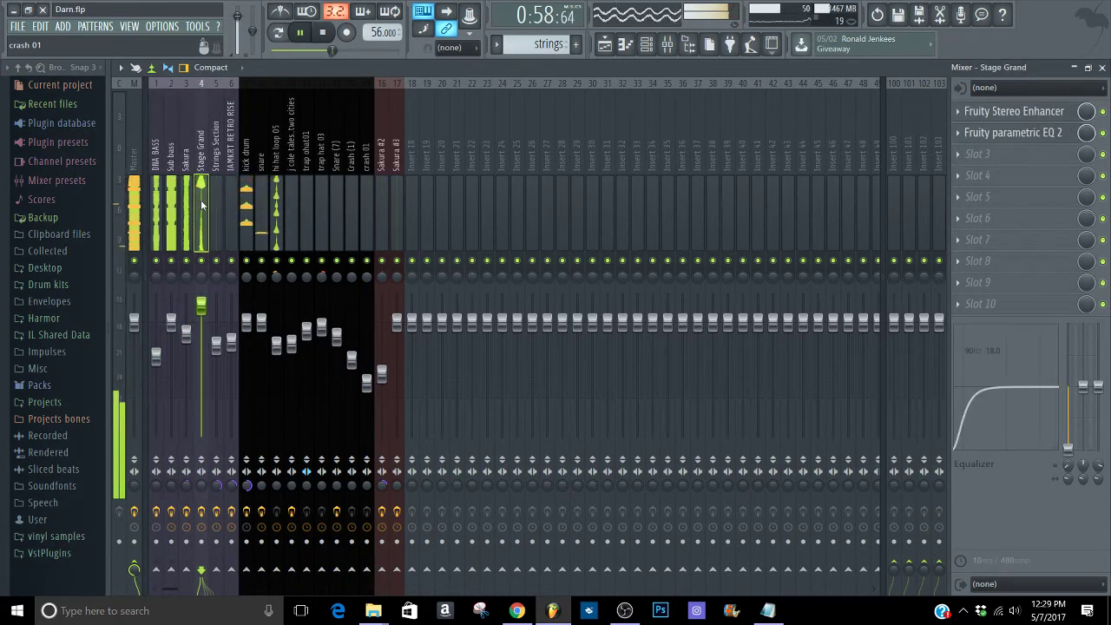
{"action": "left_click", "coordinate": [211, 204]}
{"action": "left_click", "coordinate": [231, 205]}
{"action": "left_click", "coordinate": [200, 206]}
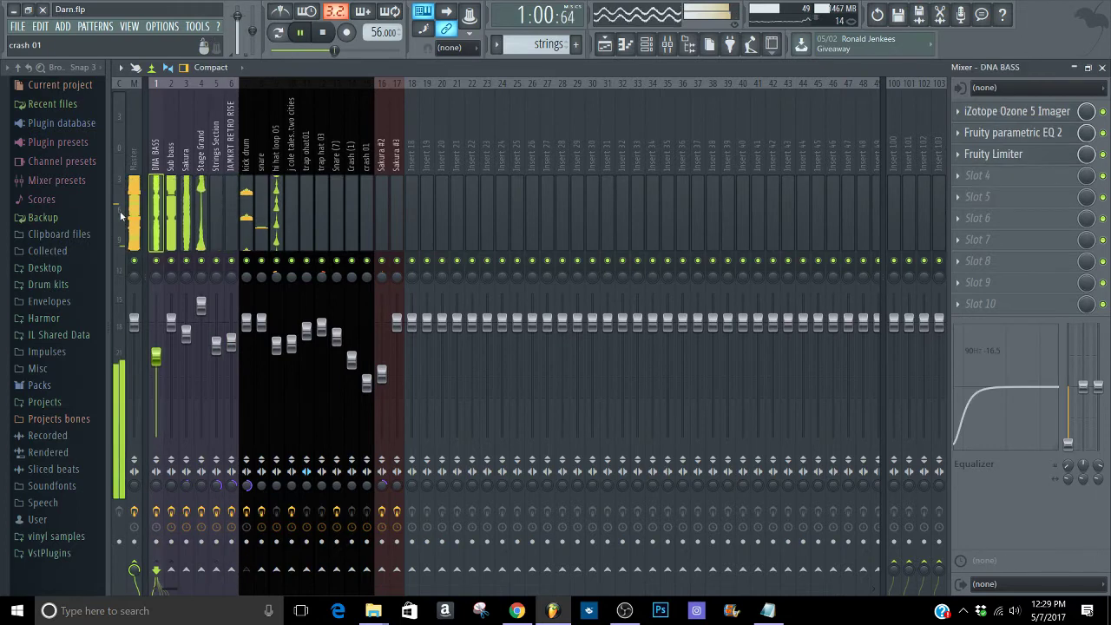
{"action": "left_click", "coordinate": [348, 199]}
{"action": "left_click", "coordinate": [366, 200]}
{"action": "left_click", "coordinate": [398, 205]}
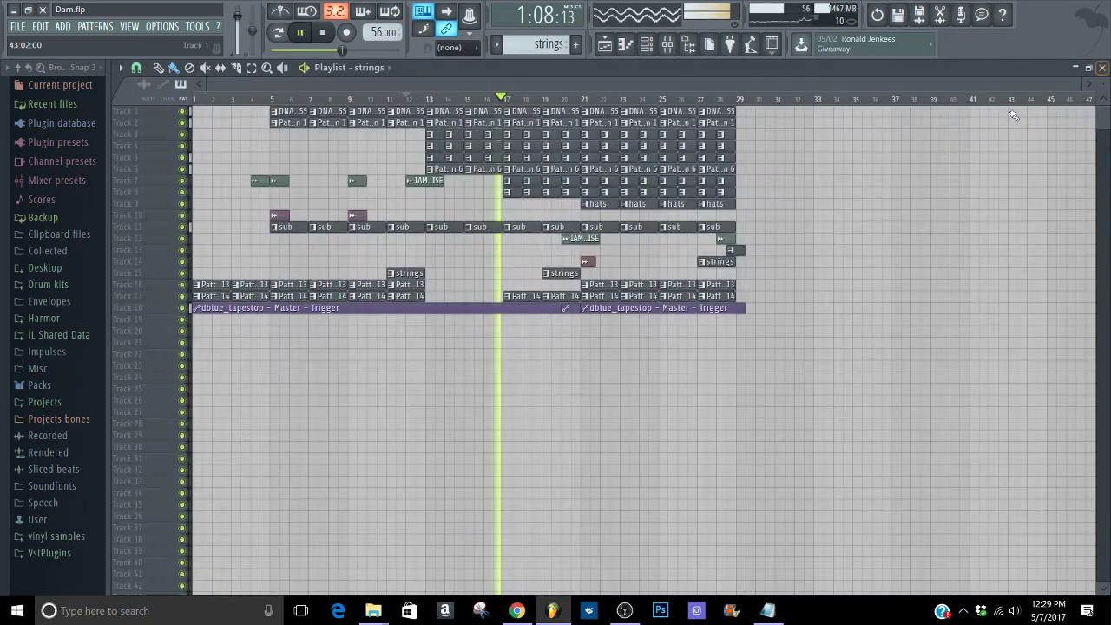
{"action": "left_click", "coordinate": [1102, 67]}
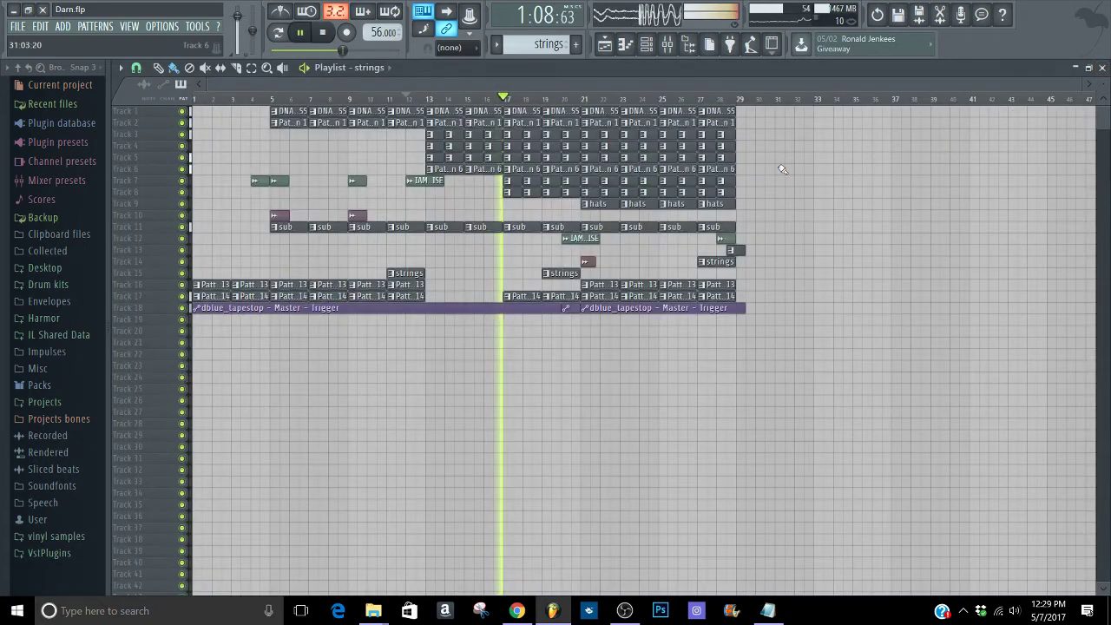
- Create a new empty pattern named KEEP IT SIMPLE
{"action": "key", "text": "F4"}
{"action": "type", "text": "KEE"}
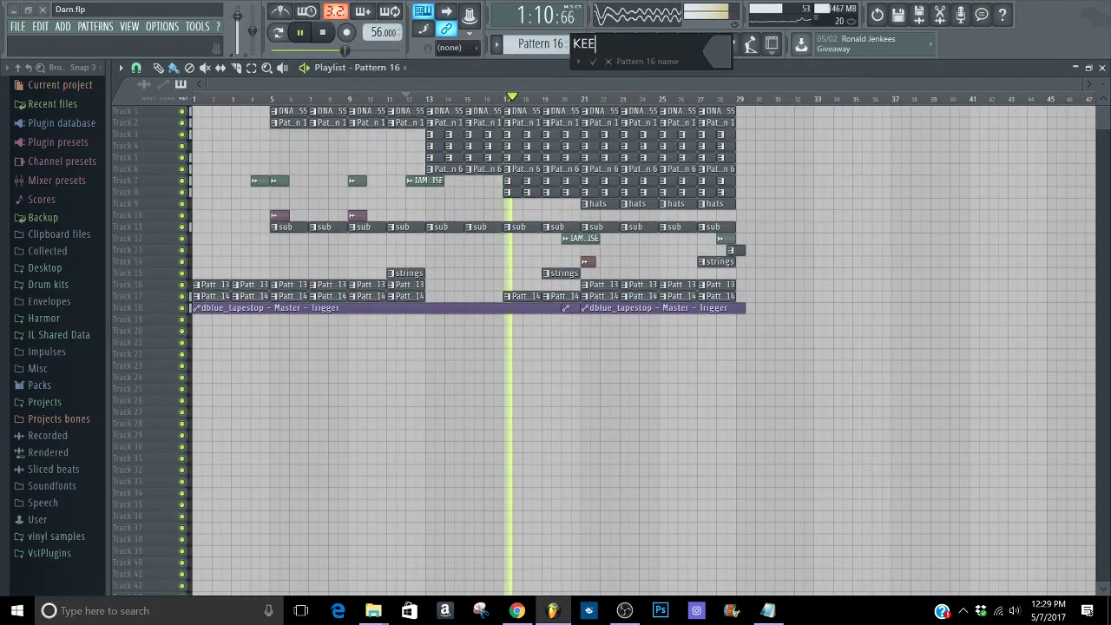
{"action": "type", "text": "P IT SIMPLE"}
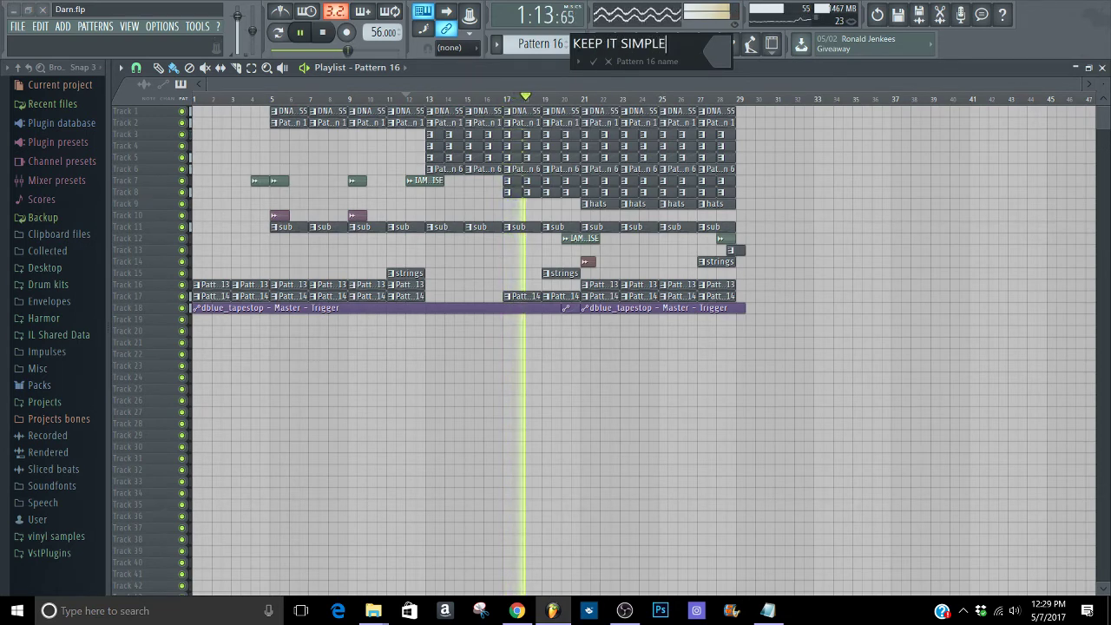
{"action": "key", "text": "Return"}
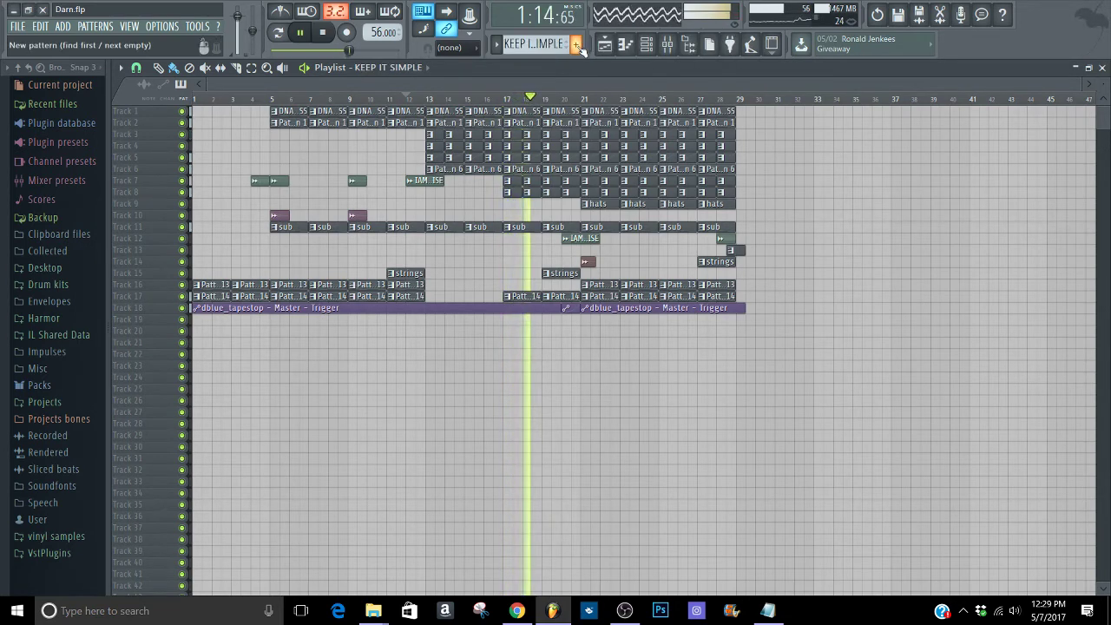
- Open iZotope Ozone 5 on the mixer's Master track, close its Preset Manager, and compare the beat with Ozone bypassed and active
{"action": "left_click", "coordinate": [666, 43]}
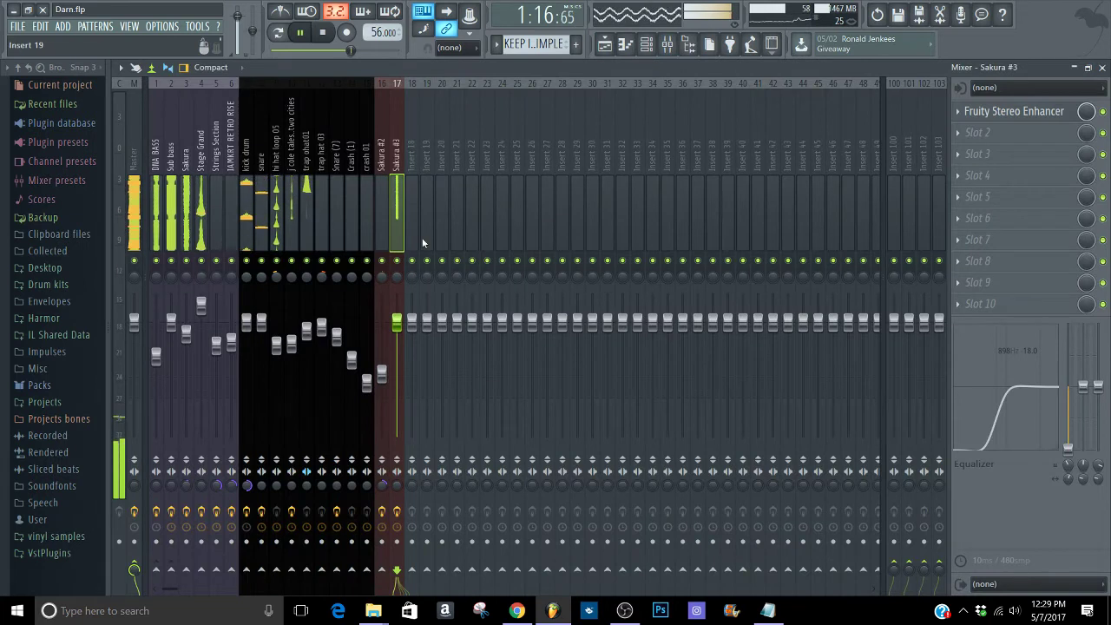
{"action": "key", "text": "Home"}
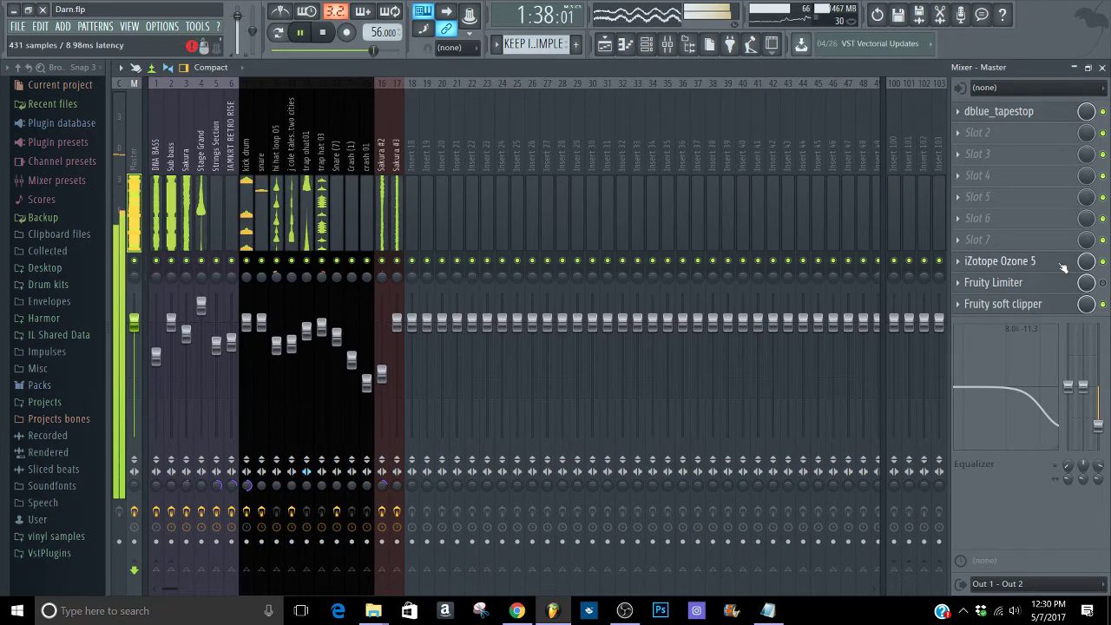
{"action": "left_click", "coordinate": [1000, 261]}
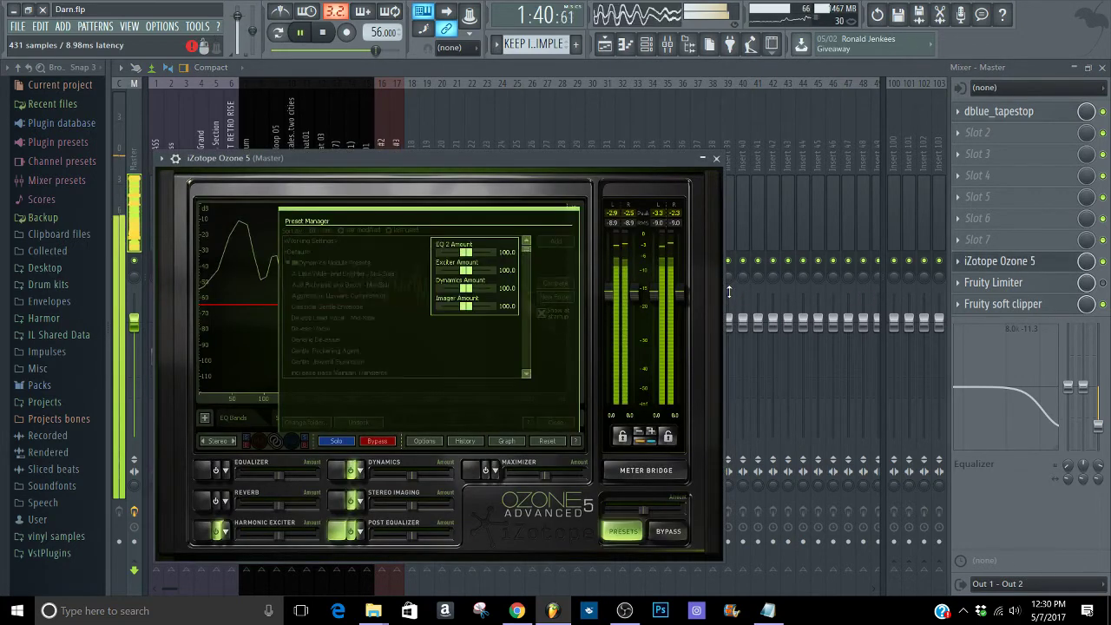
{"action": "left_click", "coordinate": [555, 422]}
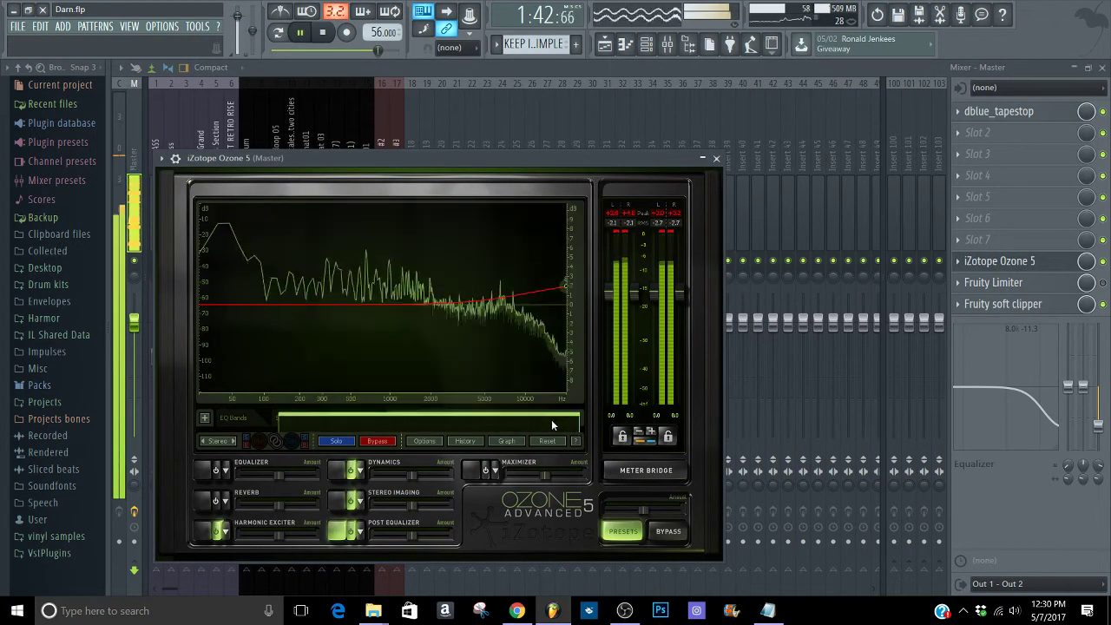
{"action": "left_click", "coordinate": [677, 533]}
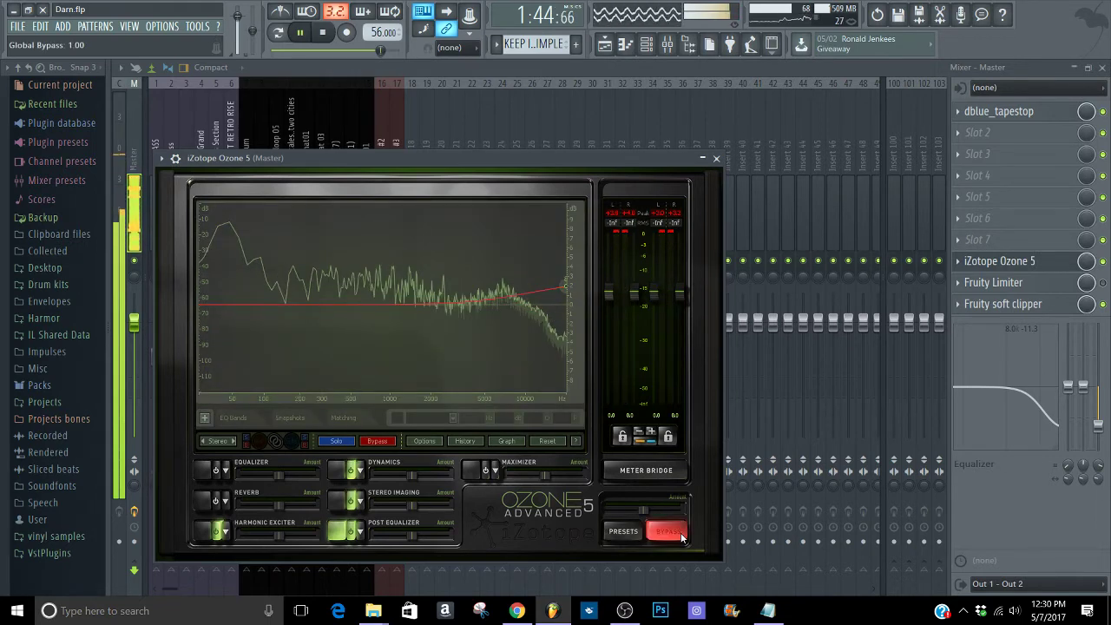
{"action": "left_click", "coordinate": [683, 538]}
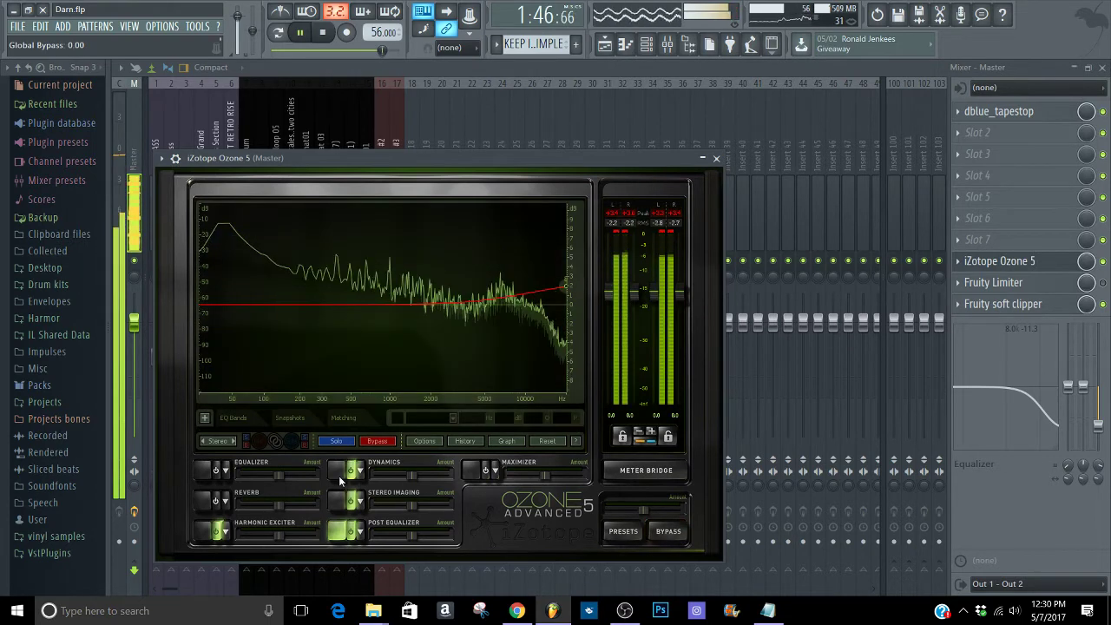
- Examine the limiter, compressor and gate settings of the frequency bands in Ozone's Dynamics module while the beat plays, and stop playback
{"action": "left_click", "coordinate": [338, 474]}
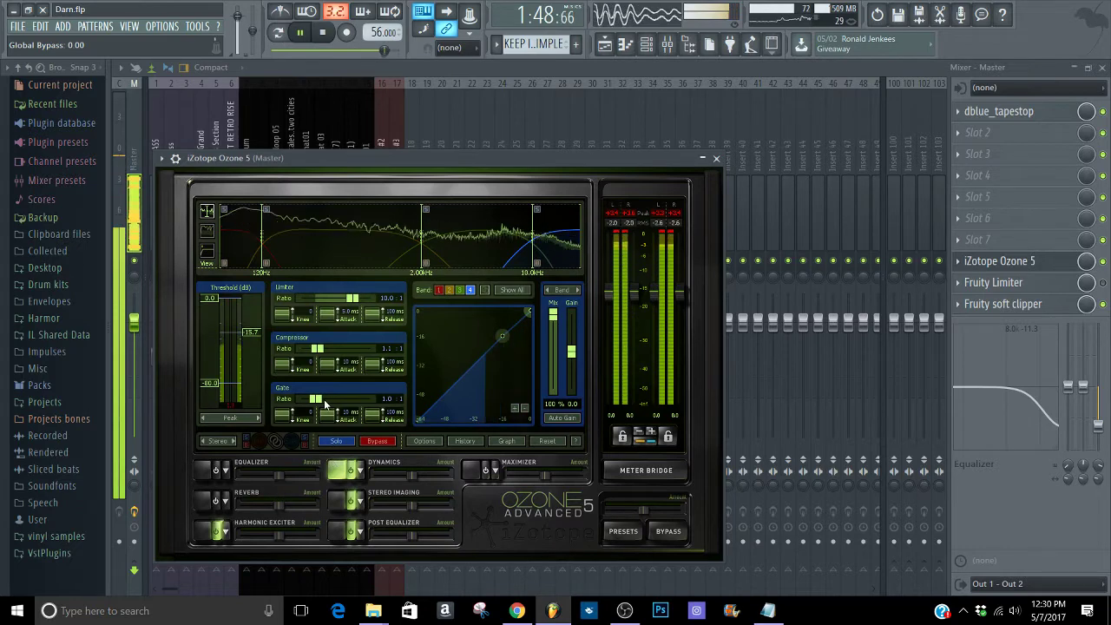
{"action": "left_click", "coordinate": [369, 246]}
{"action": "left_click", "coordinate": [462, 244]}
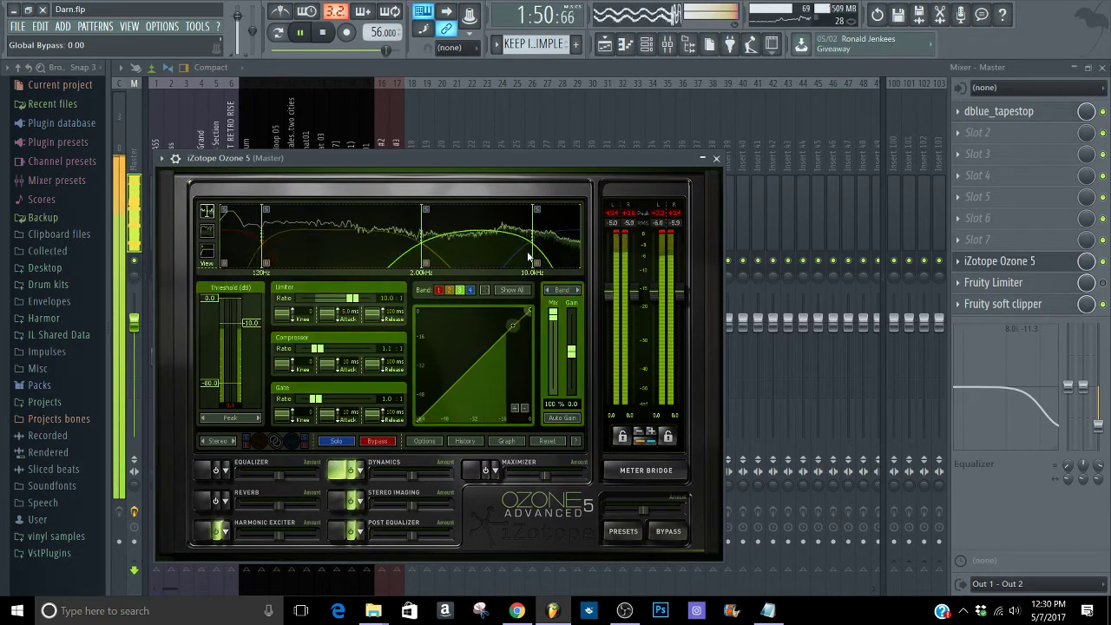
{"action": "left_click", "coordinate": [576, 230]}
{"action": "key", "text": "space"}
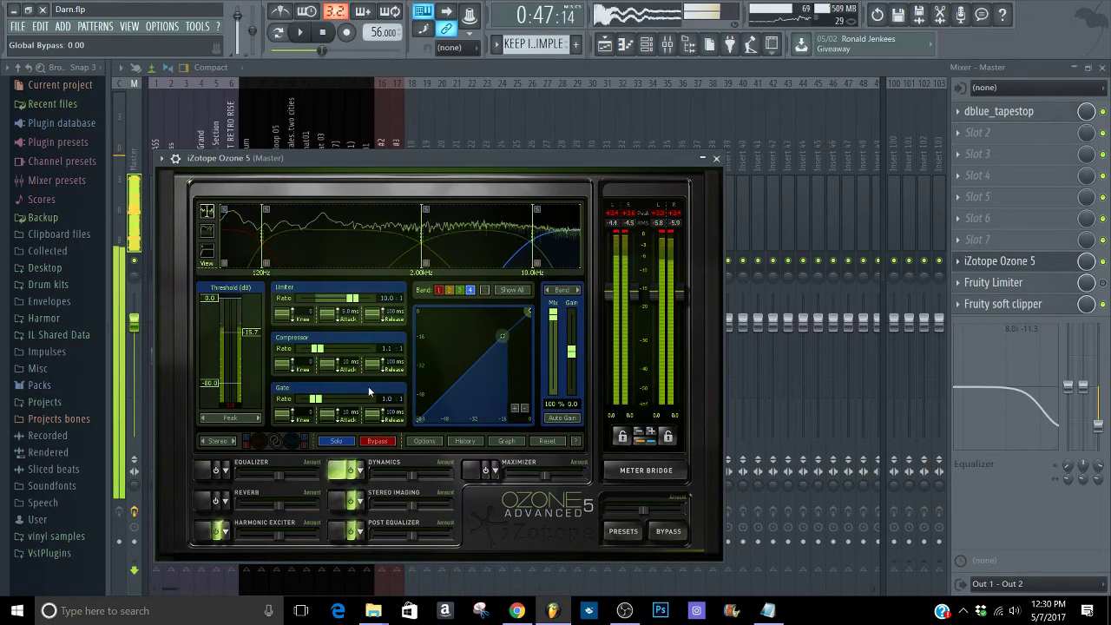
- Examine Ozone's Stereo Imaging, Post Equalizer and Harmonic Exciter settings while the beat plays, and close the plugin
{"action": "left_click", "coordinate": [345, 501]}
{"action": "key", "text": "space"}
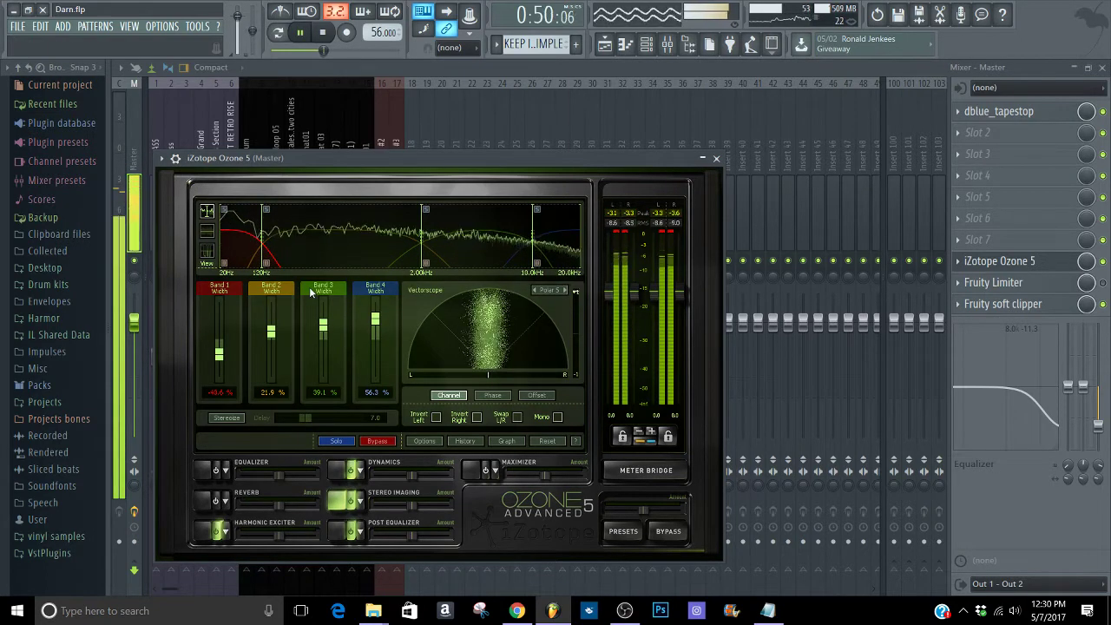
{"action": "left_click", "coordinate": [338, 530]}
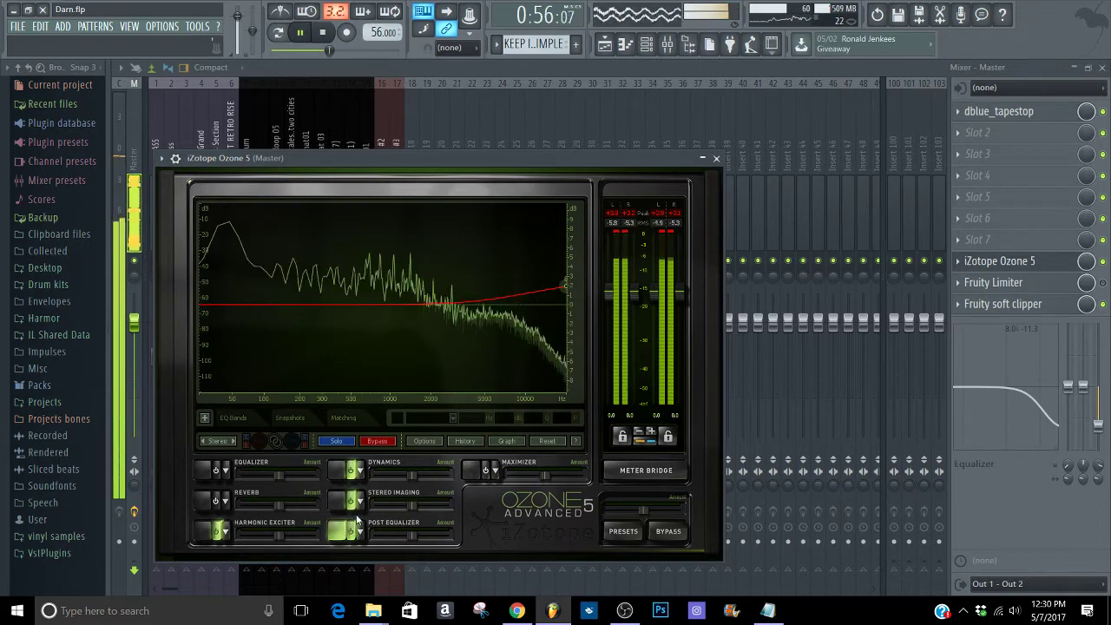
{"action": "left_click", "coordinate": [202, 533]}
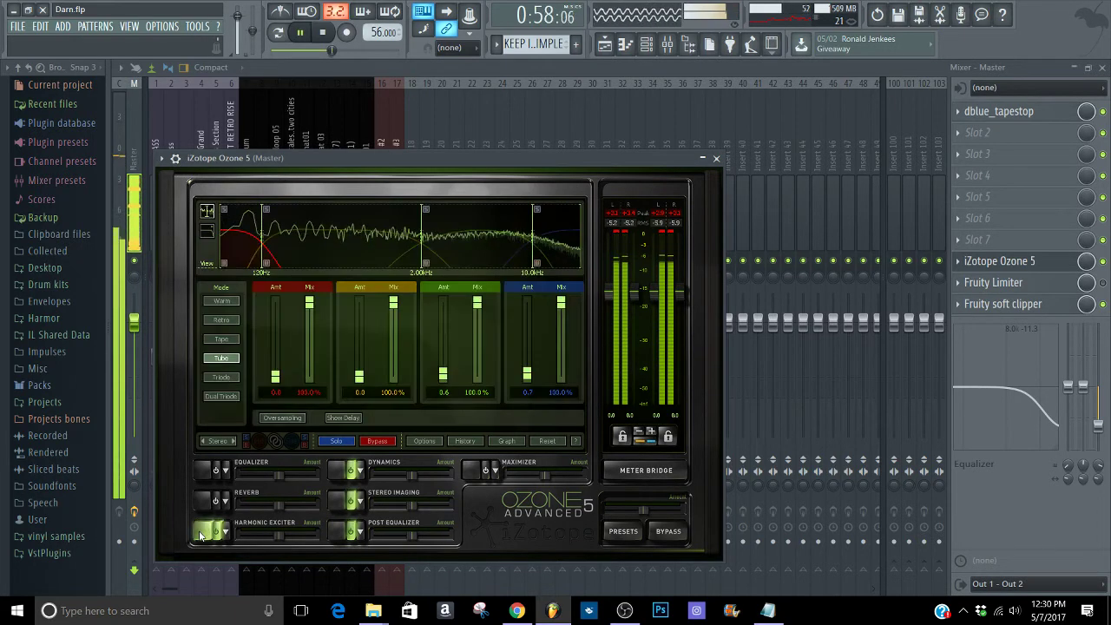
{"action": "left_click", "coordinate": [717, 159]}
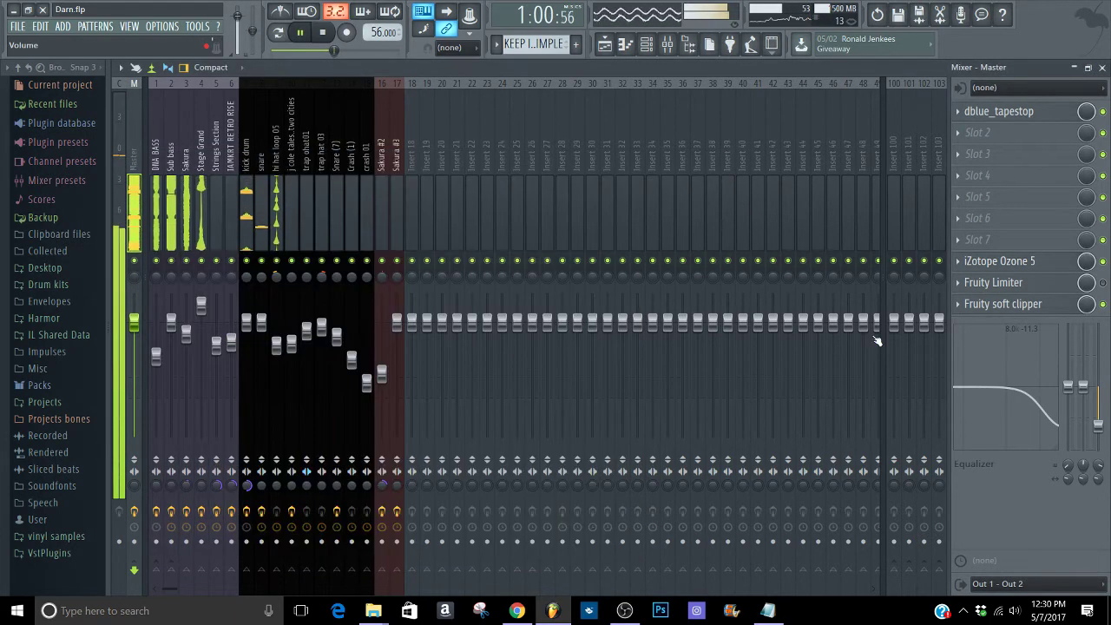
- Enable and open the Fruity Limiter on the Master track and load one of its built-in presets
{"action": "left_click", "coordinate": [1060, 284]}
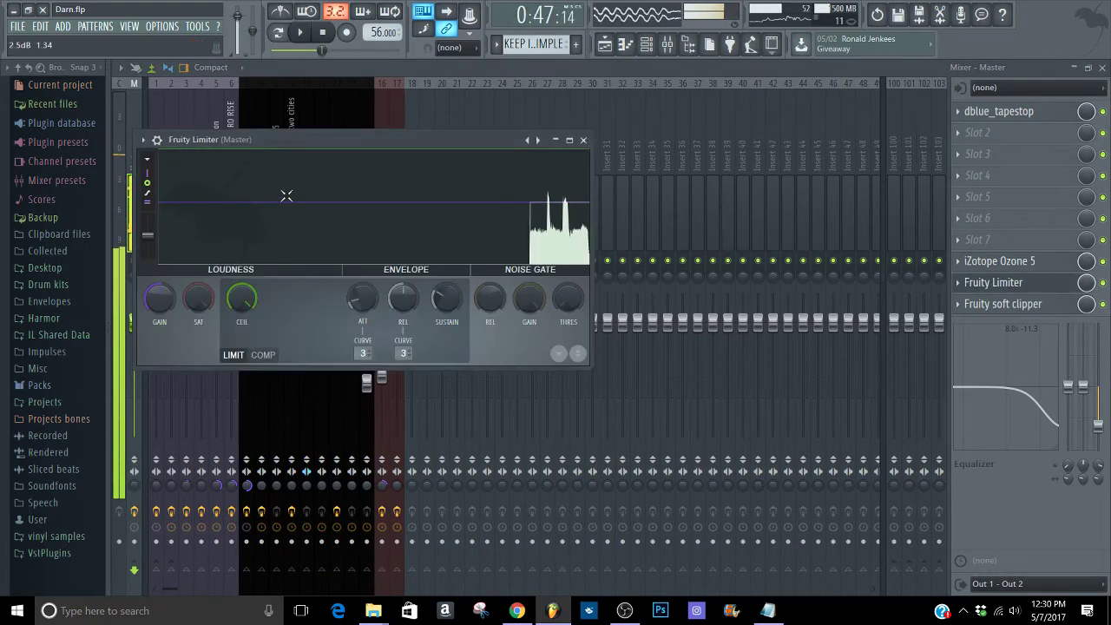
{"action": "left_click", "coordinate": [144, 139]}
{"action": "mouse_move", "coordinate": [187, 181]}
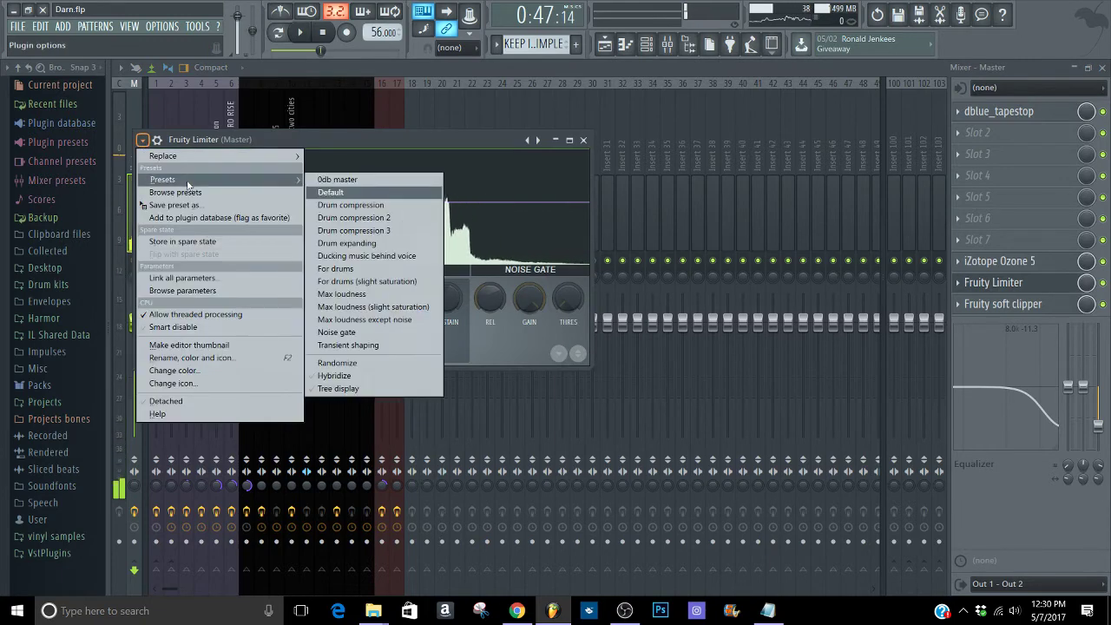
{"action": "left_click", "coordinate": [350, 205]}
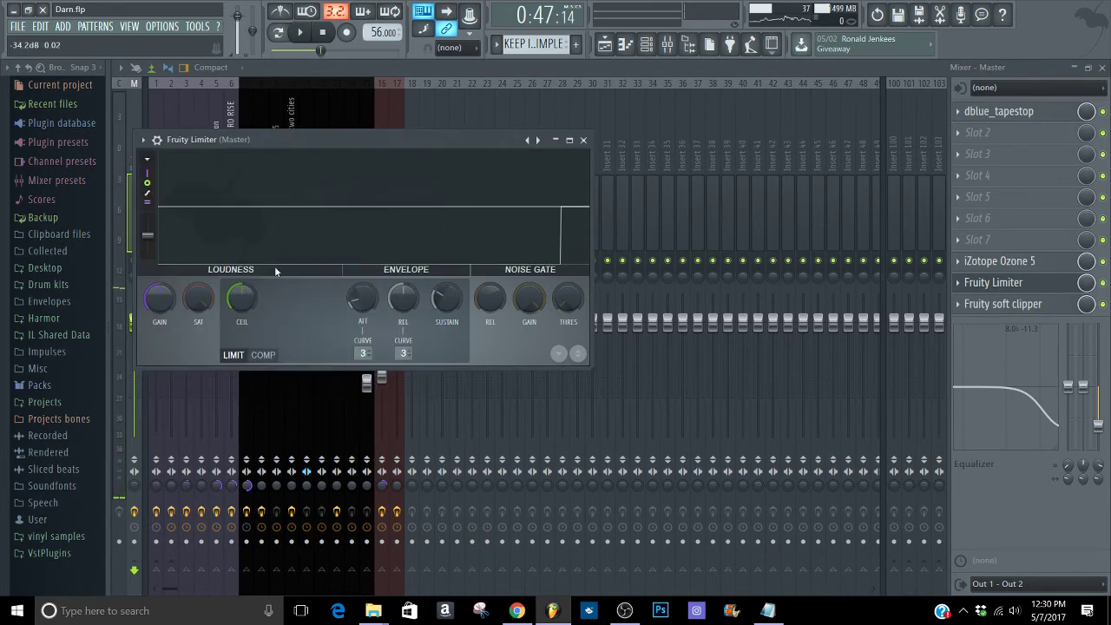
- Raise the Master limiter's ceiling and vary its gain while the beat plays, and close the limiter
{"action": "key", "text": "space"}
{"action": "left_click_drag", "start_coordinate": [242, 298], "coordinate": [241, 291]}
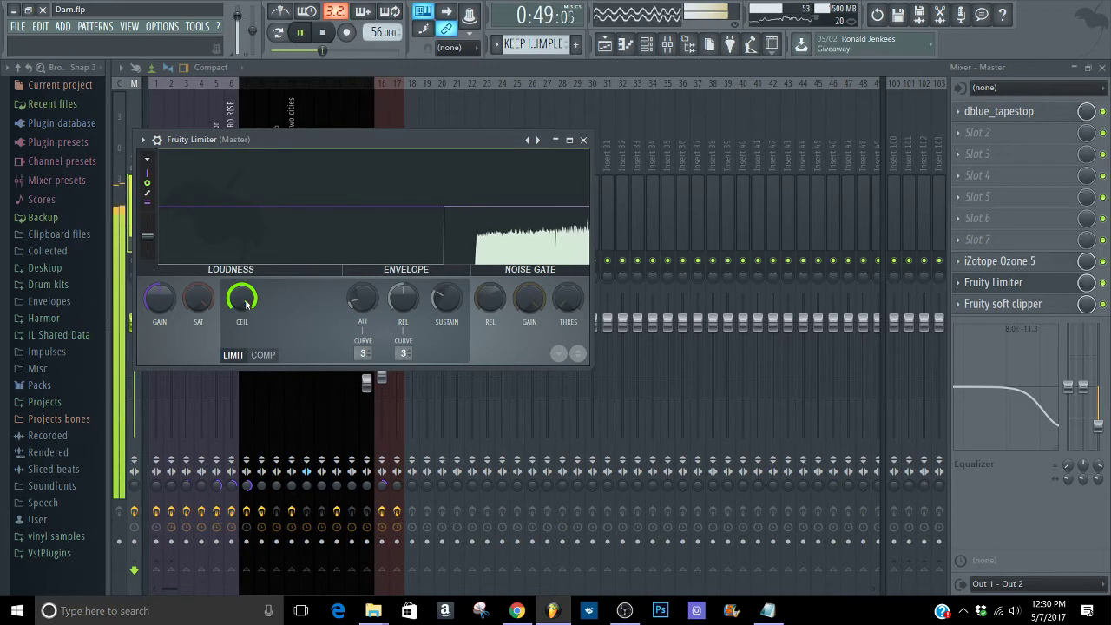
{"action": "mouse_move", "coordinate": [163, 306]}
{"action": "left_mouse_down"}
{"action": "mouse_move", "coordinate": [164, 259]}
{"action": "mouse_move", "coordinate": [165, 317]}
{"action": "mouse_move", "coordinate": [159, 291]}
{"action": "left_mouse_up"}
{"action": "right_click", "coordinate": [162, 306]}
{"action": "left_click", "coordinate": [174, 315]}
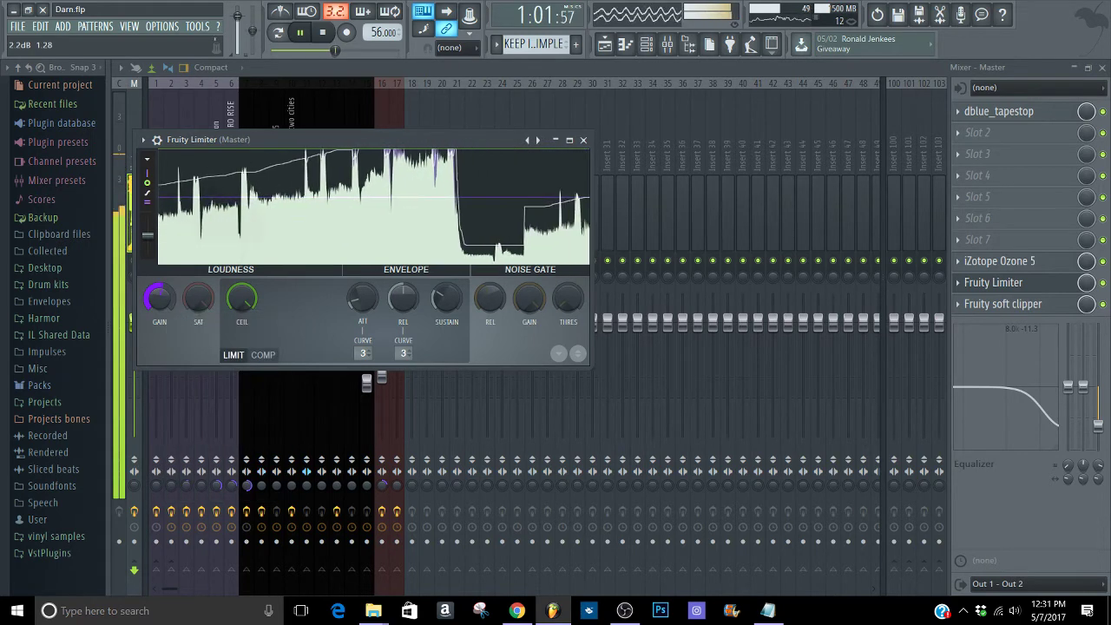
{"action": "left_click", "coordinate": [582, 140]}
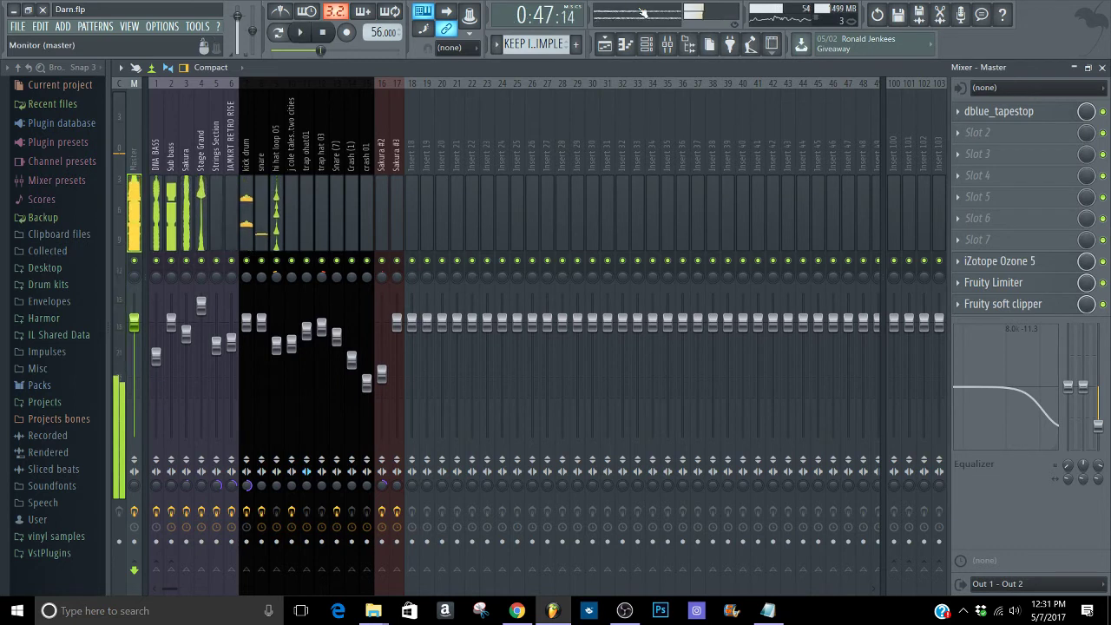
- Create a new empty pattern named LOL
{"action": "left_click", "coordinate": [575, 44]}
{"action": "type", "text": "LOL"}
{"action": "key", "text": "Return"}
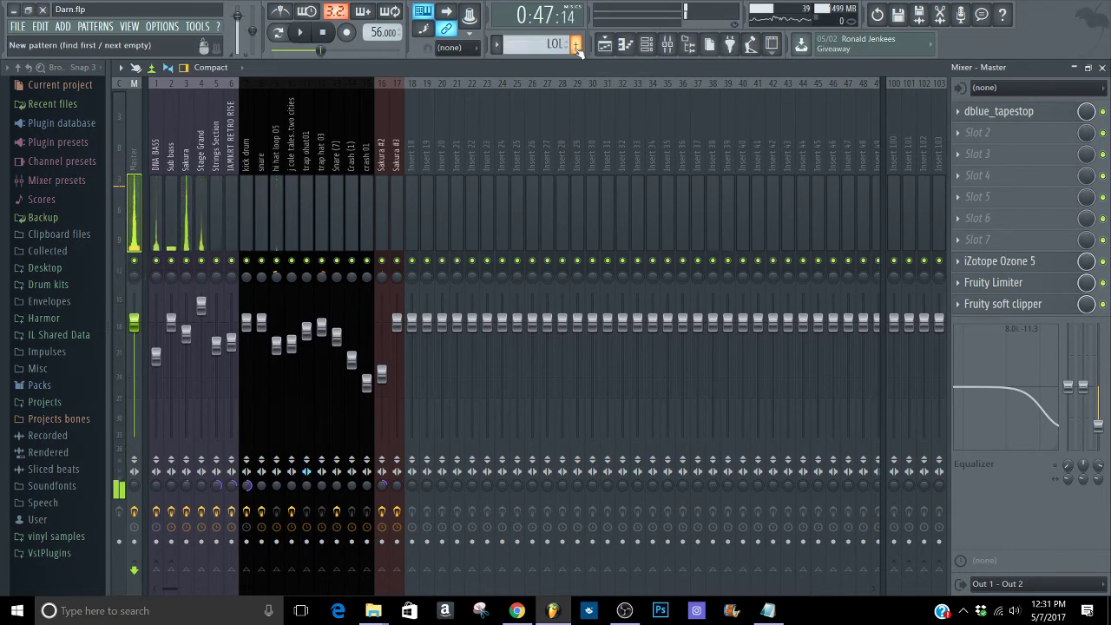
- Create a new pattern whose name ends in "i do not have a mic right now but!! im just showing the production side anyways"
{"action": "left_click", "coordinate": [576, 44]}
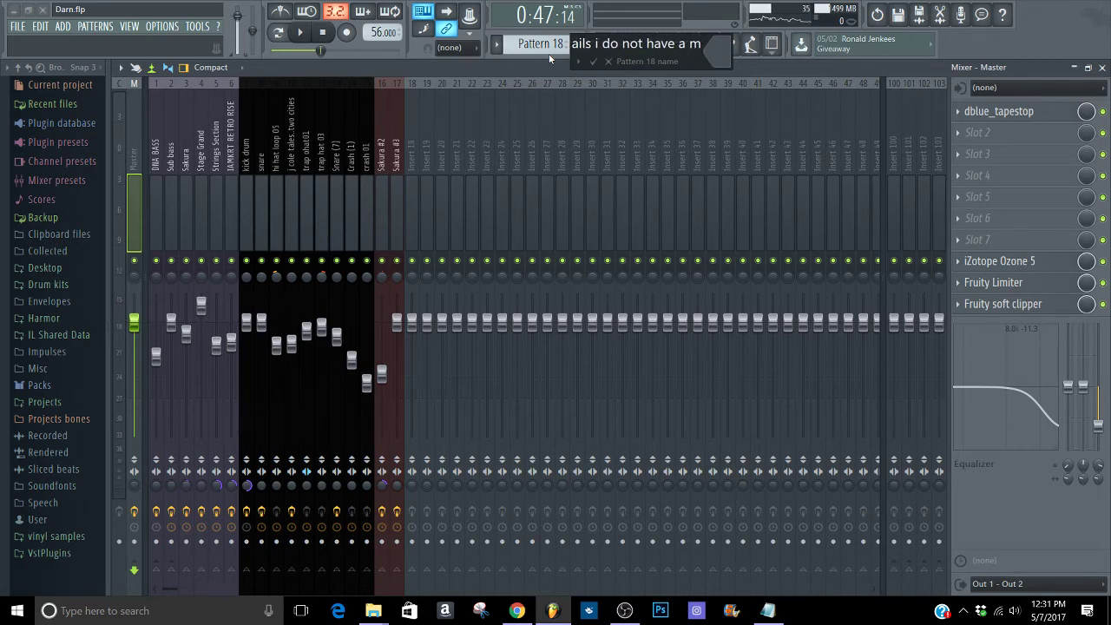
{"action": "type", "text": "ow but!!"}
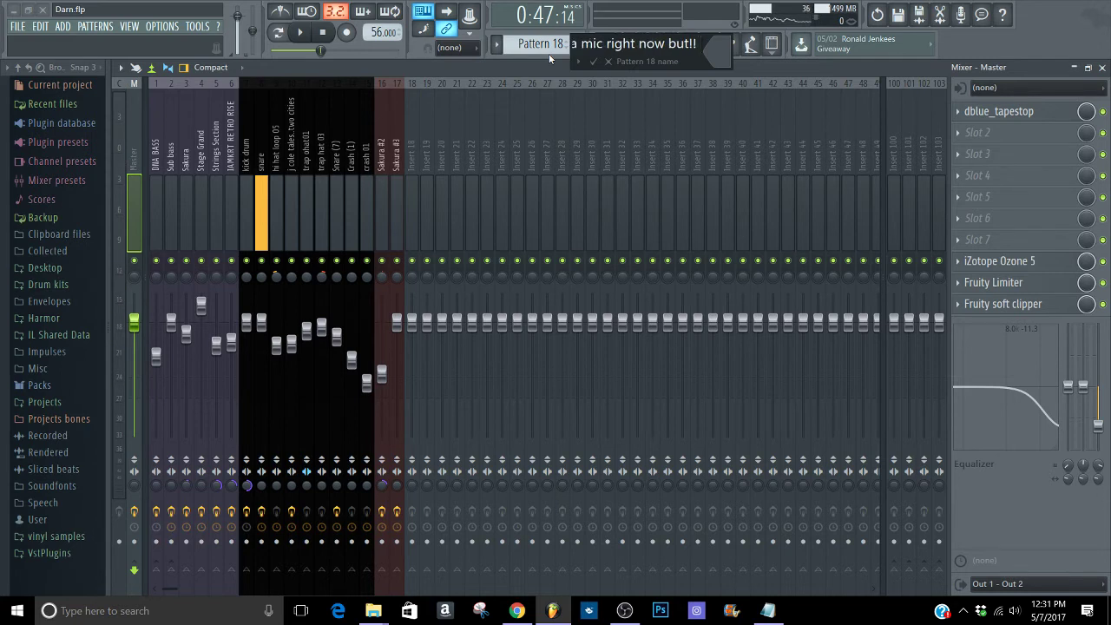
{"action": "type", "text": "st "}
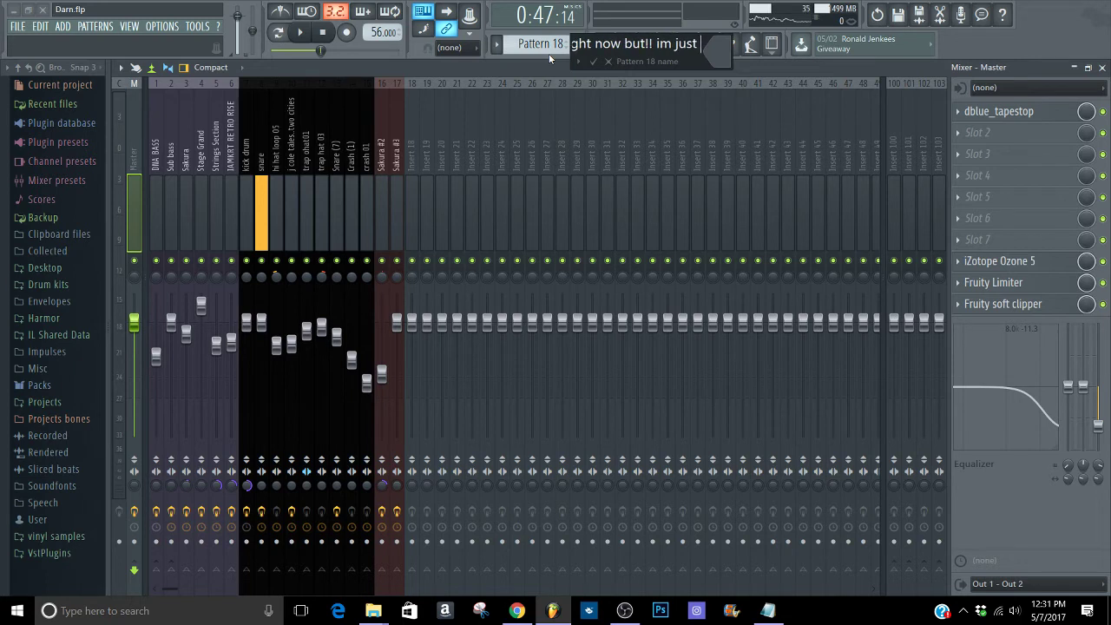
{"action": "type", "text": "showing th"}
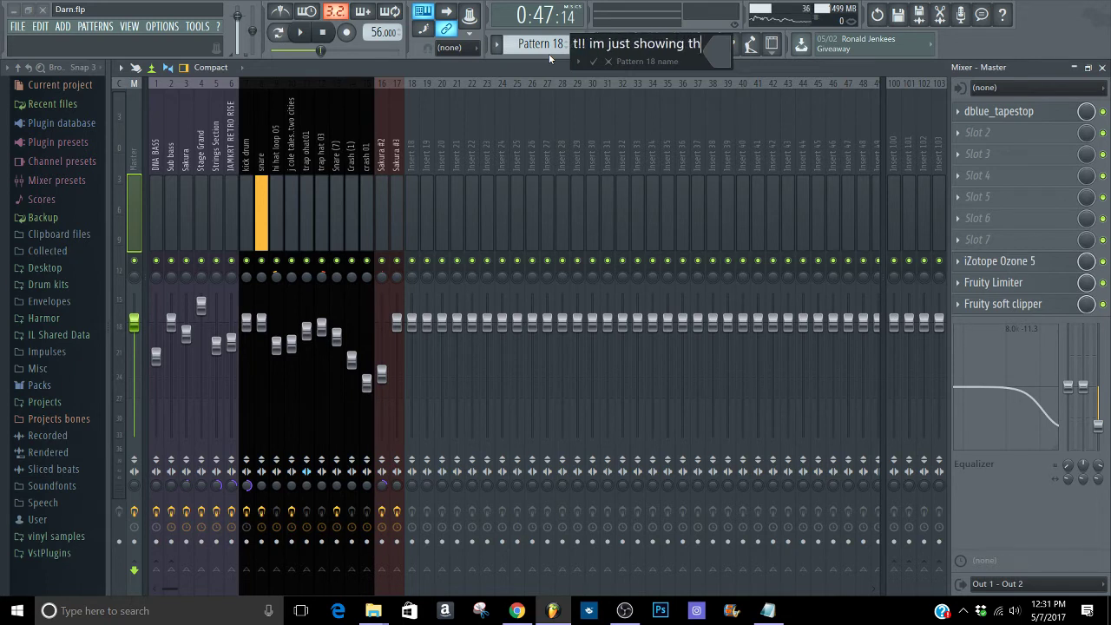
{"action": "type", "text": "e produc"}
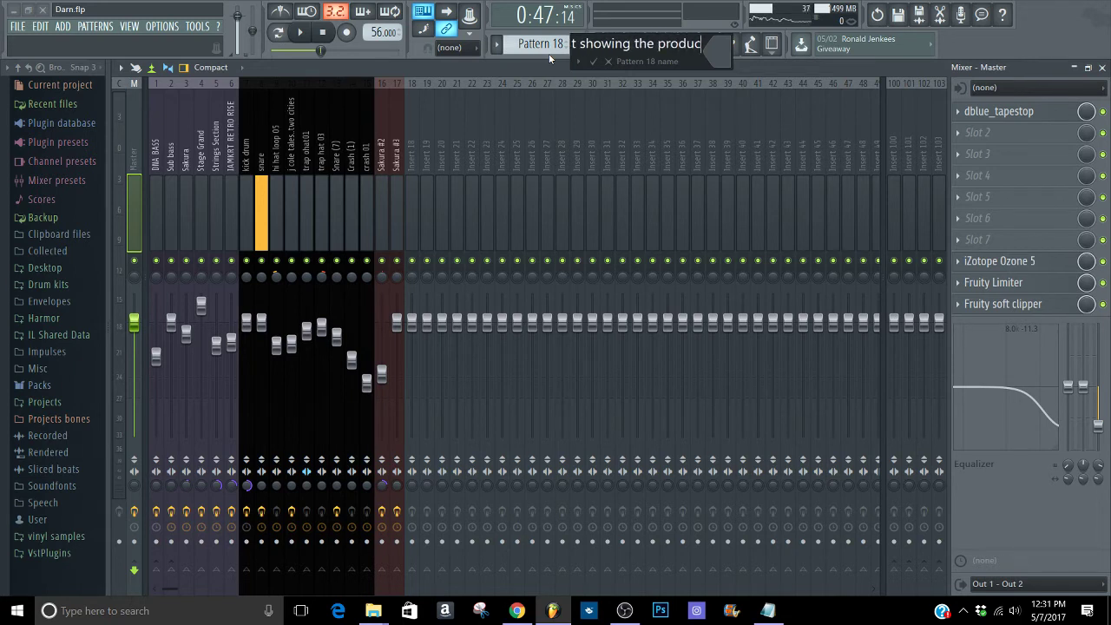
{"action": "type", "text": "tion side "}
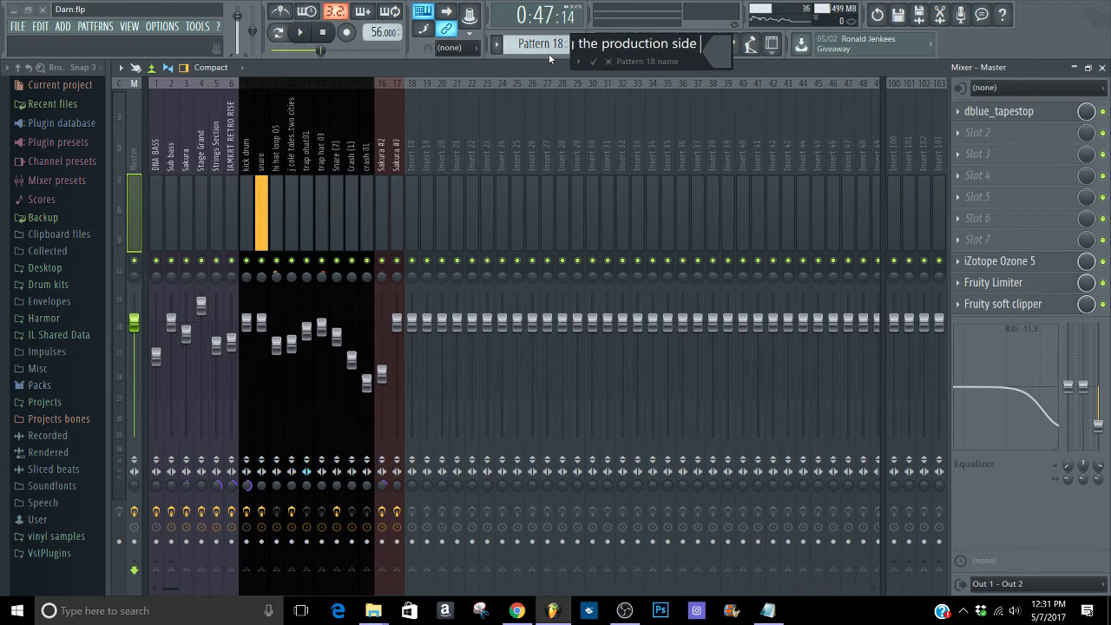
{"action": "type", "text": "anyways"}
{"action": "key", "text": "Return"}
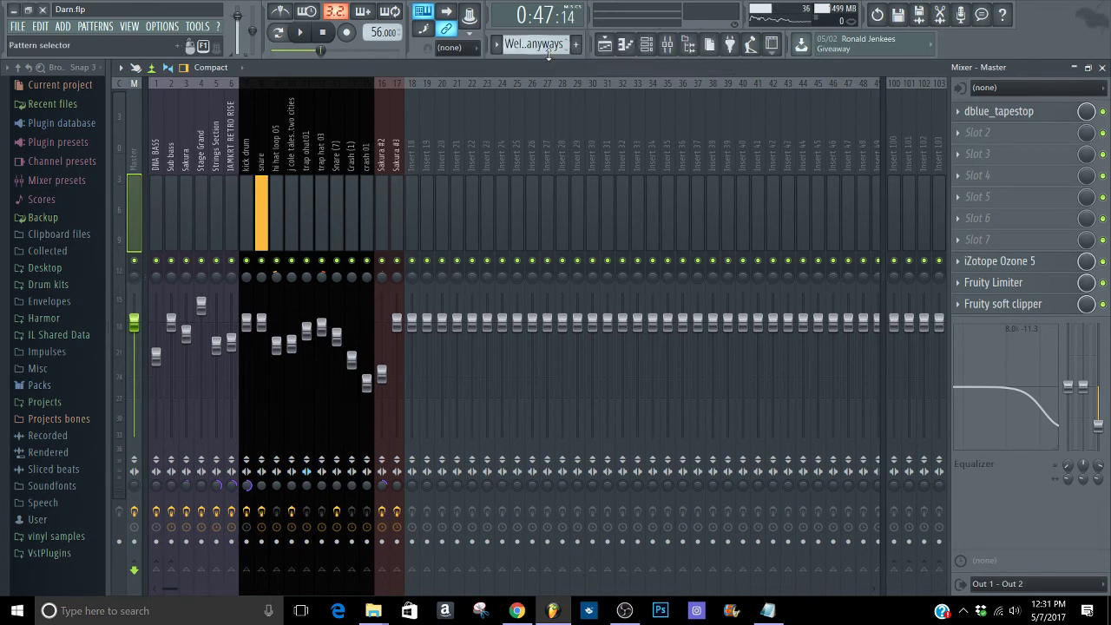
- Create a new pattern named "like share sub comment for more!!"
{"action": "left_click", "coordinate": [575, 44]}
{"action": "type", "text": "like "}
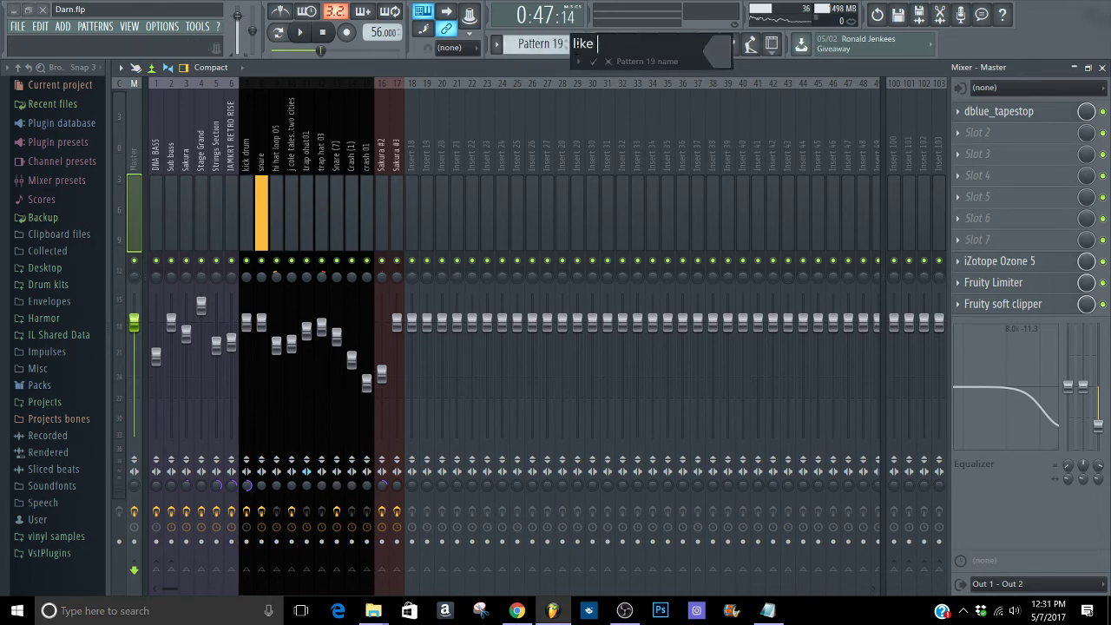
{"action": "type", "text": "share sub"}
{"action": "type", "text": " comment for me"}
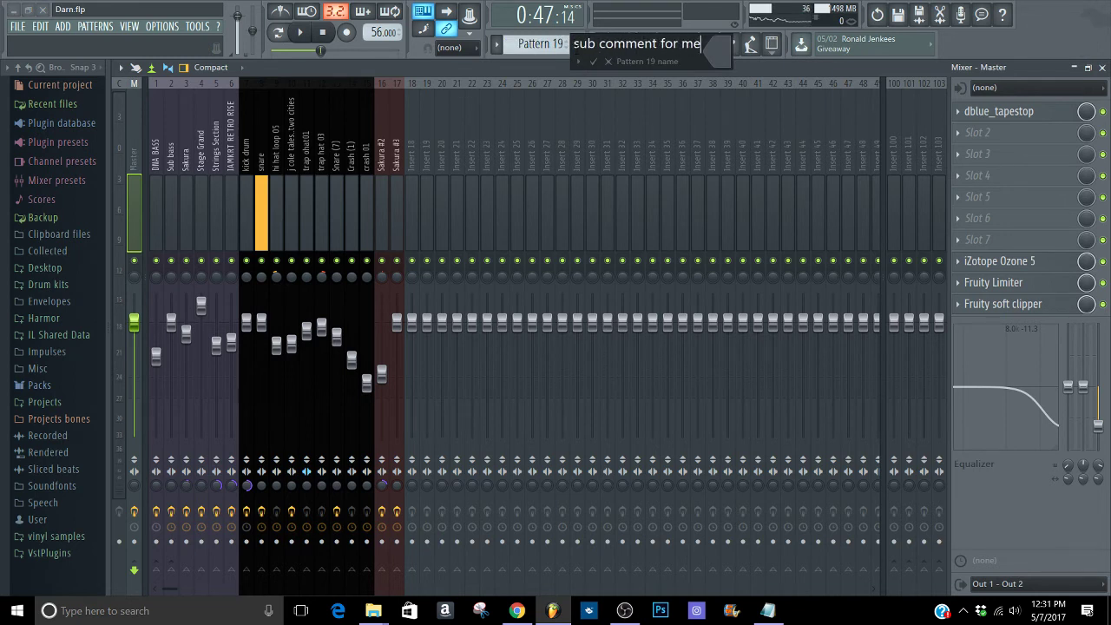
{"action": "type", "text": "re"}
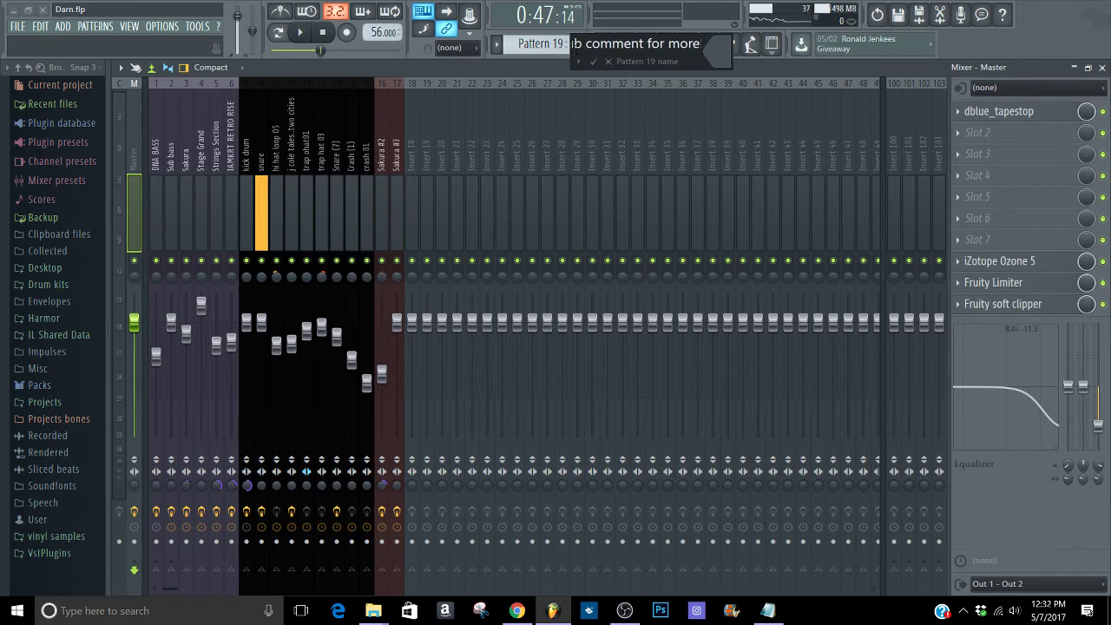
{"action": "key", "text": "Escape"}
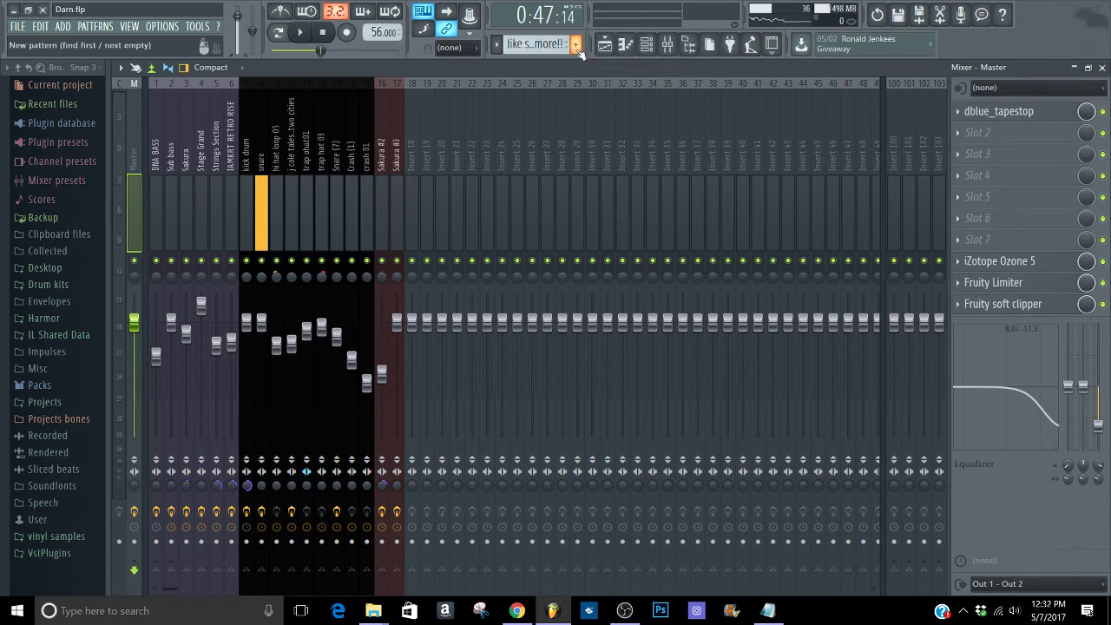
- Play the beat, view the DNA BASS mixer track, and jump playback to bars 17 and 21 in the playlist
{"action": "key", "text": "space"}
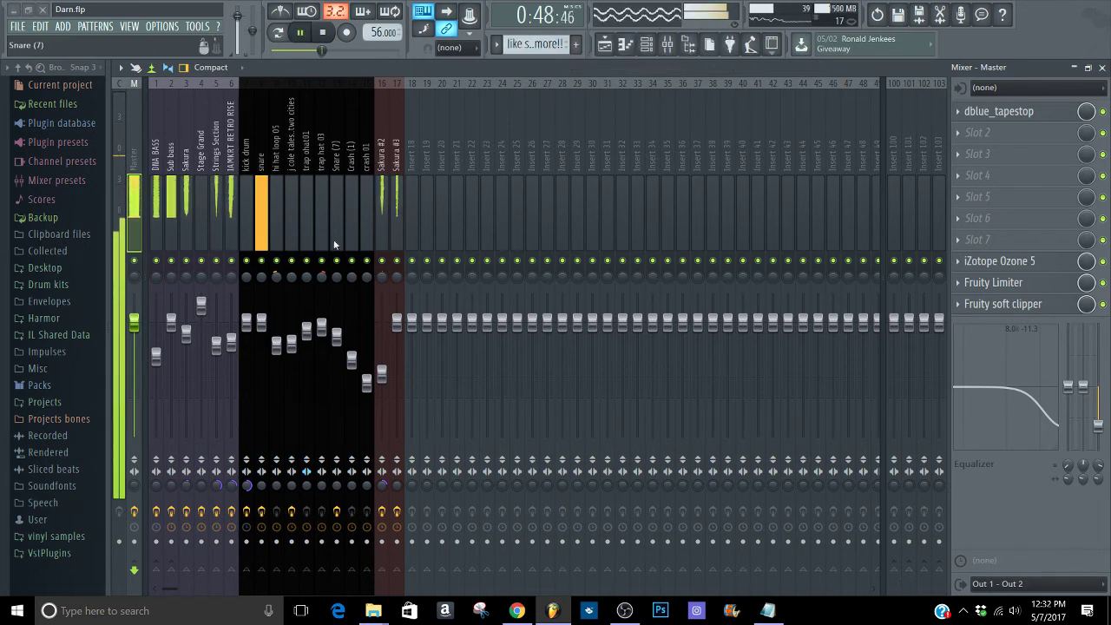
{"action": "left_click", "coordinate": [156, 209]}
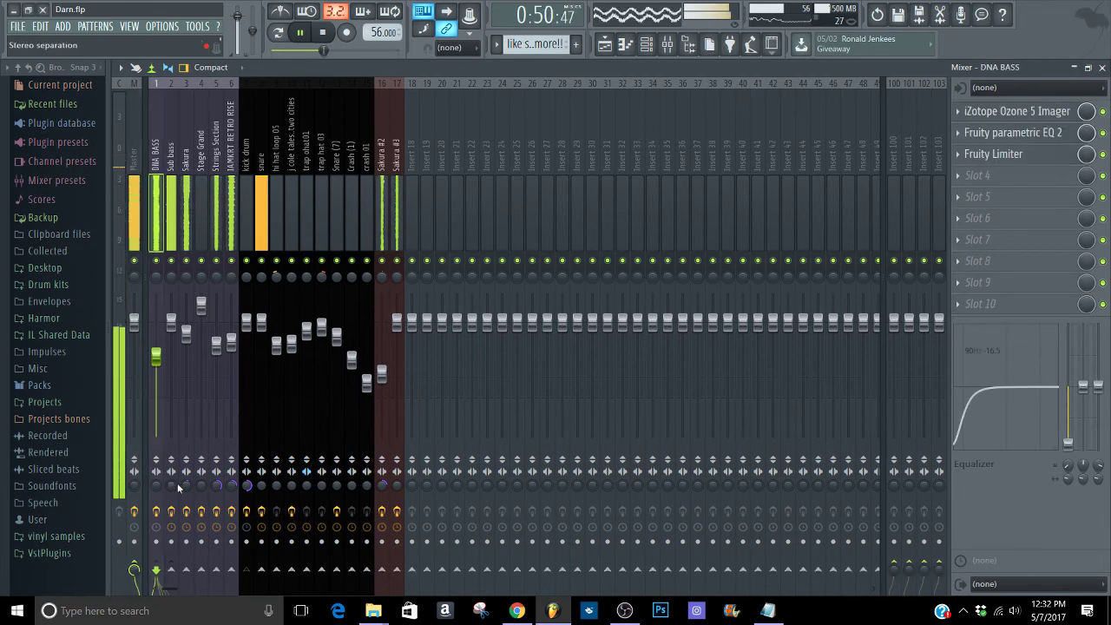
{"action": "left_click", "coordinate": [605, 46]}
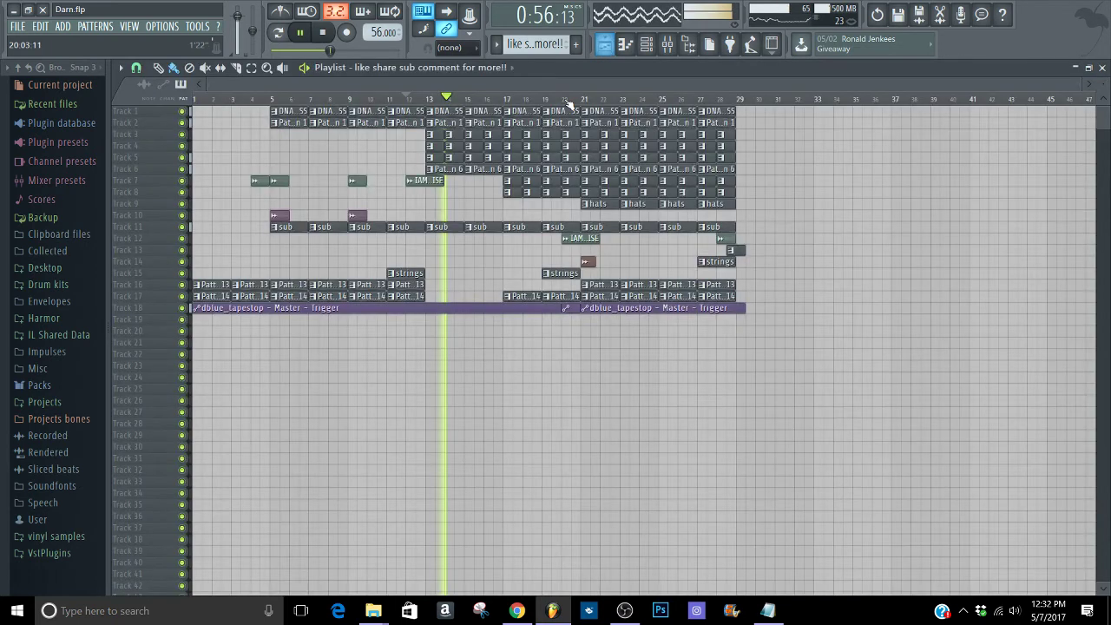
{"action": "left_click", "coordinate": [509, 99]}
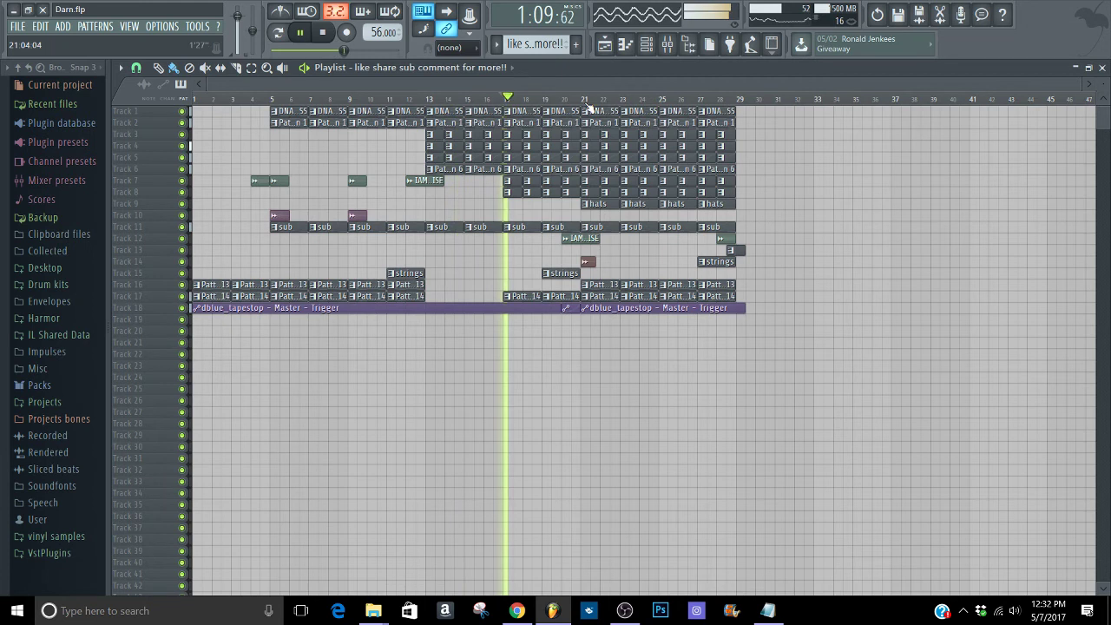
{"action": "left_click", "coordinate": [585, 100]}
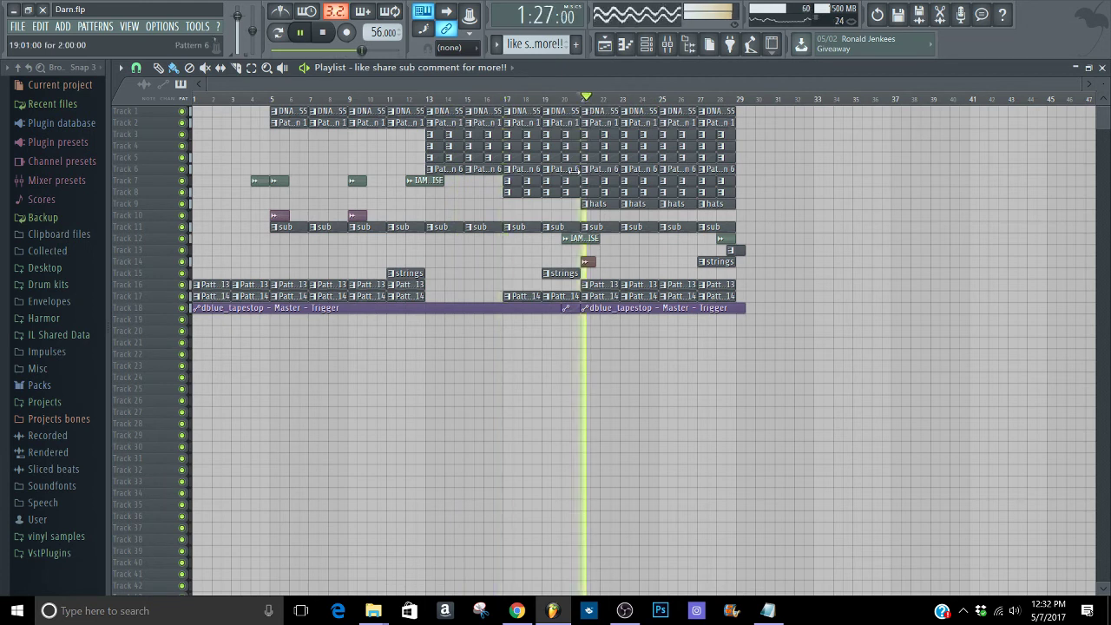